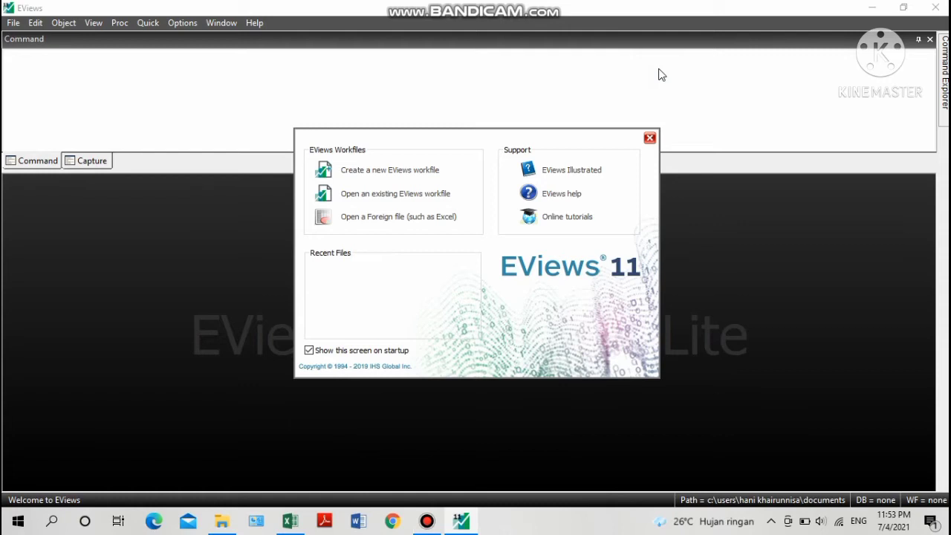
# Set up a new workfile as an annual Balanced Panel from 2012 to 2016 with 9 cross sections.
pyautogui.click(415, 181)
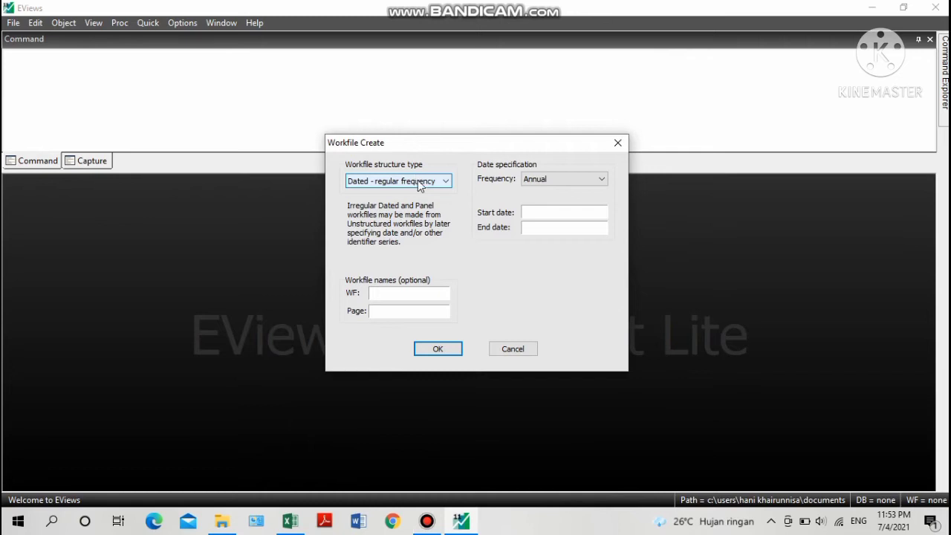
pyautogui.click(418, 180)
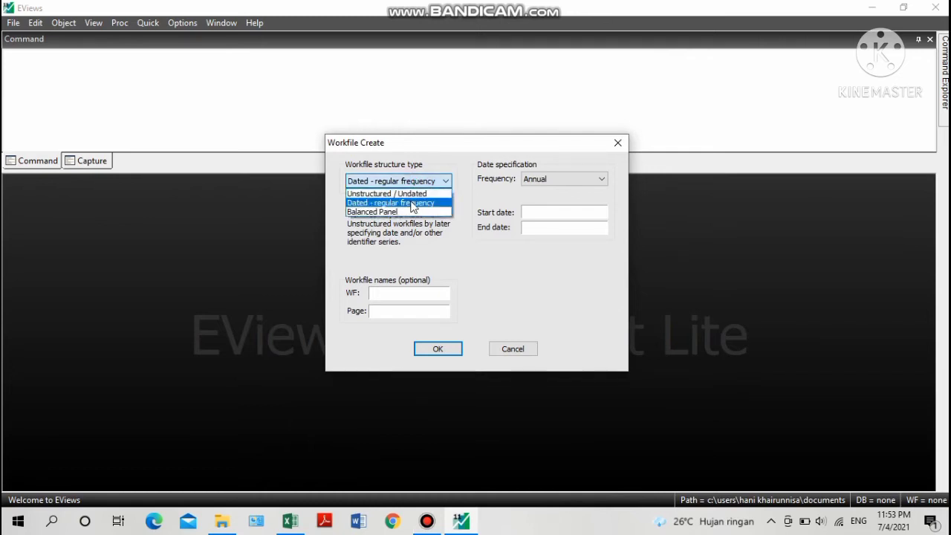
pyautogui.click(407, 213)
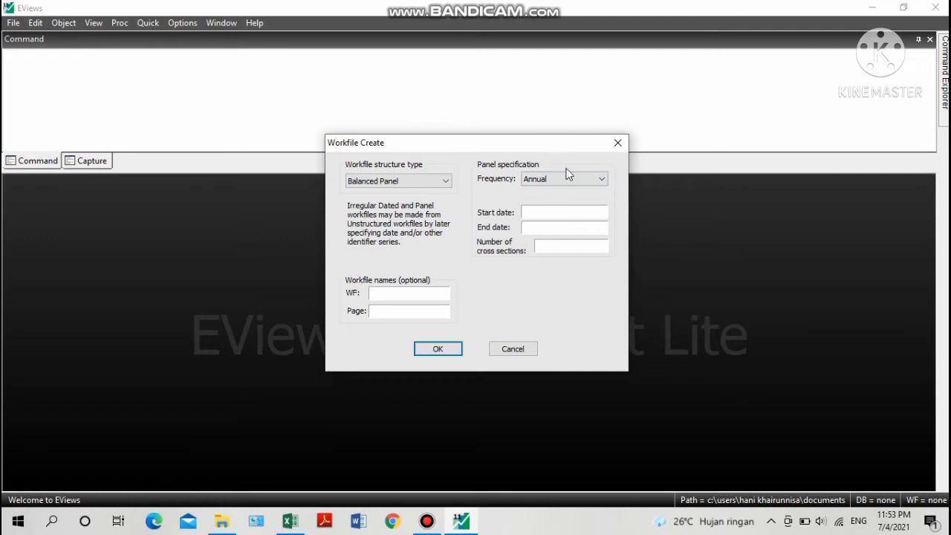
pyautogui.click(556, 211)
pyautogui.write('2012')
pyautogui.click(574, 232)
pyautogui.write('2016')
pyautogui.click(594, 180)
pyautogui.click(544, 247)
pyautogui.write('9')
# Name the workfile DATA PANEL and create it.
pyautogui.click(382, 293)
pyautogui.write('data')
pyautogui.press('BackSpace')
pyautogui.press('BackSpace')
pyautogui.press('BackSpace')
pyautogui.press('BackSpace')
pyautogui.write('DATA PANE')
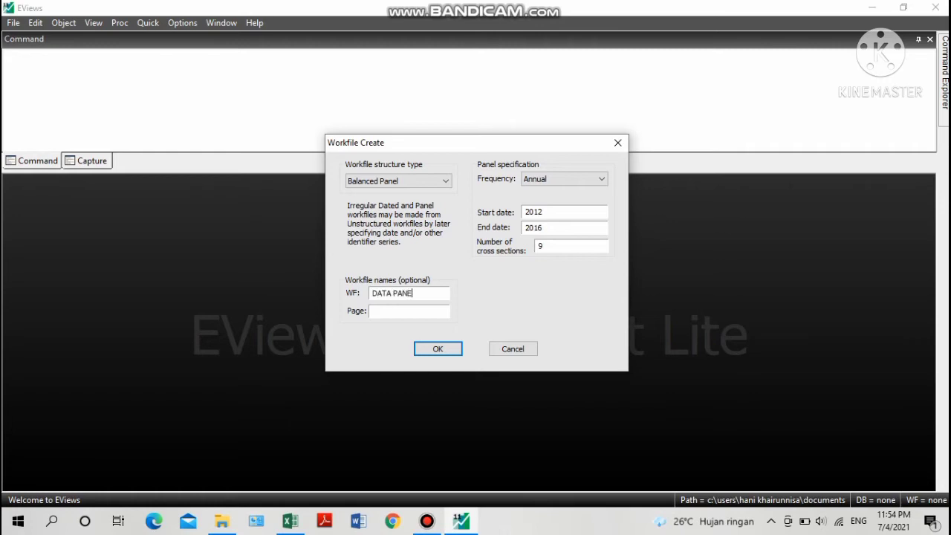
pyautogui.write('L')
pyautogui.click(435, 351)
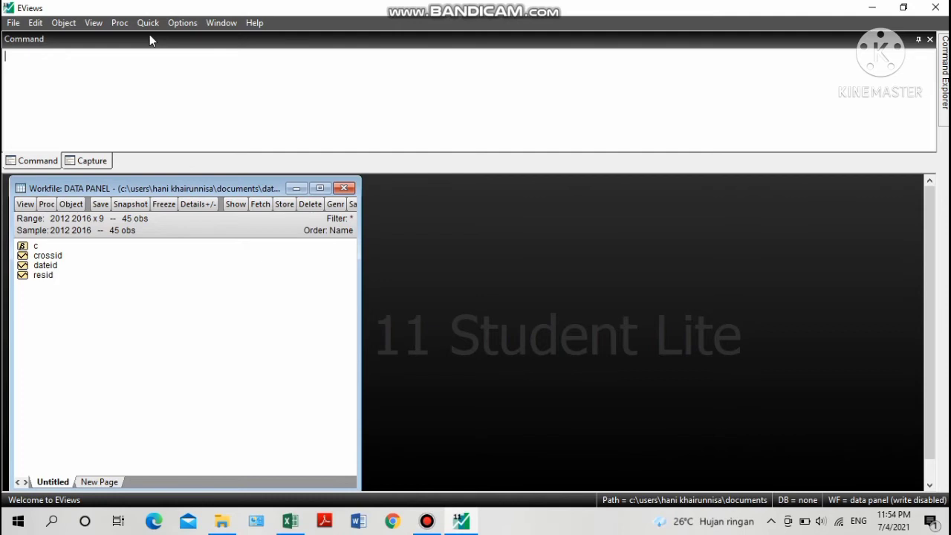
# Create a new Series object named SIZE in the workfile.
pyautogui.click(64, 23)
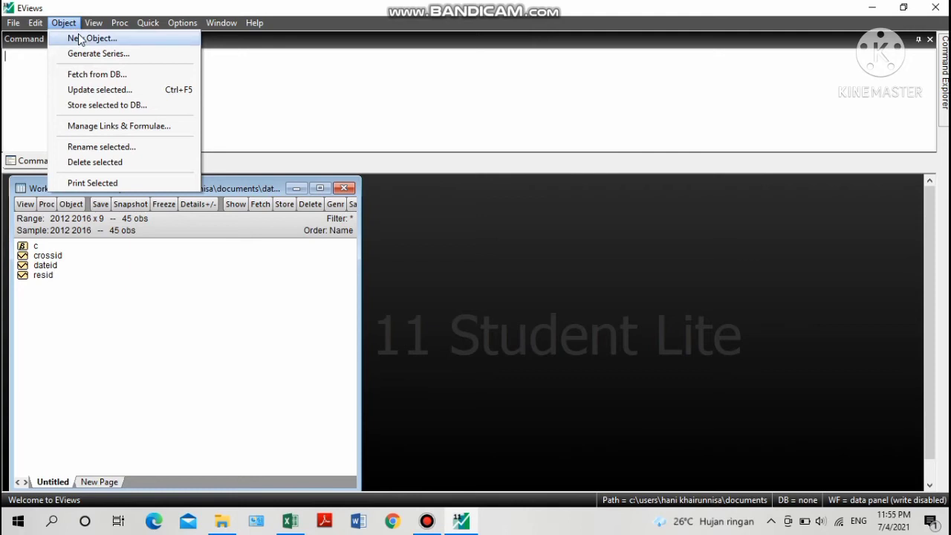
pyautogui.click(92, 44)
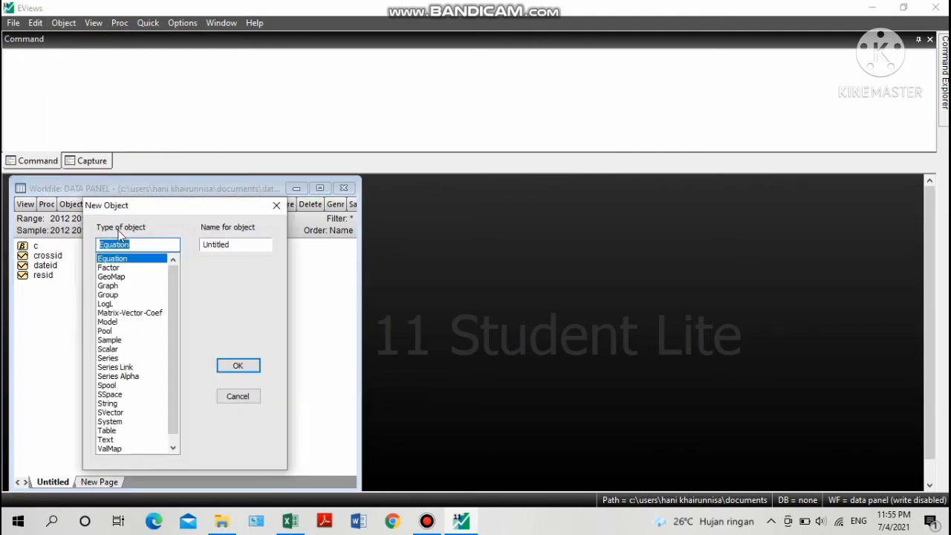
pyautogui.click(109, 360)
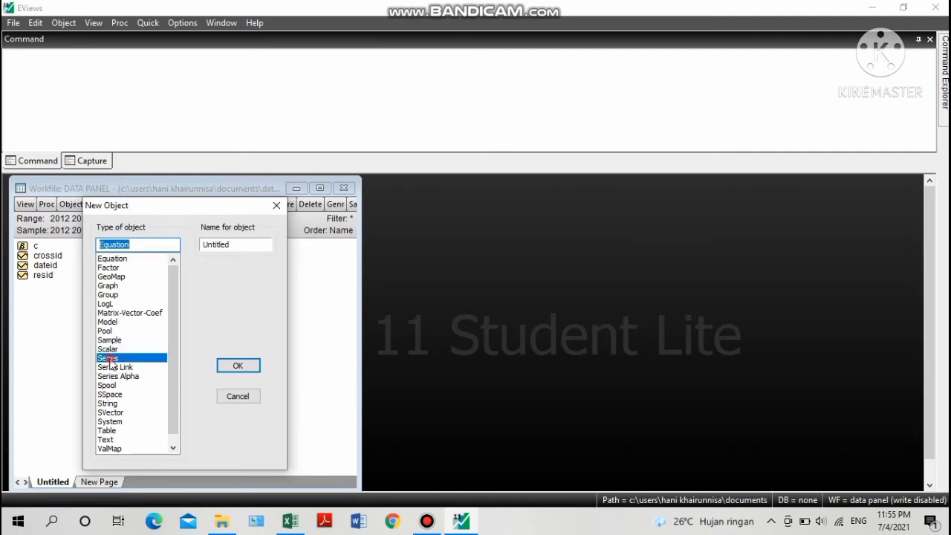
pyautogui.click(235, 245)
pyautogui.doubleClick(234, 245)
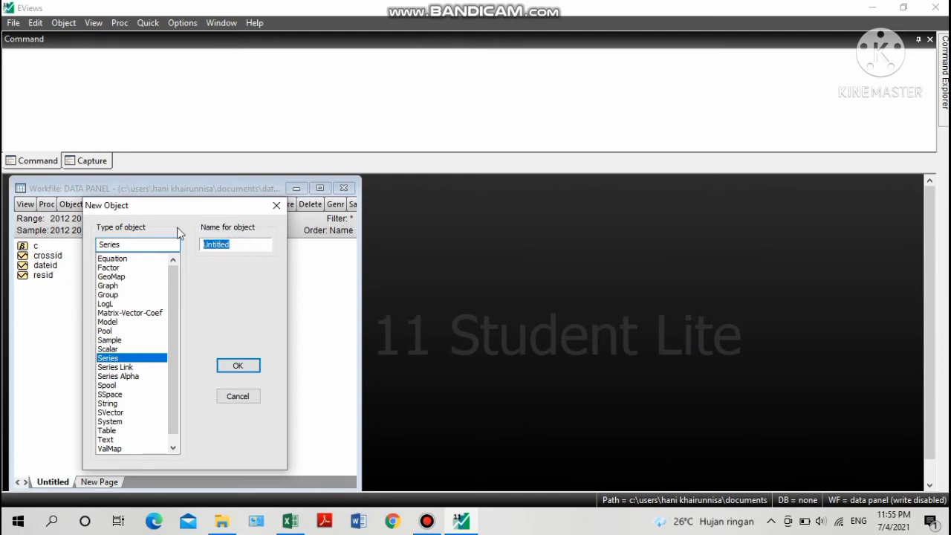
pyautogui.write('SIZE')
pyautogui.click(236, 369)
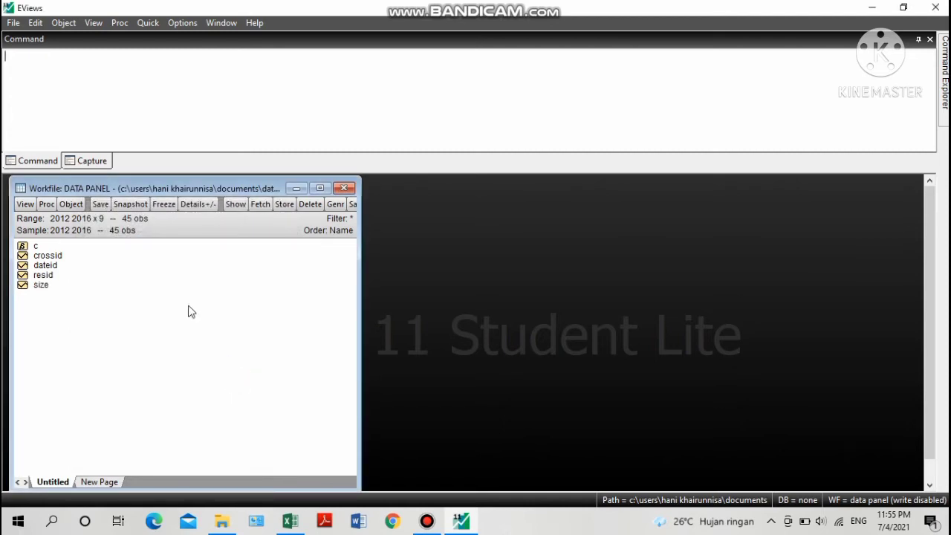
# Add a new Series object named ROA to the workfile.
pyautogui.click(64, 23)
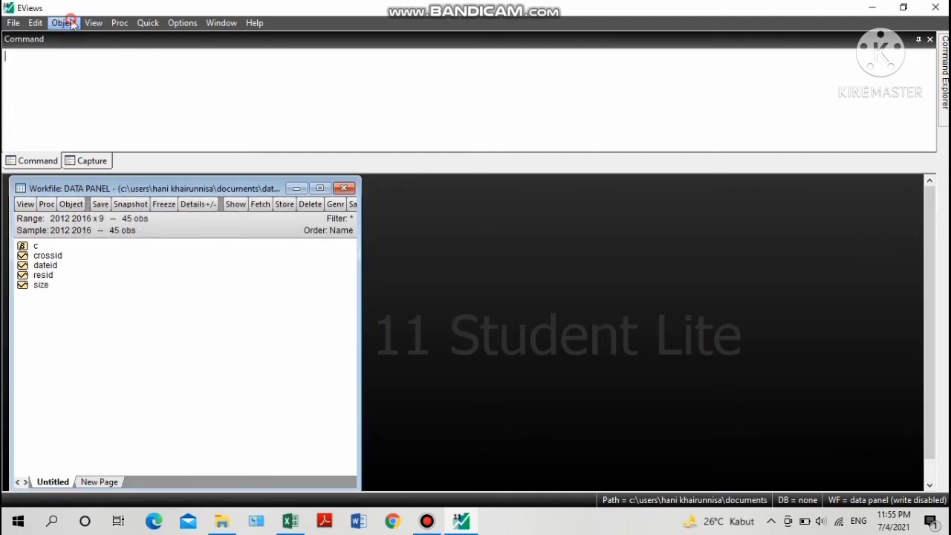
pyautogui.click(84, 41)
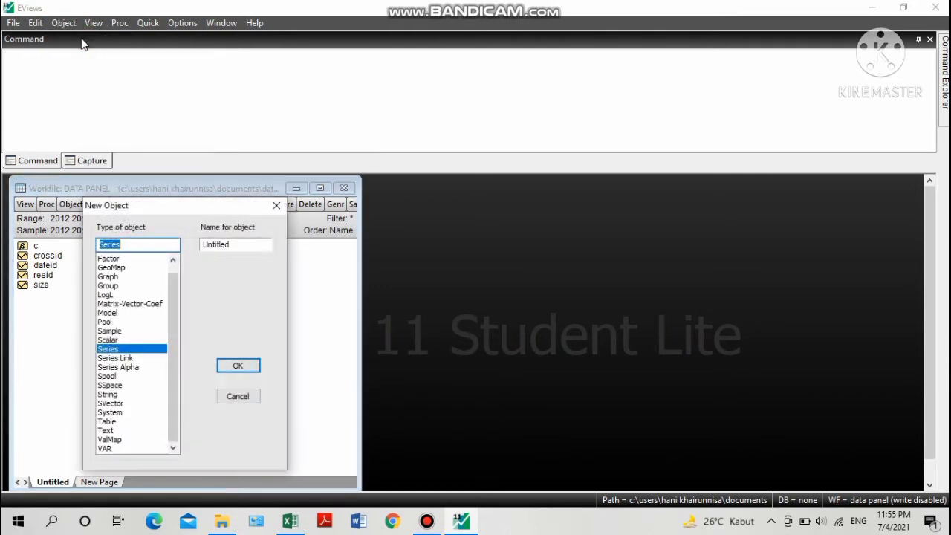
pyautogui.click(229, 246)
pyautogui.moveTo(230, 246); pyautogui.dragTo(170, 239)
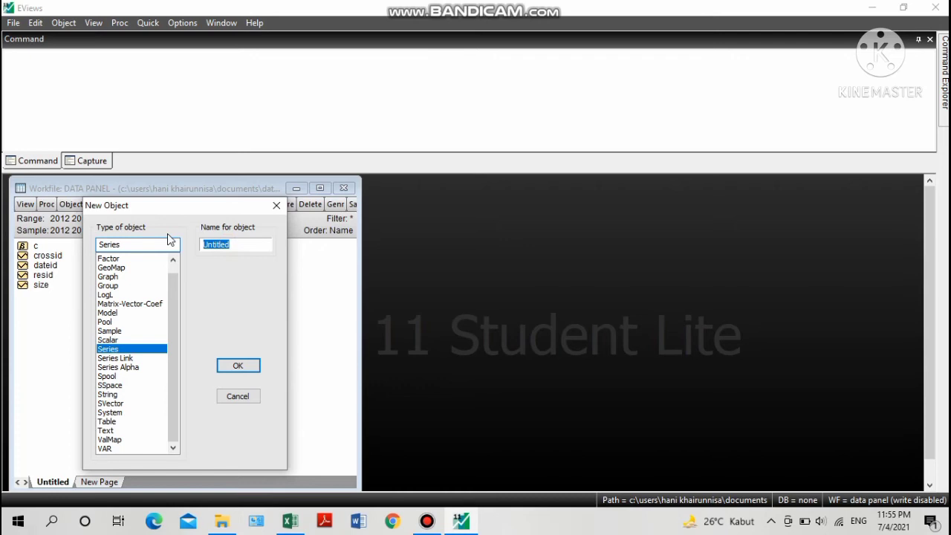
pyautogui.write('ROA')
pyautogui.click(246, 367)
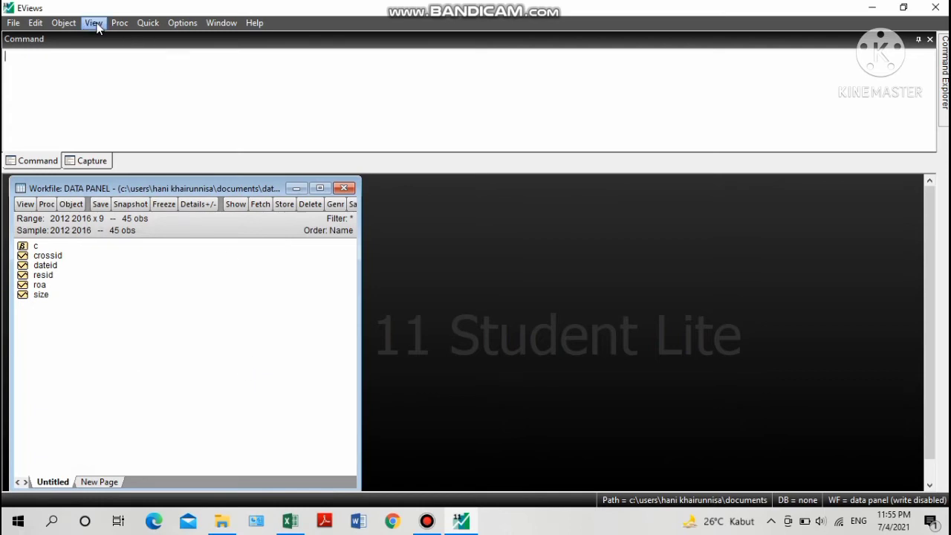
# Add a new Series object named DAR to the workfile.
pyautogui.click(72, 24)
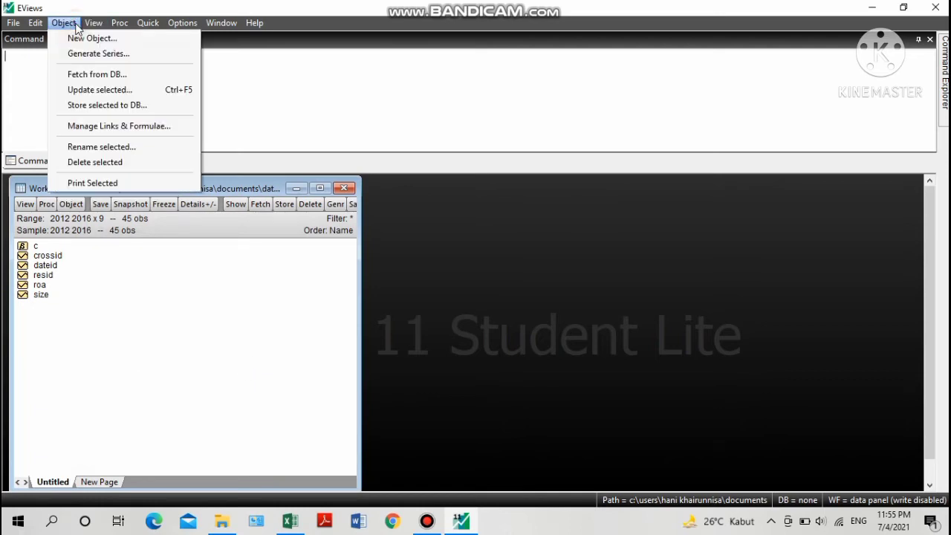
pyautogui.moveTo(93, 23)
pyautogui.moveTo(64, 23)
pyautogui.click(71, 39)
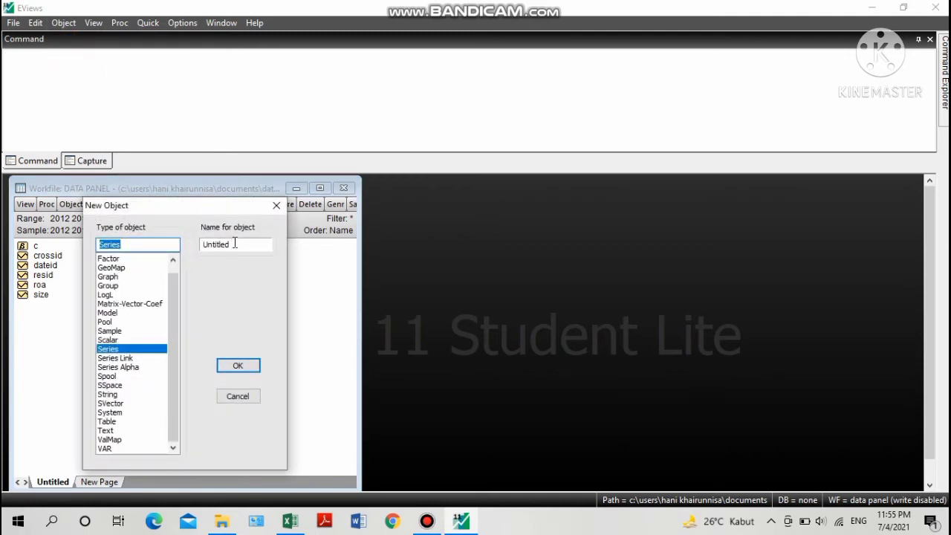
pyautogui.click(235, 244)
pyautogui.doubleClick(235, 244)
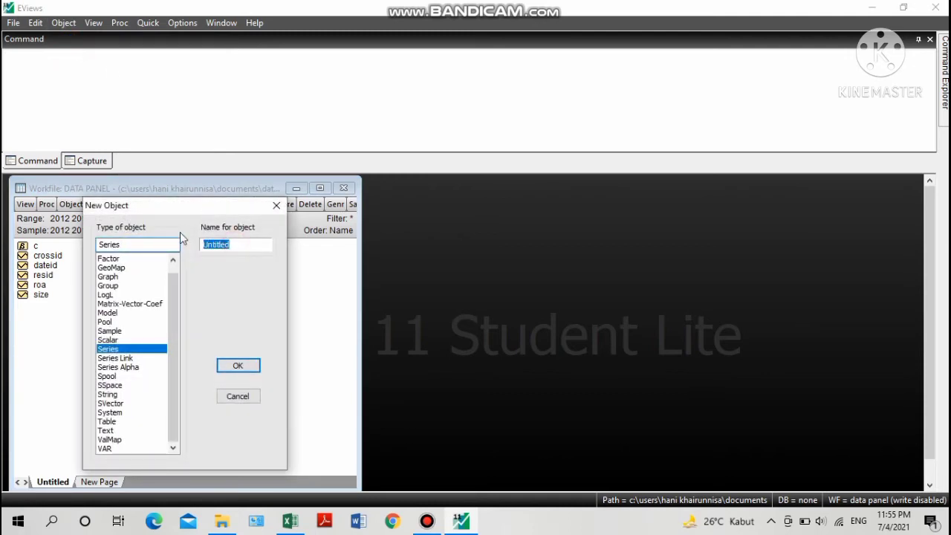
pyautogui.write('DAR')
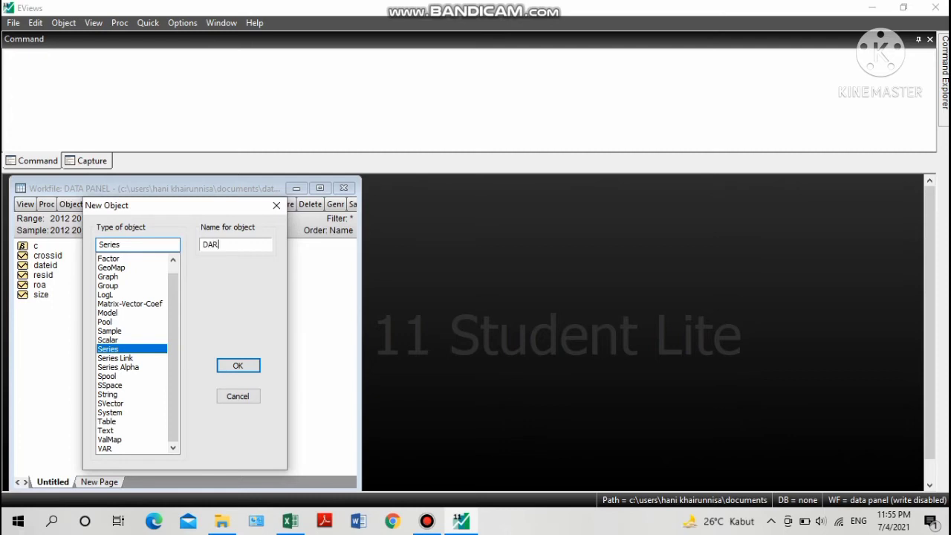
pyautogui.click(238, 366)
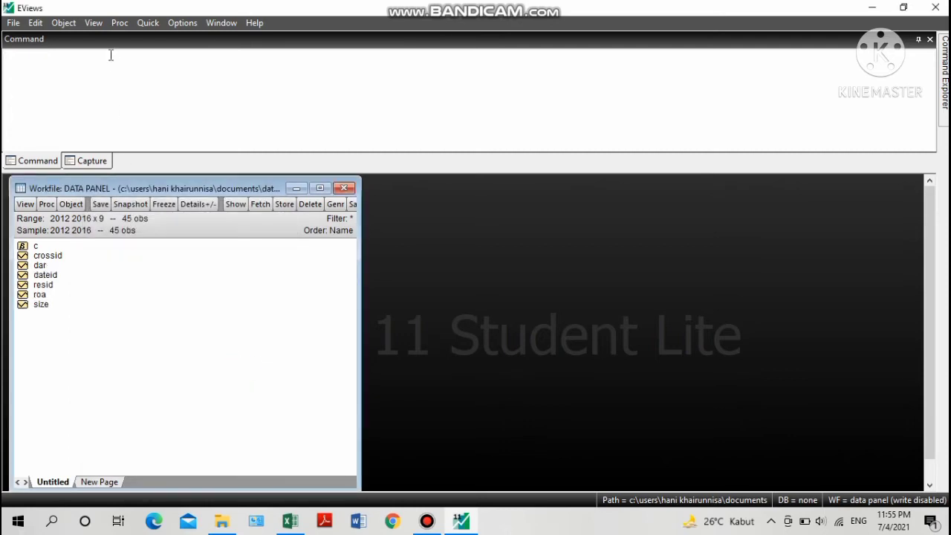
# Add a new Series object named NPF to the workfile.
pyautogui.click(74, 23)
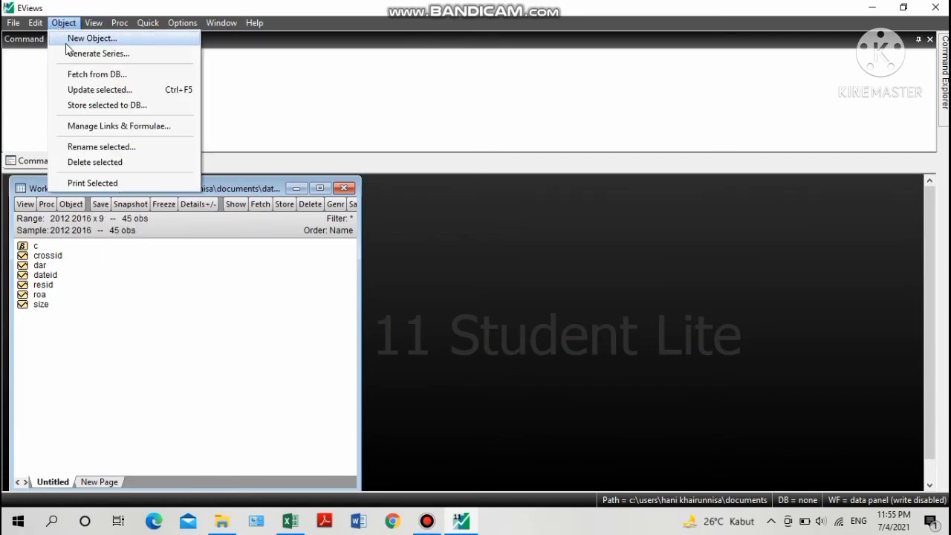
pyautogui.click(67, 41)
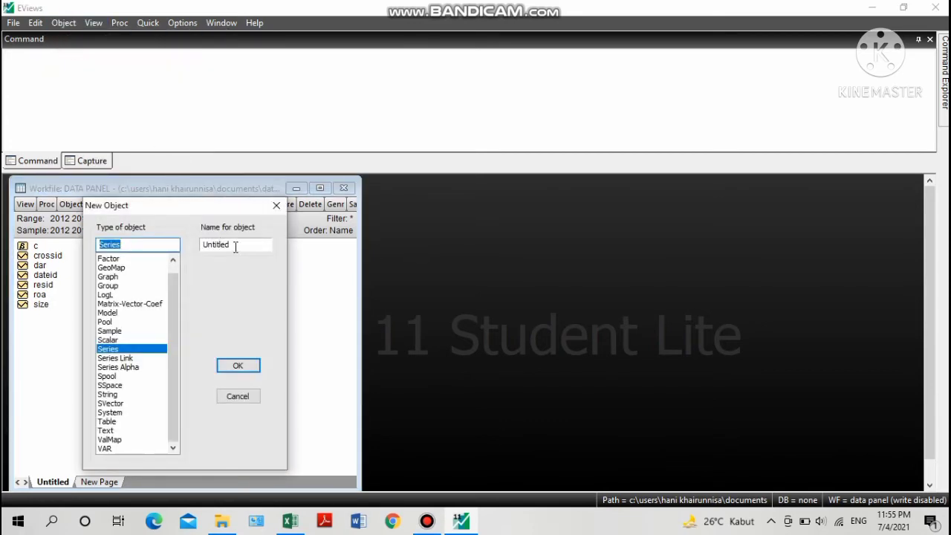
pyautogui.click(235, 247)
pyautogui.press('BackSpace')
pyautogui.press('BackSpace')
pyautogui.press('BackSpace')
pyautogui.press('BackSpace')
pyautogui.press('BackSpace')
pyautogui.press('BackSpace')
pyautogui.press('BackSpace')
pyautogui.press('BackSpace')
pyautogui.write('NPF')
pyautogui.click(238, 366)
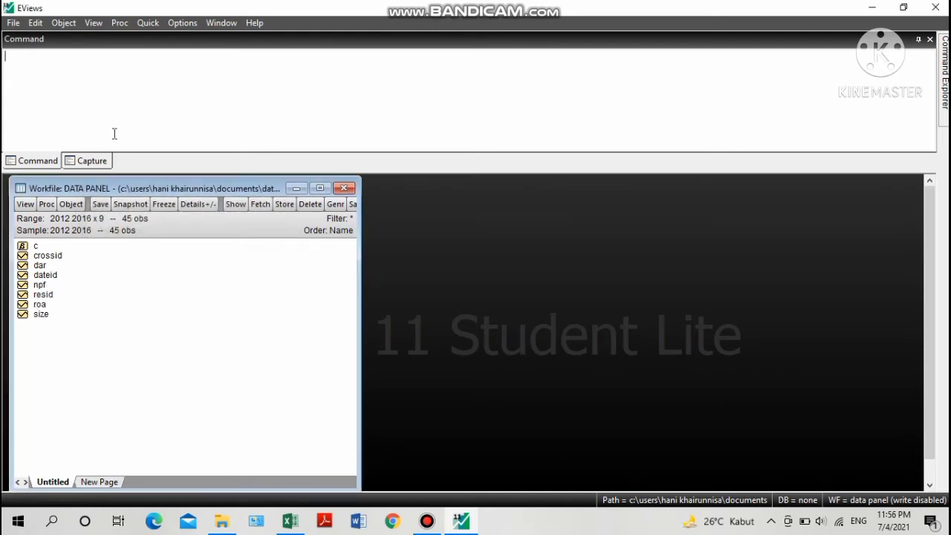
# Add a new Series object named SUKUK to the workfile.
pyautogui.click(62, 23)
pyautogui.click(65, 37)
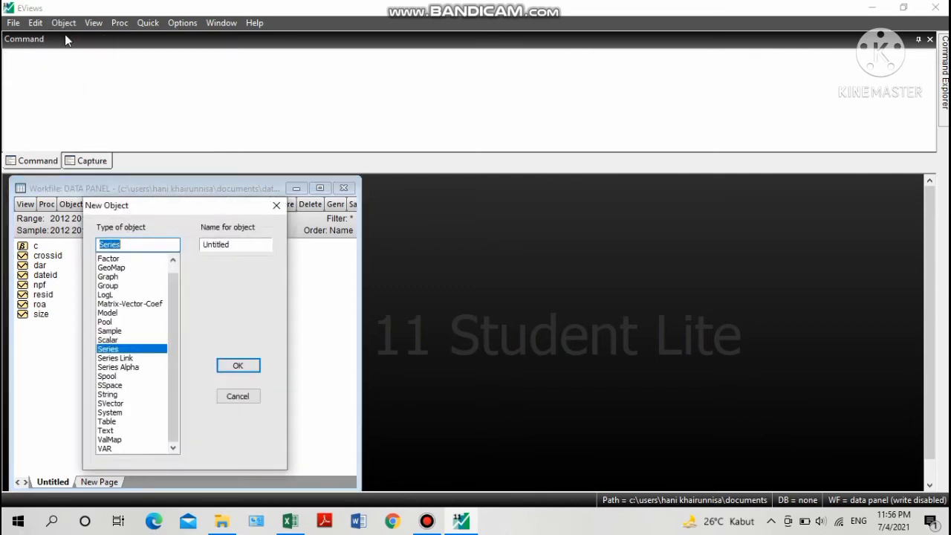
pyautogui.click(230, 246)
pyautogui.press('BackSpace')
pyautogui.press('BackSpace')
pyautogui.press('BackSpace')
pyautogui.press('BackSpace')
pyautogui.press('BackSpace')
pyautogui.press('BackSpace')
pyautogui.press('BackSpace')
pyautogui.press('BackSpace')
pyautogui.write('SUKUK')
pyautogui.click(247, 368)
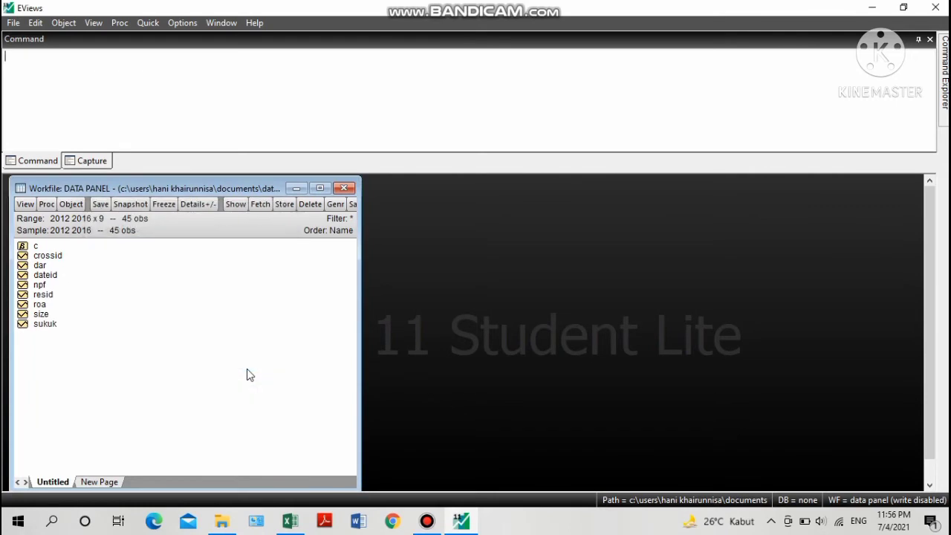
# Add a new Series object named ISR to the workfile.
pyautogui.click(64, 23)
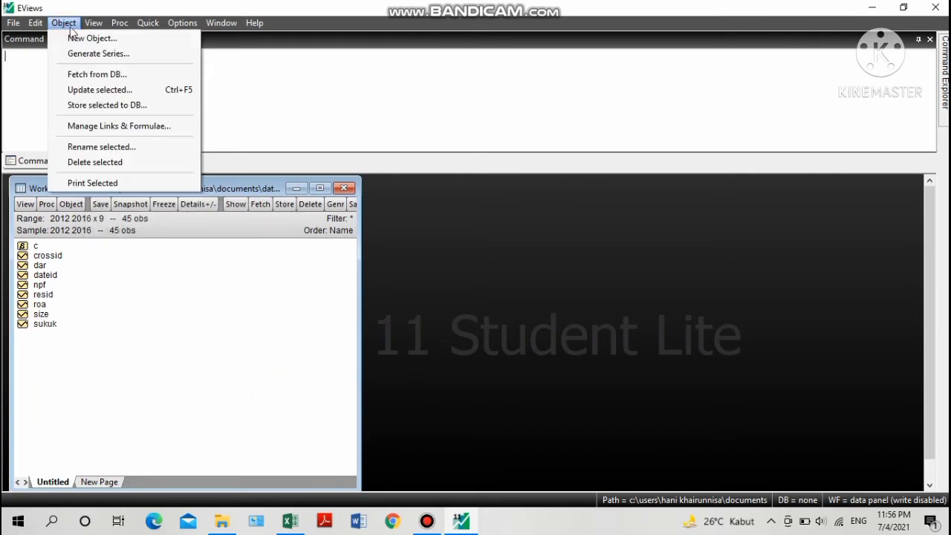
pyautogui.click(76, 39)
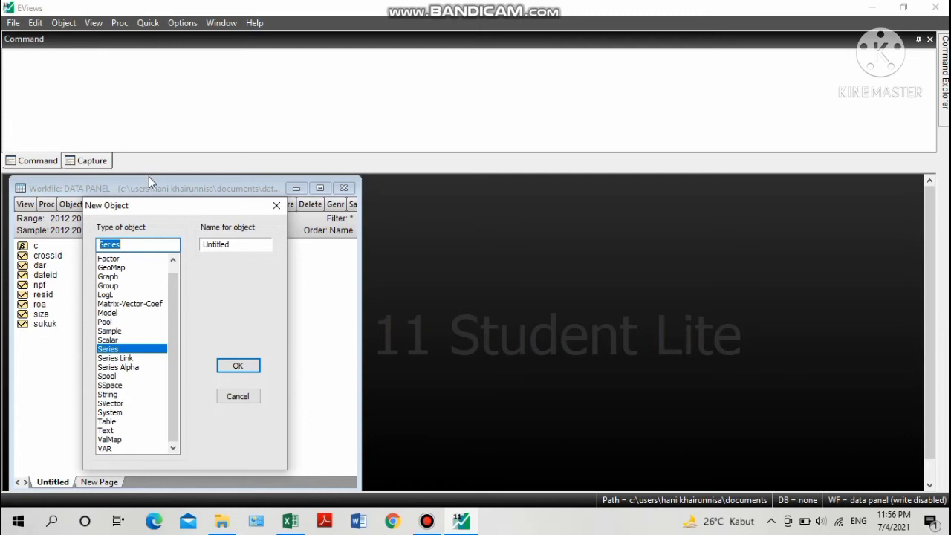
pyautogui.click(234, 247)
pyautogui.moveTo(234, 247); pyautogui.dragTo(198, 247)
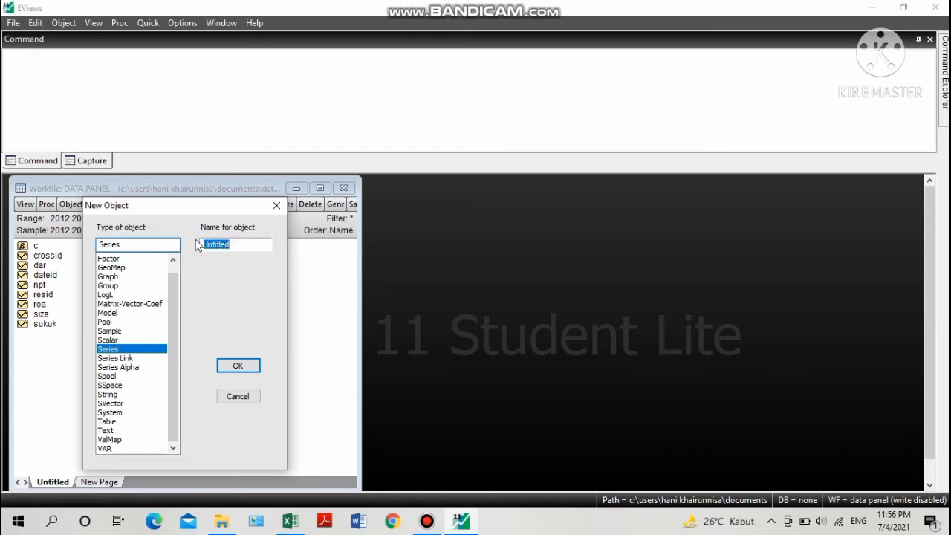
pyautogui.press('BackSpace')
pyautogui.write('l')
pyautogui.write('SR')
pyautogui.click(237, 365)
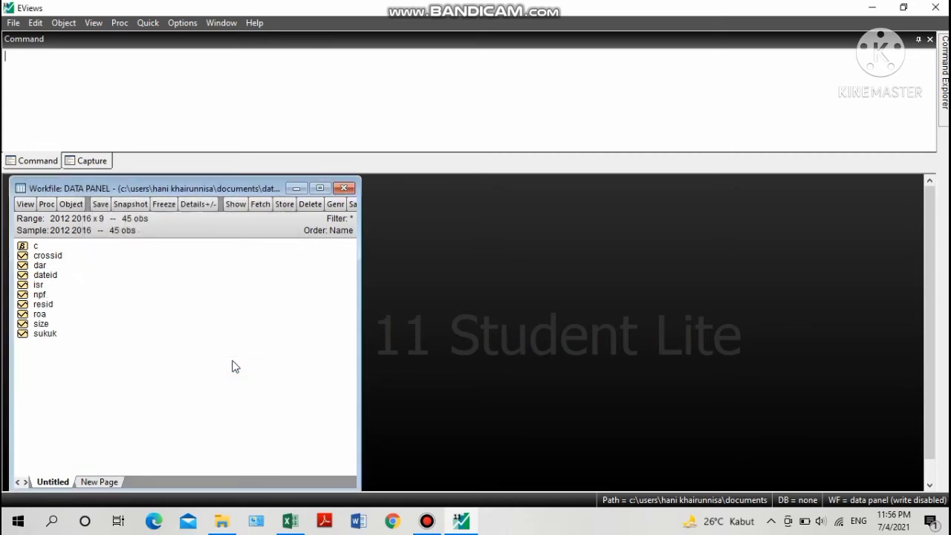
# Review the SIZE, ROA, DAR, NPF, SUKUK and ISR sheets in the Excel workbook, and return to EViews.
pyautogui.click(292, 521)
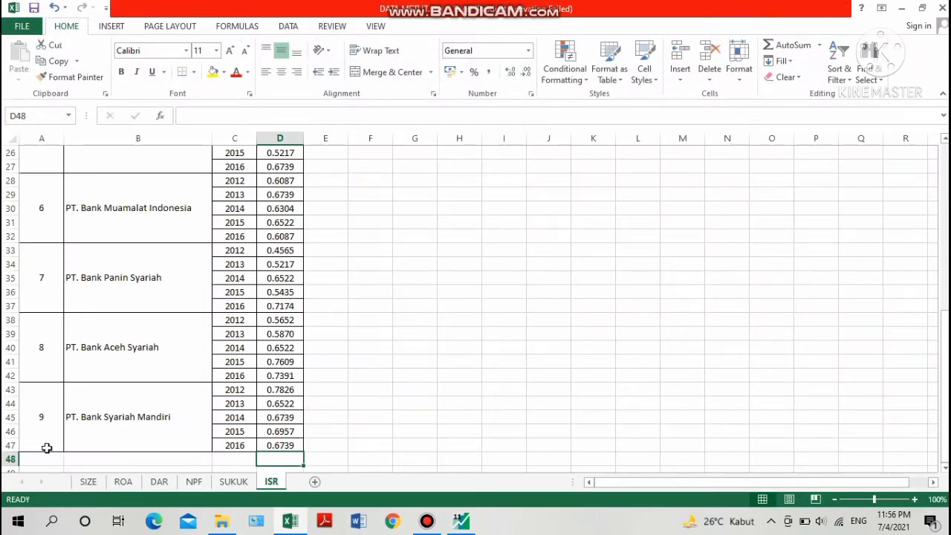
pyautogui.click(89, 483)
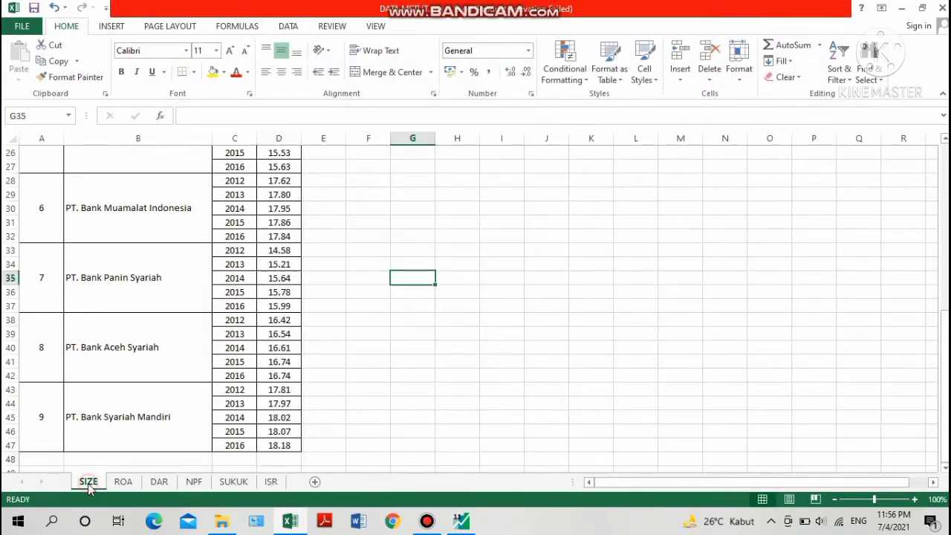
pyautogui.click(124, 483)
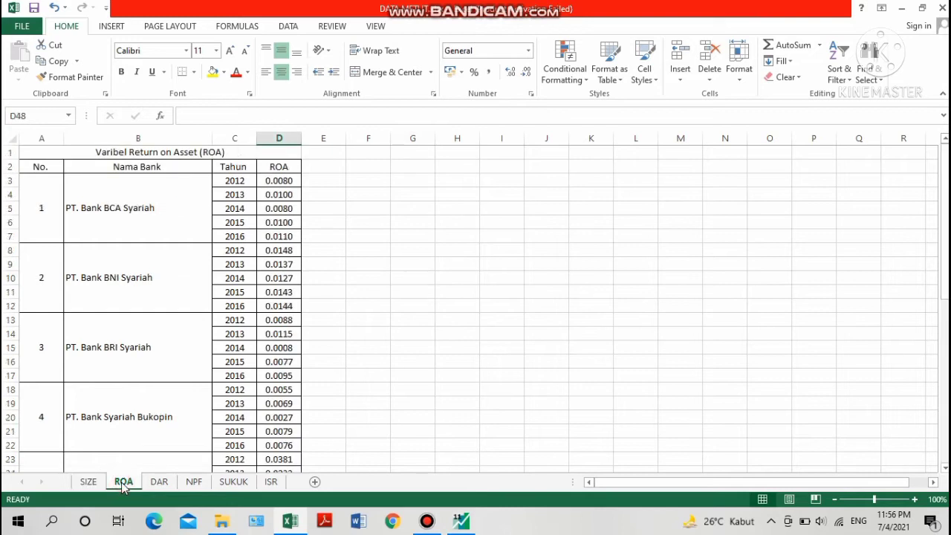
pyautogui.click(157, 483)
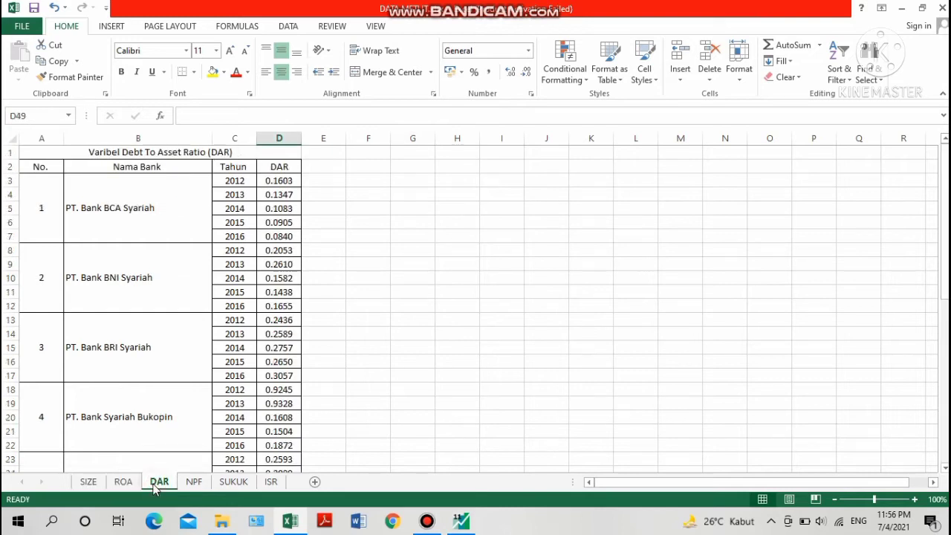
pyautogui.click(193, 483)
pyautogui.click(233, 483)
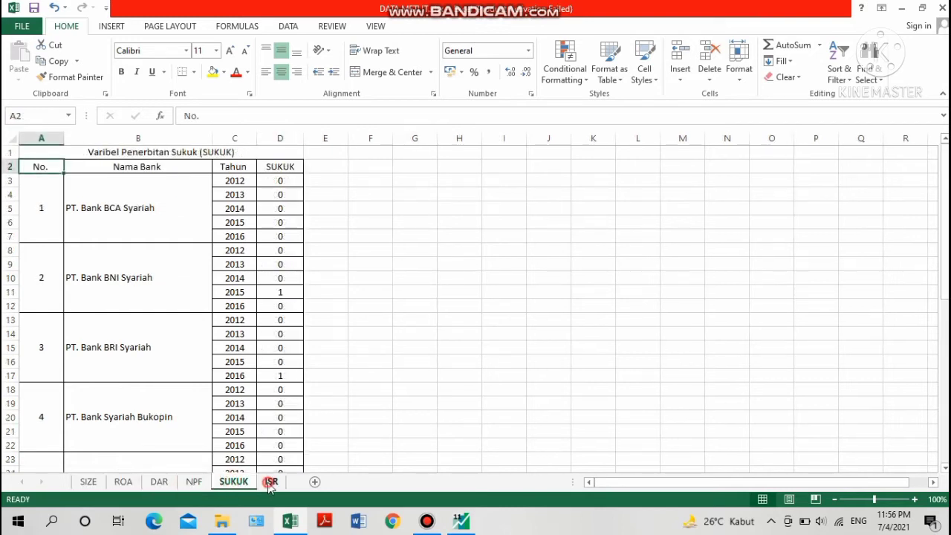
pyautogui.click(271, 484)
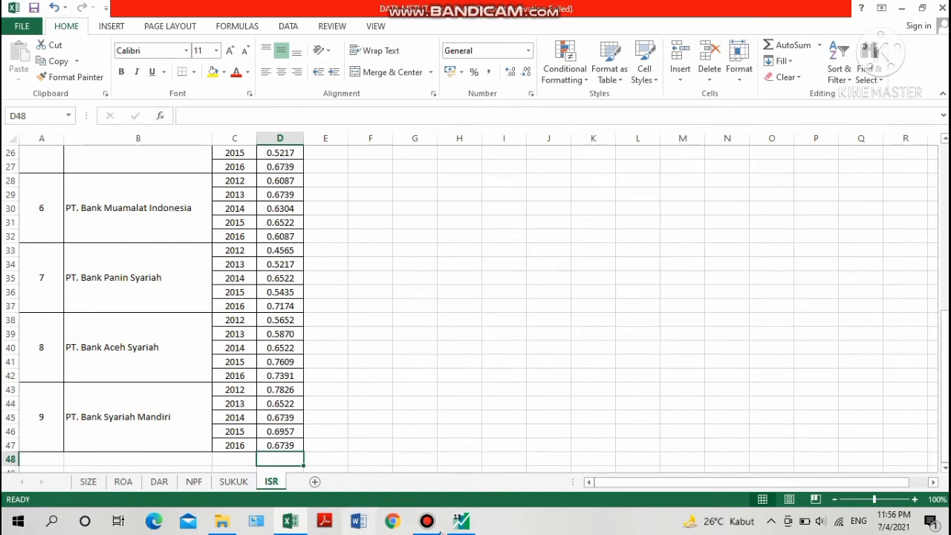
pyautogui.click(472, 530)
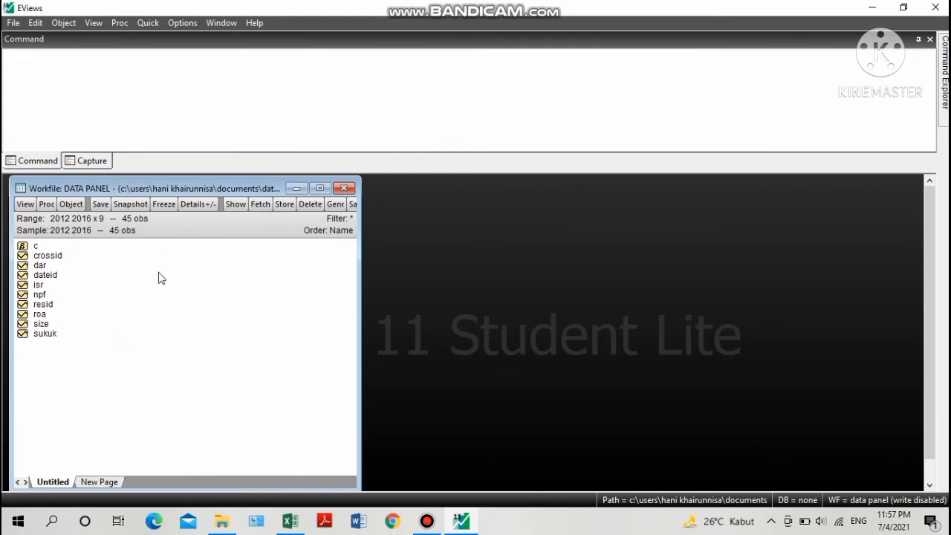
# Open the SIZE series from the workfile and maximise its window.
pyautogui.click(41, 325)
pyautogui.doubleClick(41, 325)
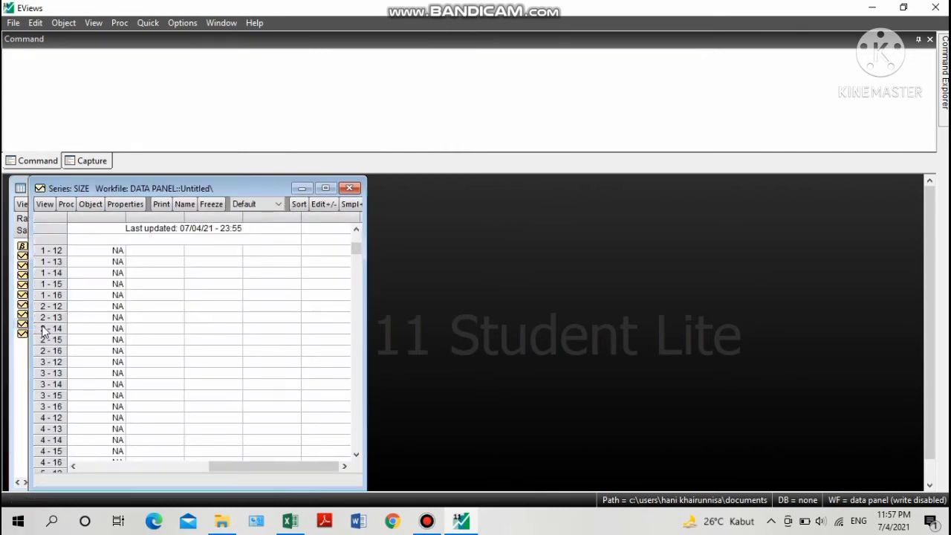
pyautogui.click(327, 189)
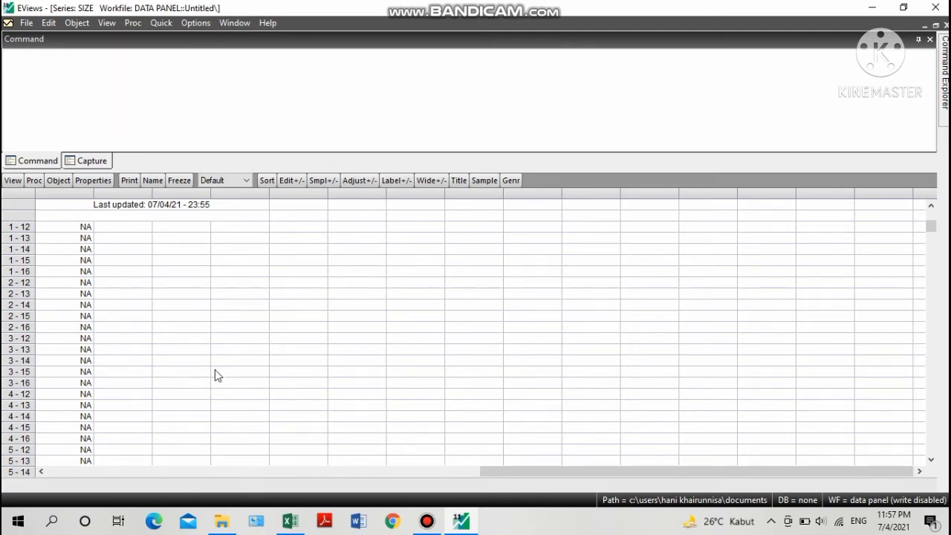
# Switch to Excel and select the SIZE values in D3:D47 on the SIZE sheet.
pyautogui.click(290, 522)
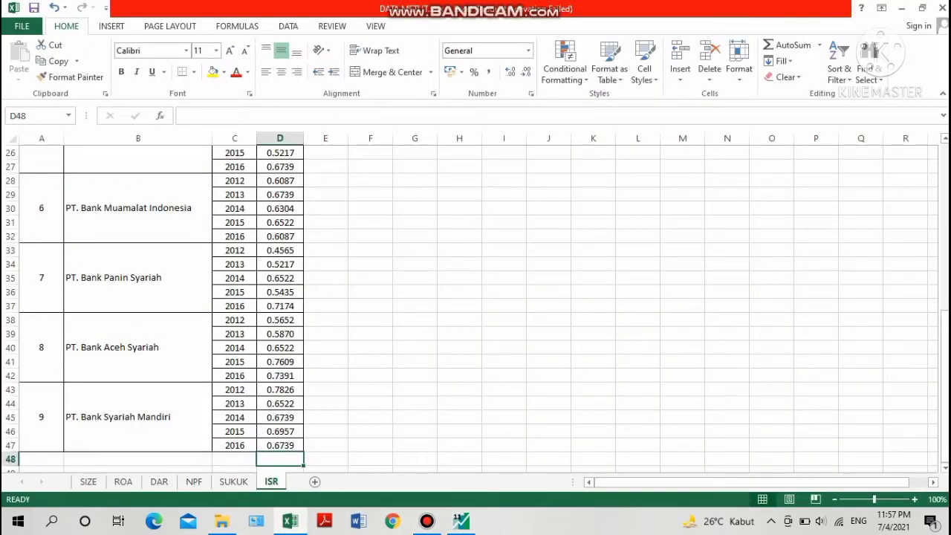
pyautogui.moveTo(945, 377); pyautogui.dragTo(944, 223)
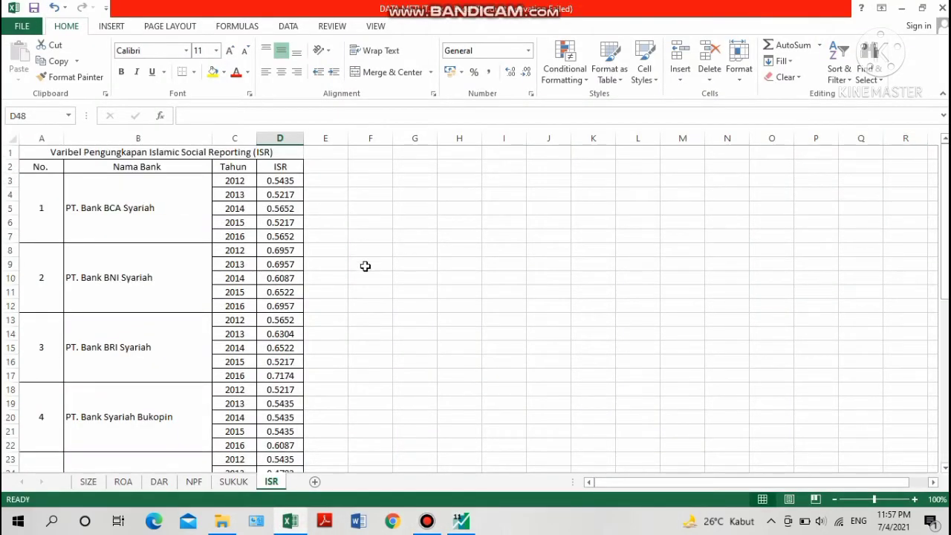
pyautogui.click(88, 484)
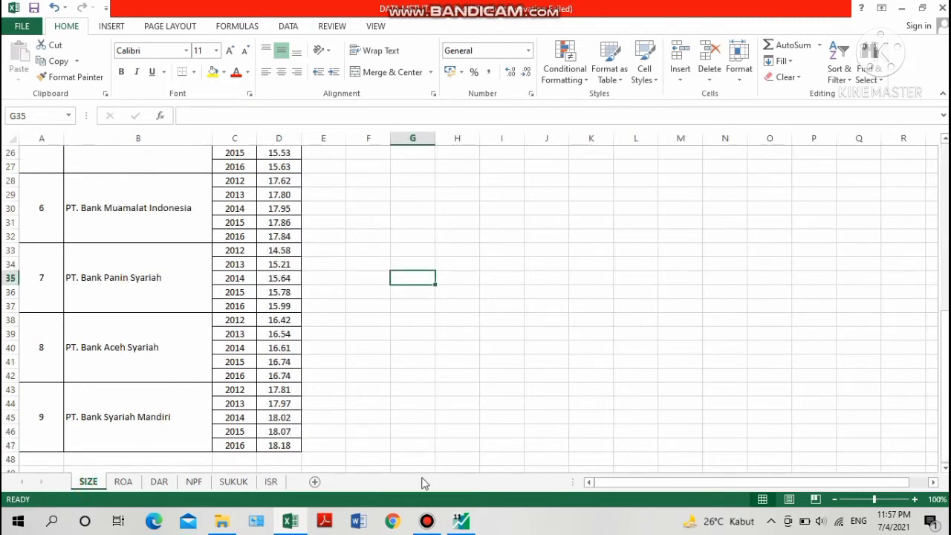
pyautogui.moveTo(946, 343); pyautogui.dragTo(947, 145)
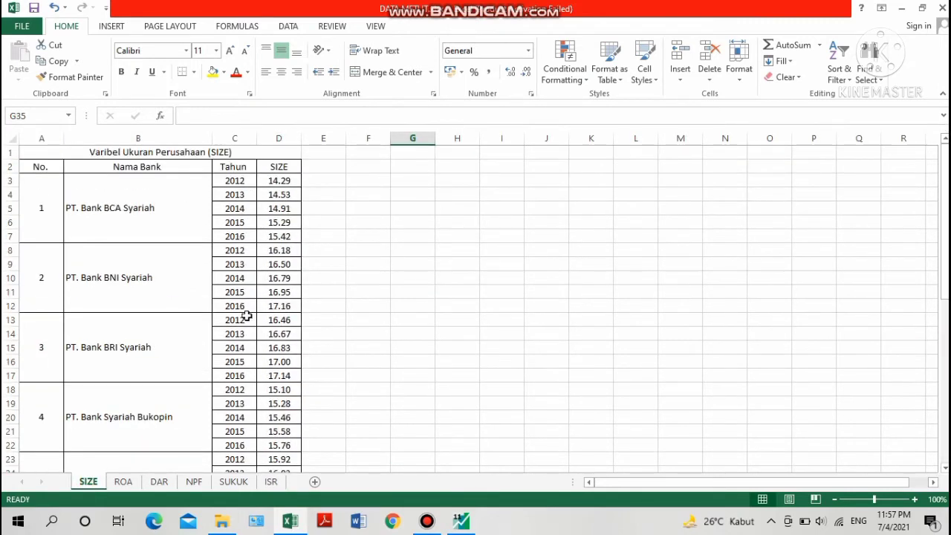
pyautogui.moveTo(292, 180); pyautogui.dragTo(278, 444)
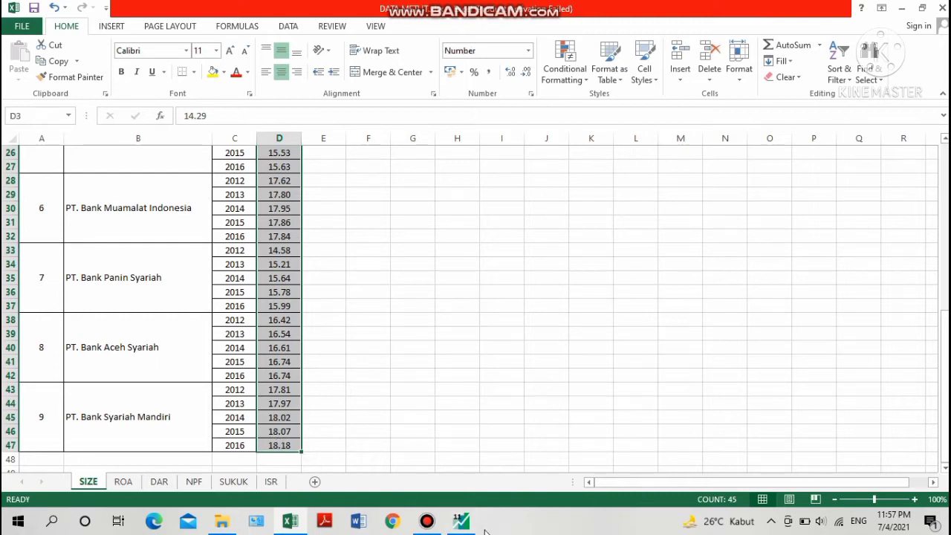
# Return to EViews, turn on editing for the SIZE series, and select its first observation, 1 - 12.
pyautogui.click(461, 521)
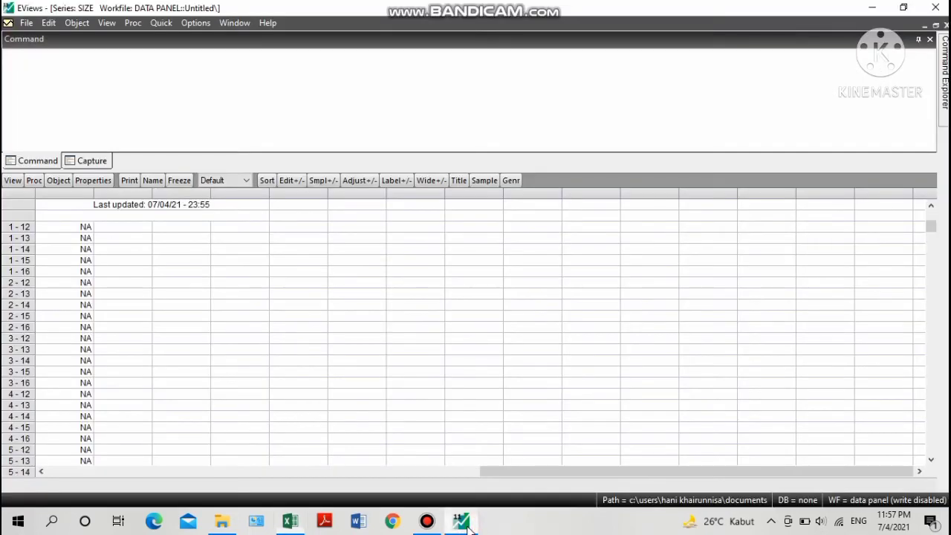
pyautogui.click(47, 215)
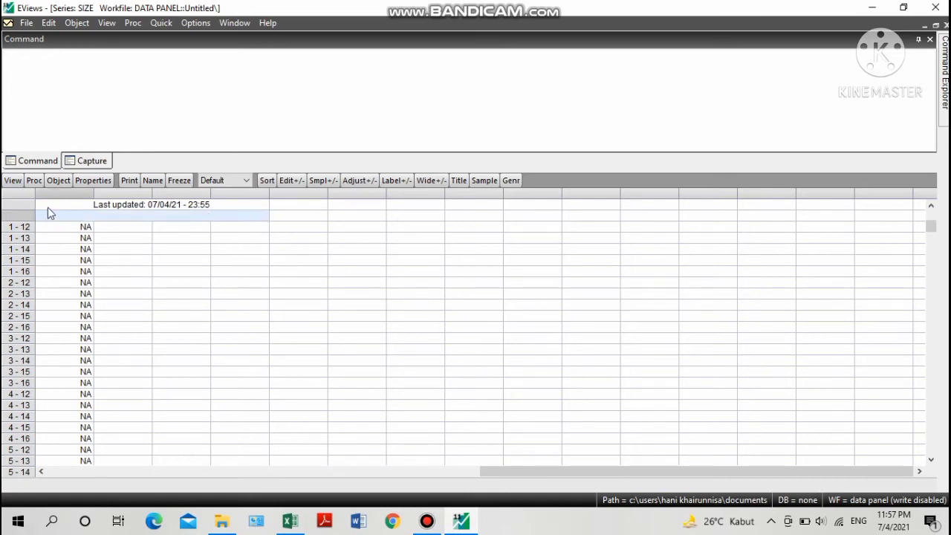
pyautogui.click(293, 181)
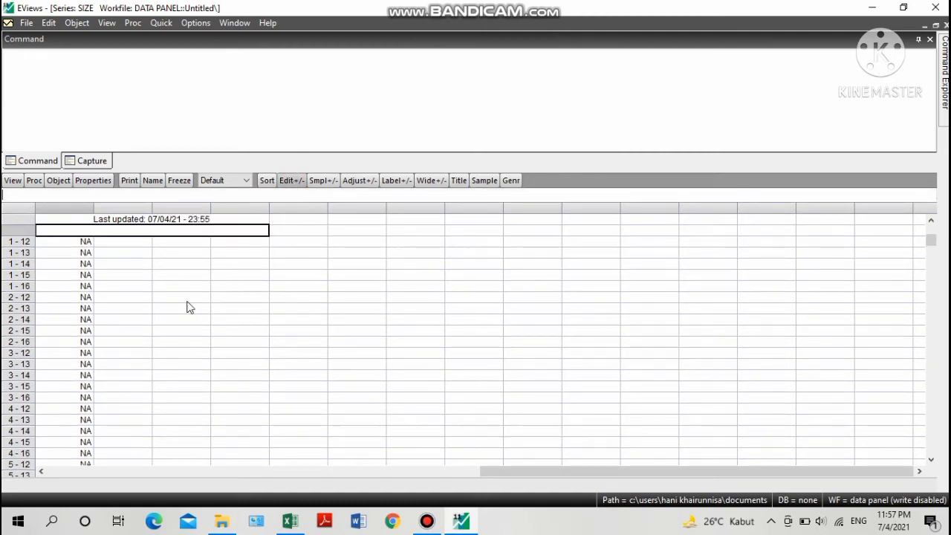
pyautogui.click(87, 245)
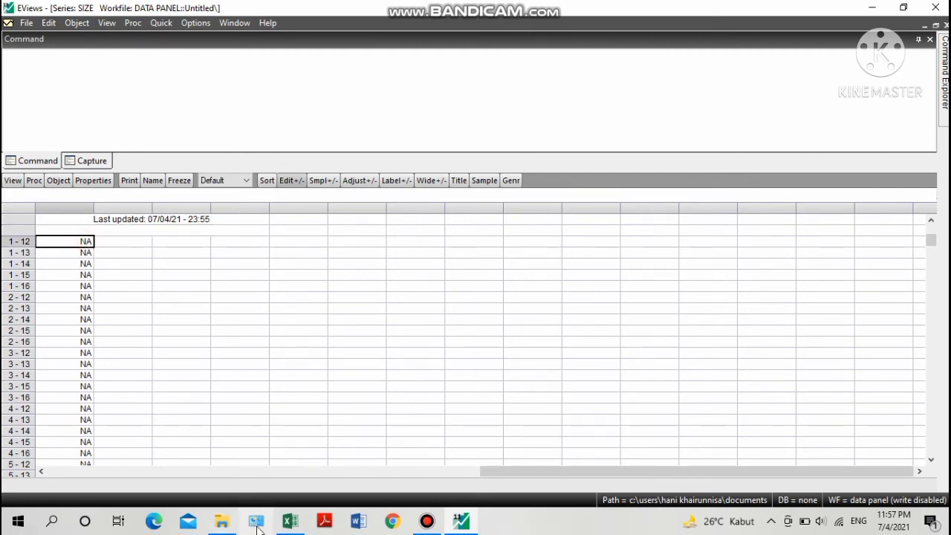
# Copy the selected SIZE values from Excel and paste them into the EViews SIZE series starting at observation 1 - 12.
pyautogui.click(287, 524)
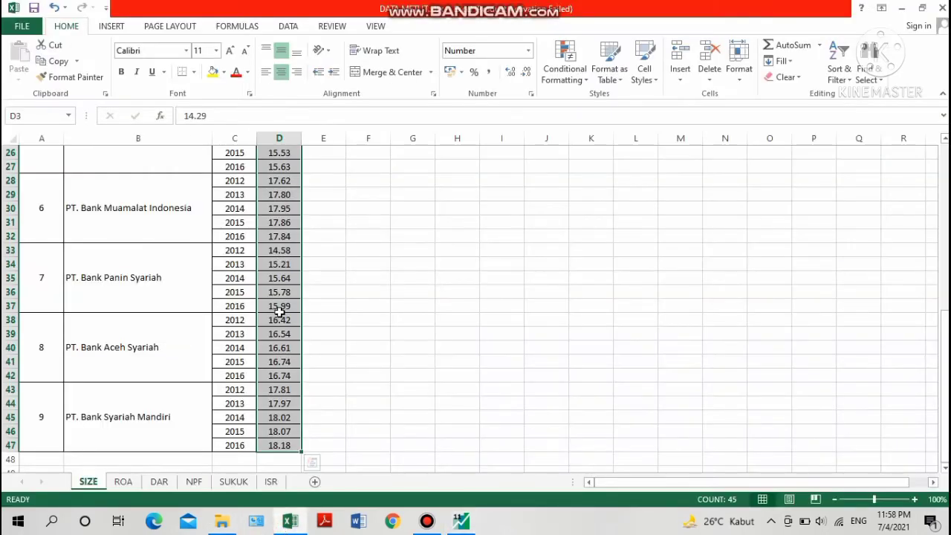
pyautogui.hotkey('ctrl', 'c')
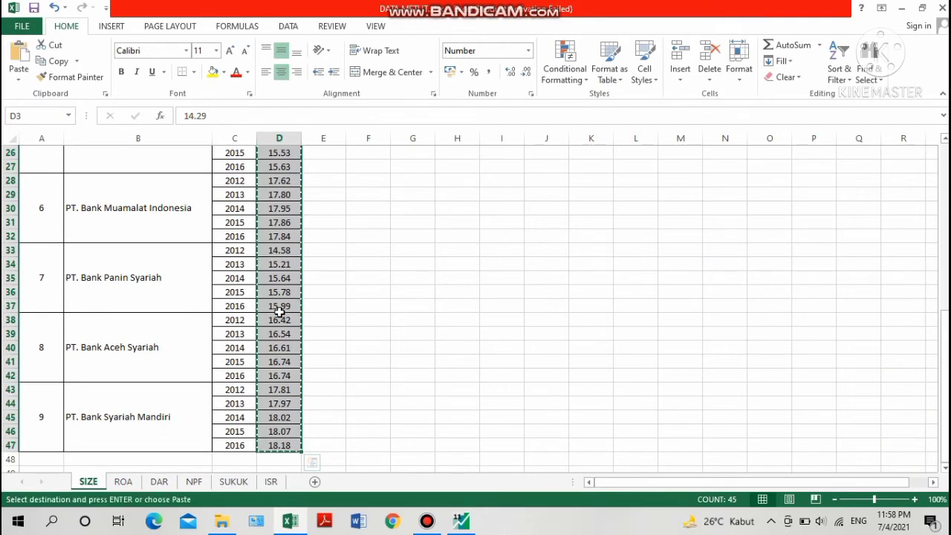
pyautogui.click(461, 522)
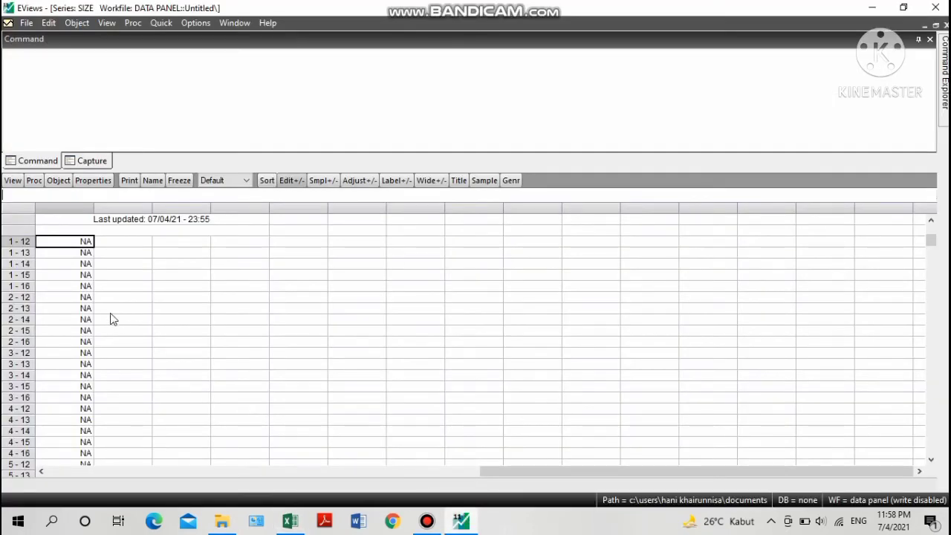
pyautogui.rightClick(54, 247)
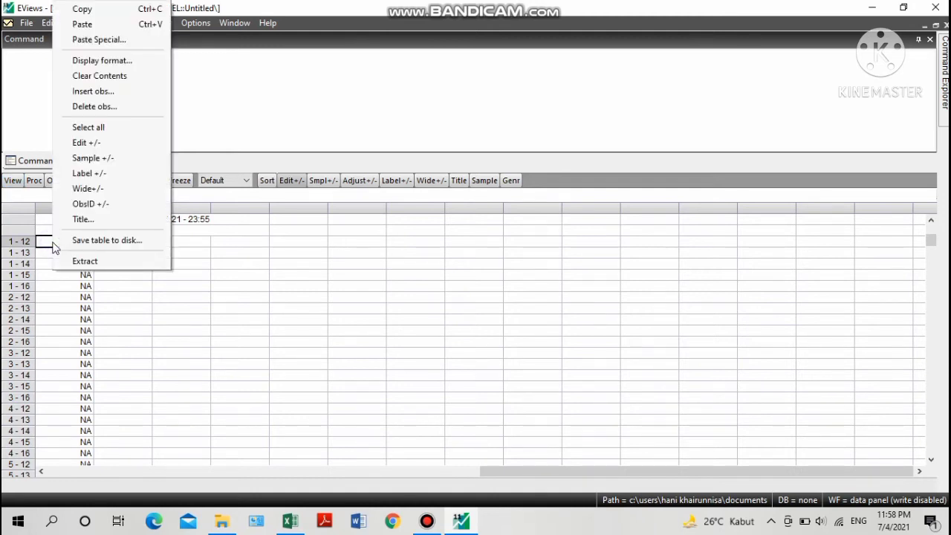
pyautogui.click(96, 23)
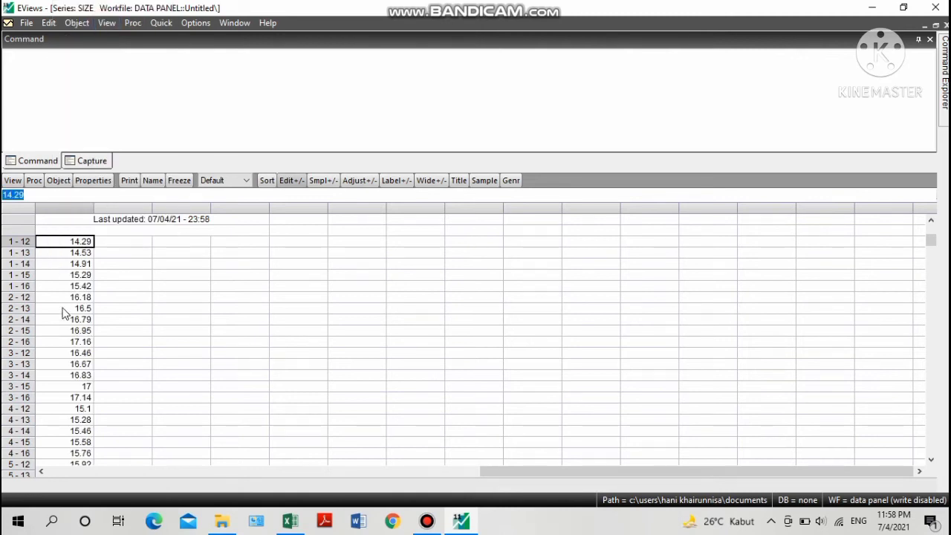
# Check the pasted values in the SIZE series, and minimise its window to get back to the workfile.
pyautogui.click(170, 279)
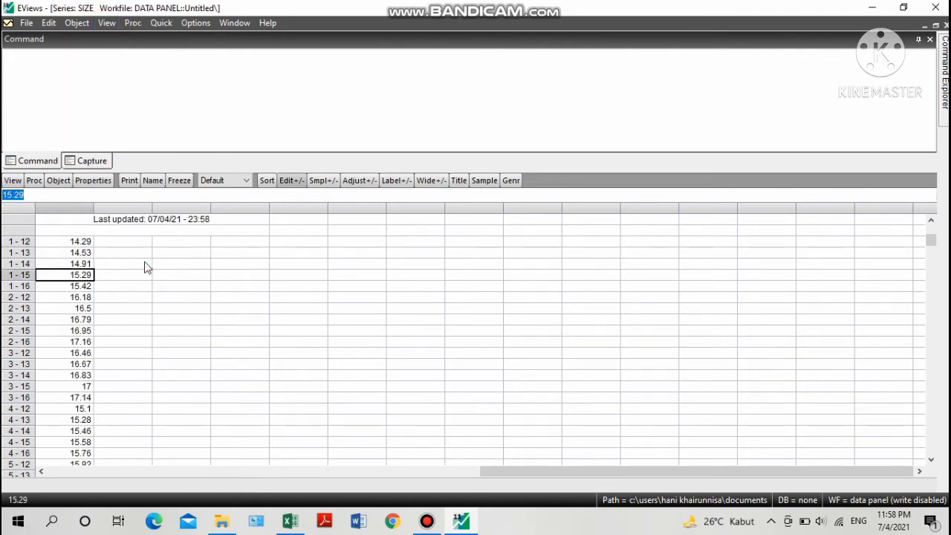
pyautogui.click(80, 243)
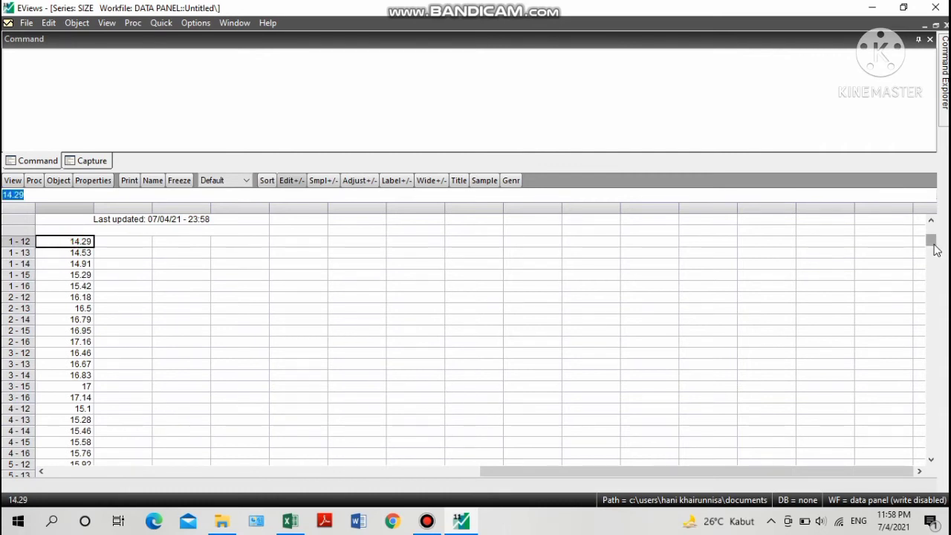
pyautogui.moveTo(930, 243); pyautogui.dragTo(898, 510)
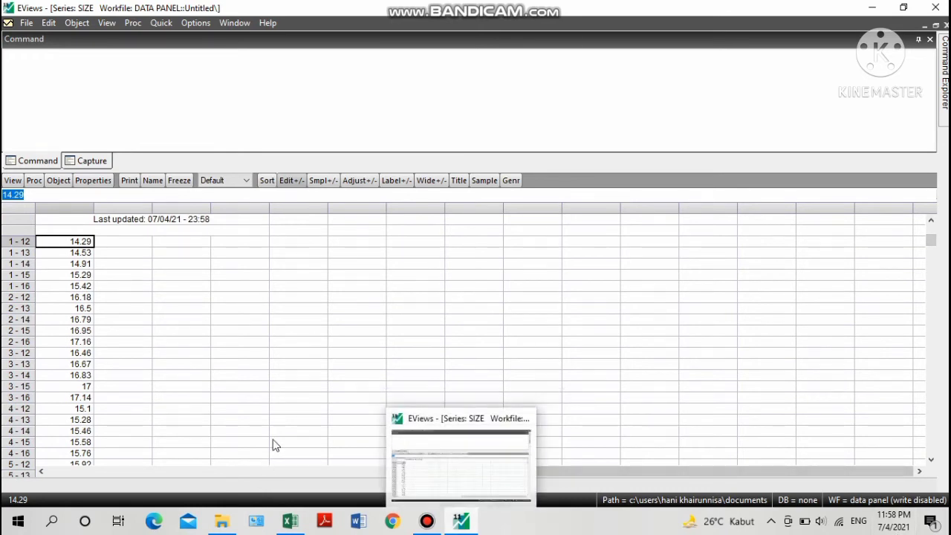
pyautogui.click(937, 25)
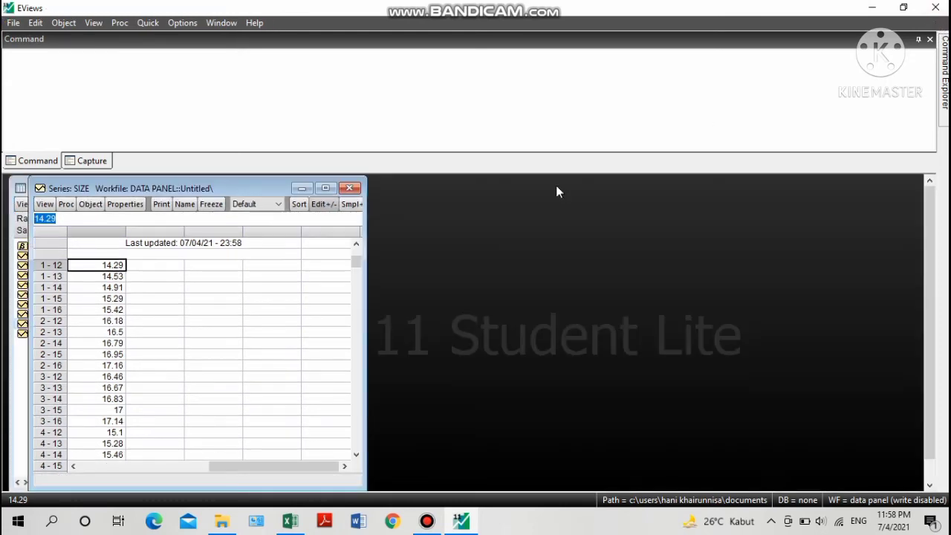
pyautogui.click(327, 190)
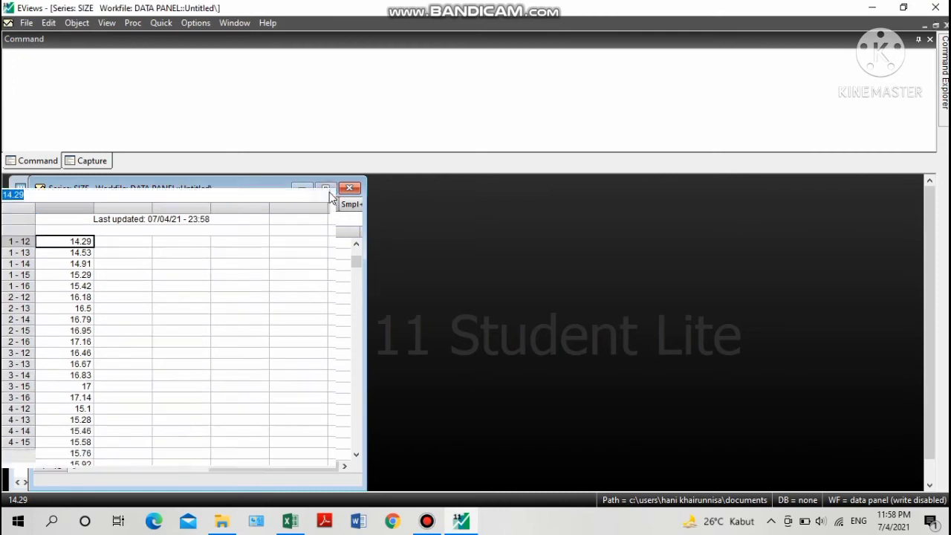
pyautogui.click(937, 25)
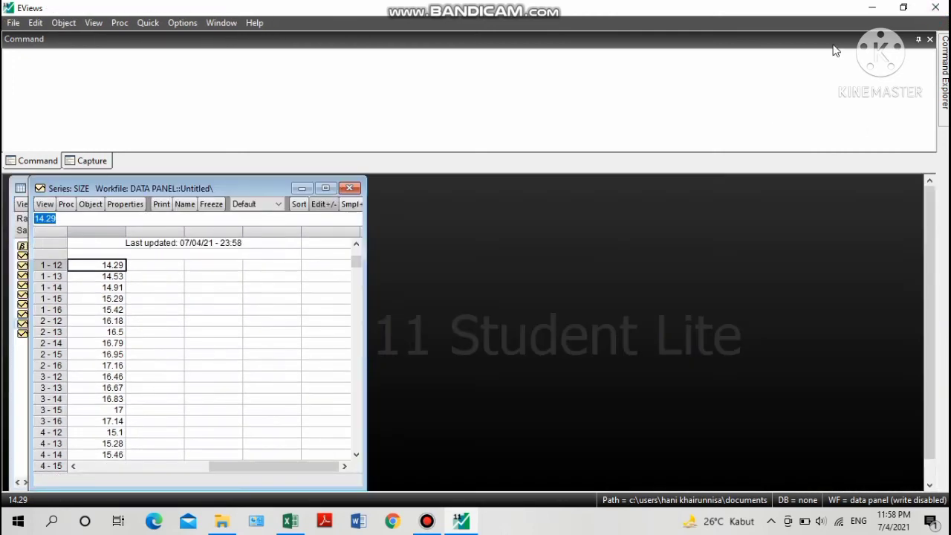
pyautogui.click(302, 191)
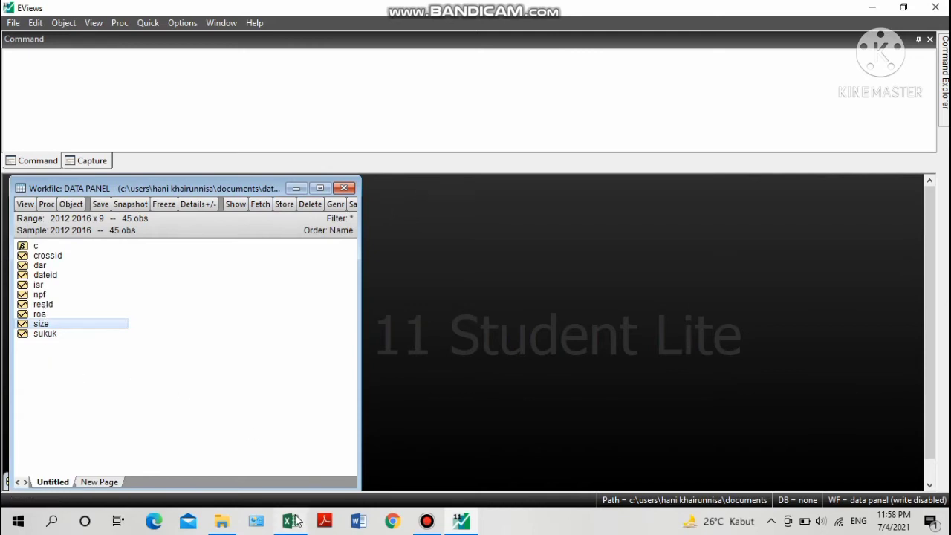
pyautogui.moveTo(296, 521)
pyautogui.click(289, 471)
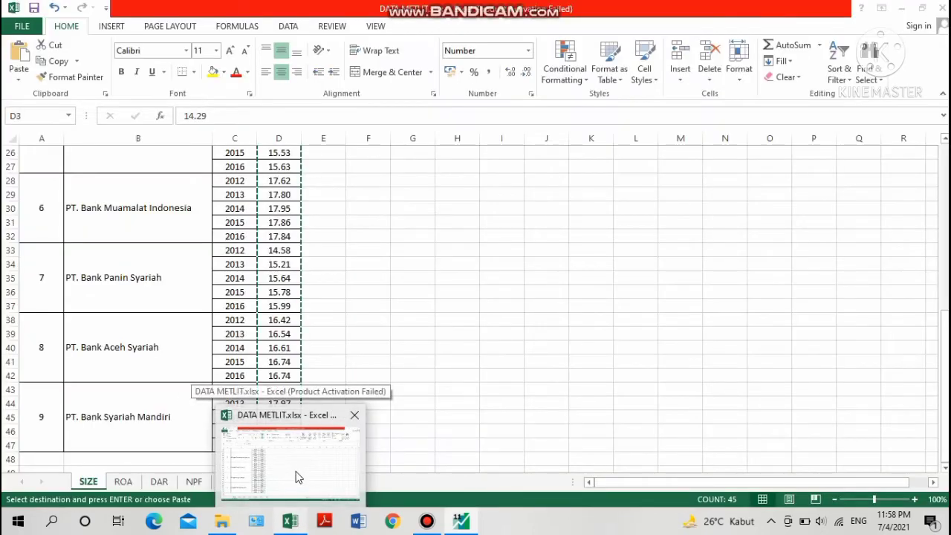
pyautogui.click(296, 475)
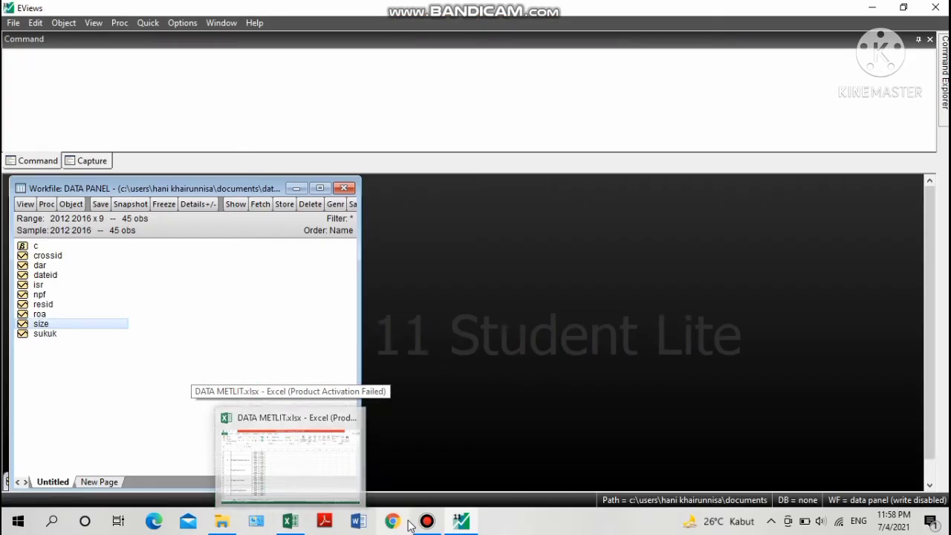
# Open the ROA series maximised, turn on editing, and select its first observation, 1 - 12.
pyautogui.doubleClick(34, 315)
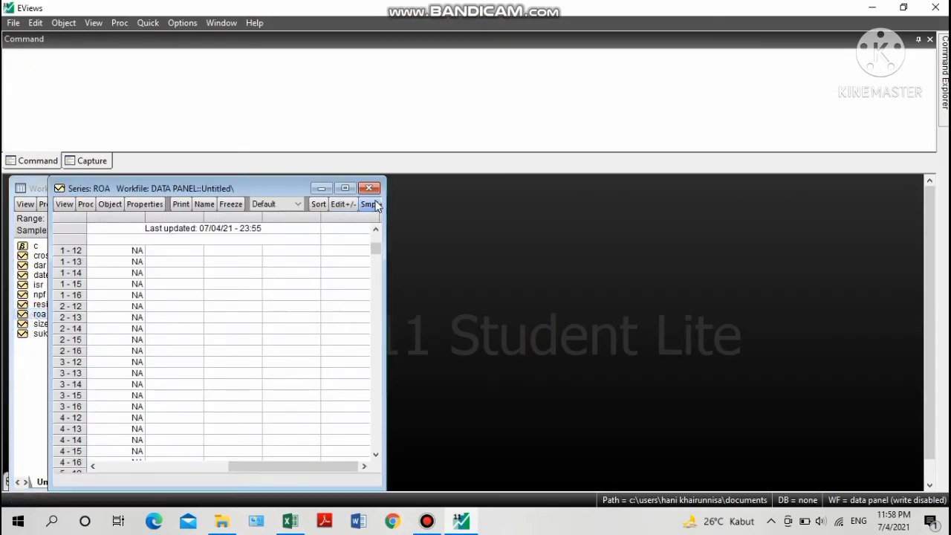
pyautogui.click(344, 188)
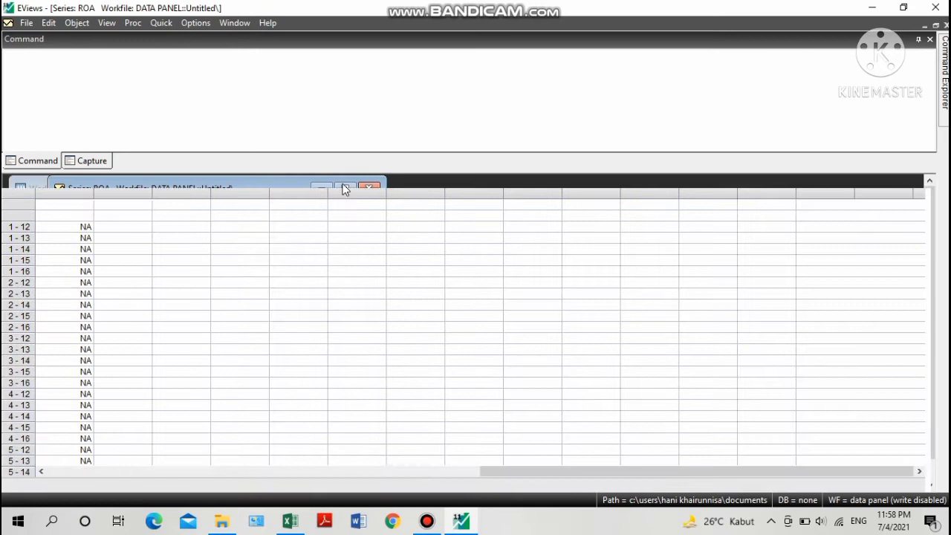
pyautogui.click(55, 214)
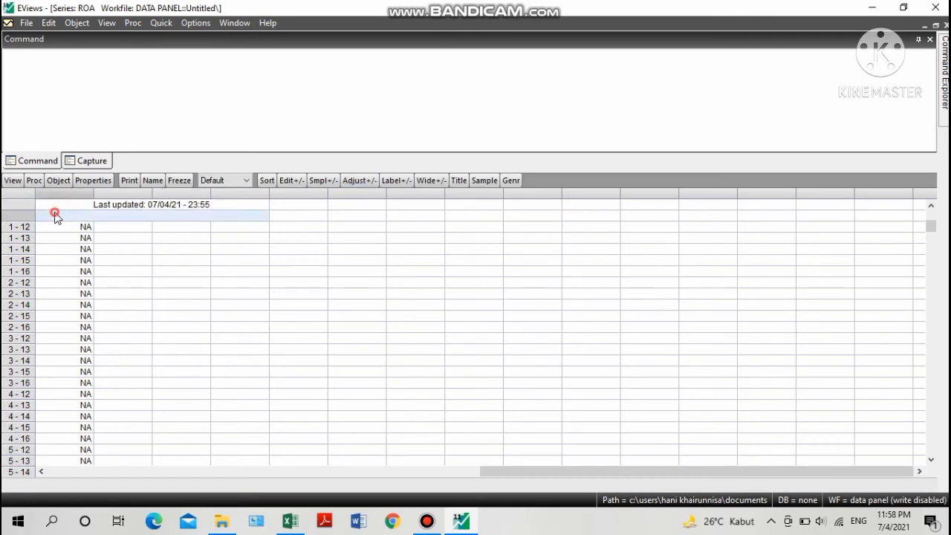
pyautogui.click(289, 181)
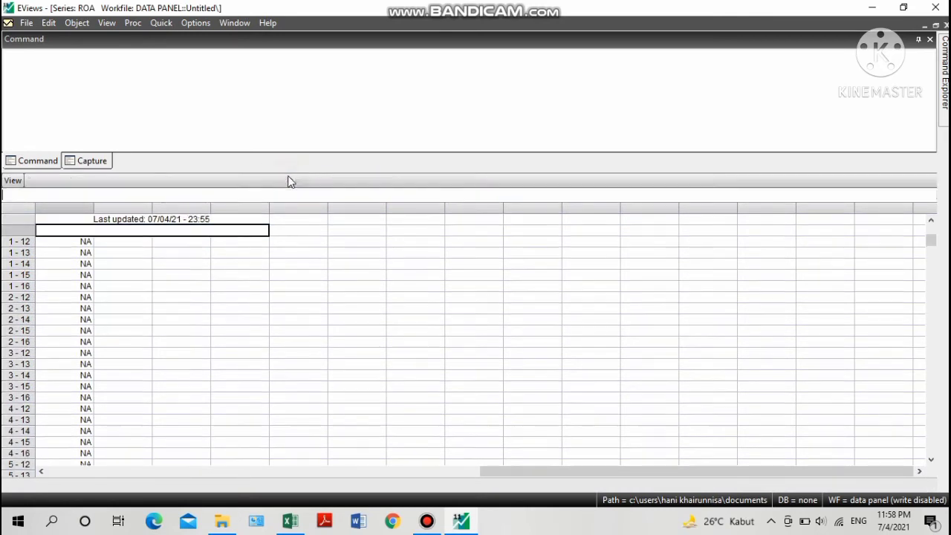
pyautogui.click(87, 244)
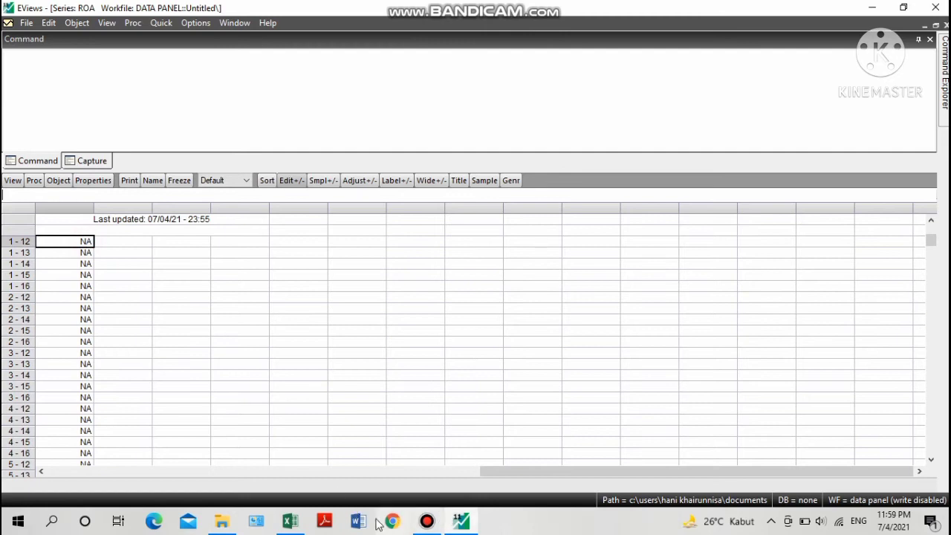
# Switch to Excel and copy the ROA values in D3:D47 of the ROA sheet.
pyautogui.click(290, 521)
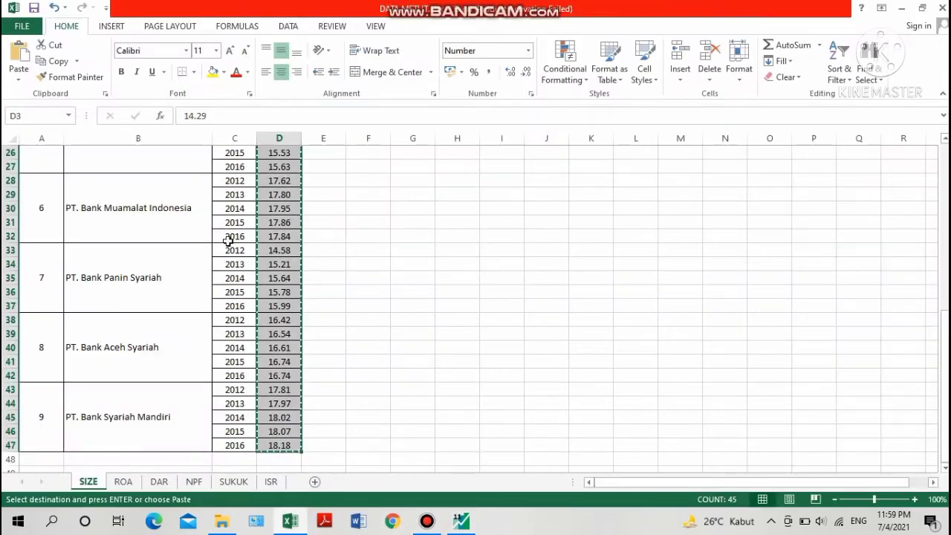
pyautogui.click(123, 482)
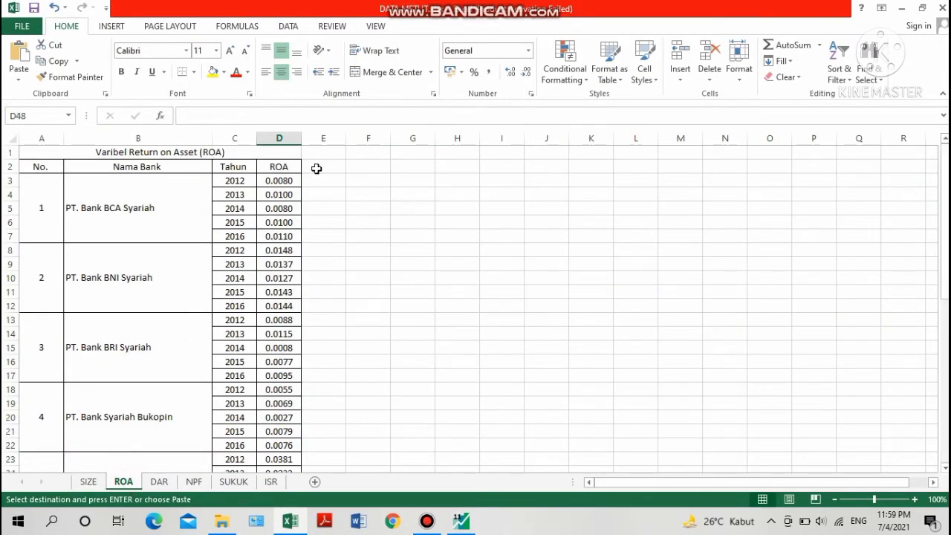
pyautogui.moveTo(278, 181); pyautogui.dragTo(283, 445)
pyautogui.hotkey('ctrl', 'c')
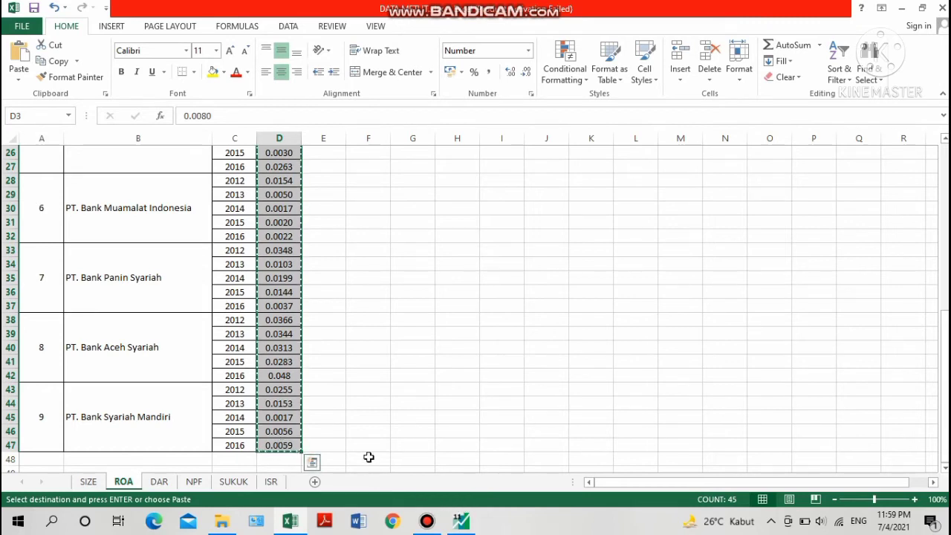
# Paste the copied values into the EViews ROA series starting at observation 1 - 12, and return to the workfile.
pyautogui.moveTo(462, 516)
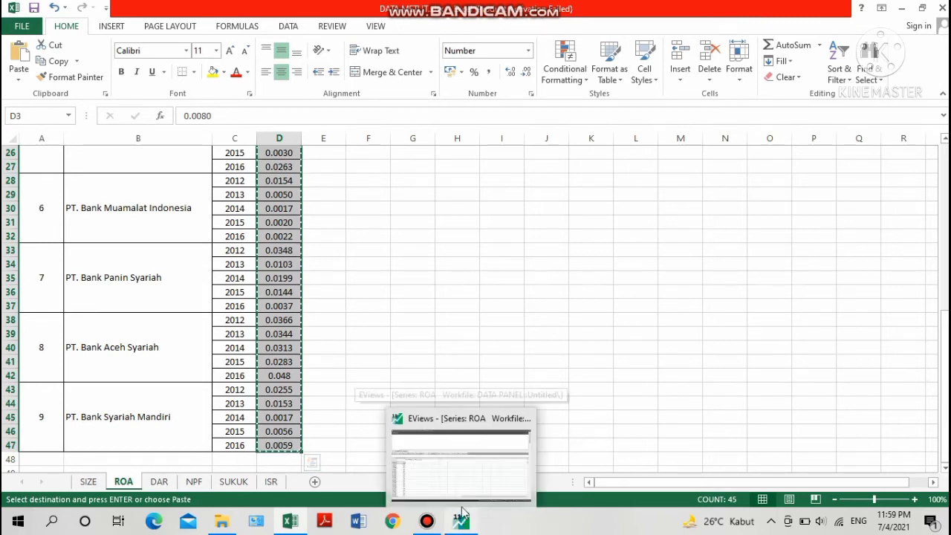
pyautogui.moveTo(453, 485)
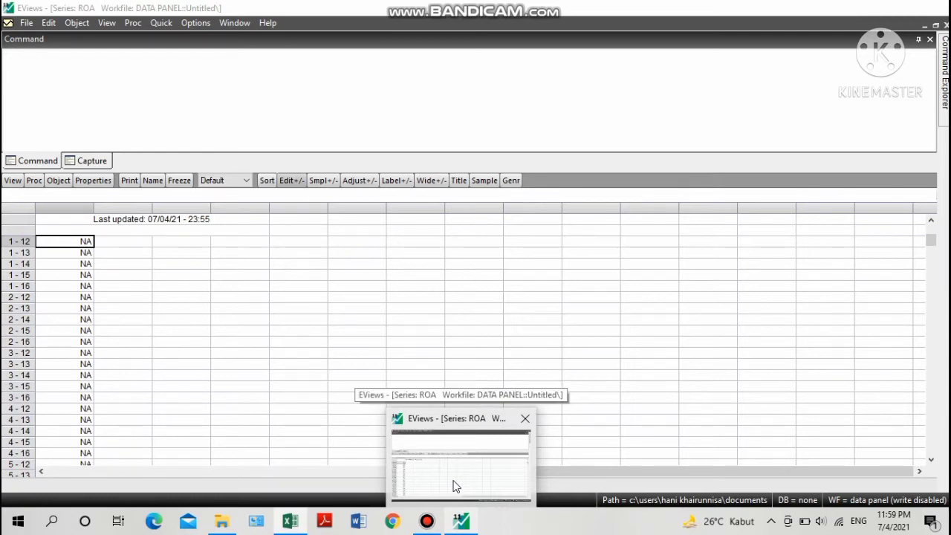
pyautogui.click(452, 482)
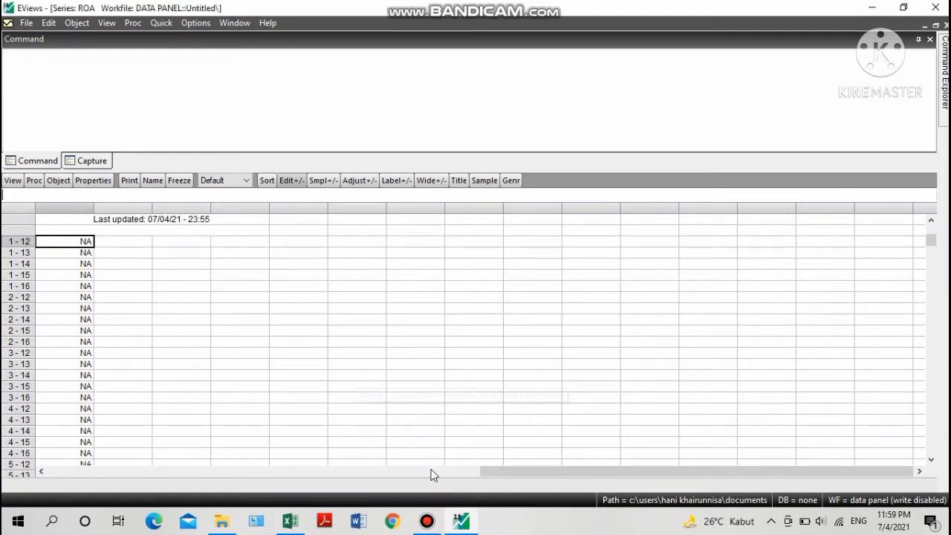
pyautogui.rightClick(69, 247)
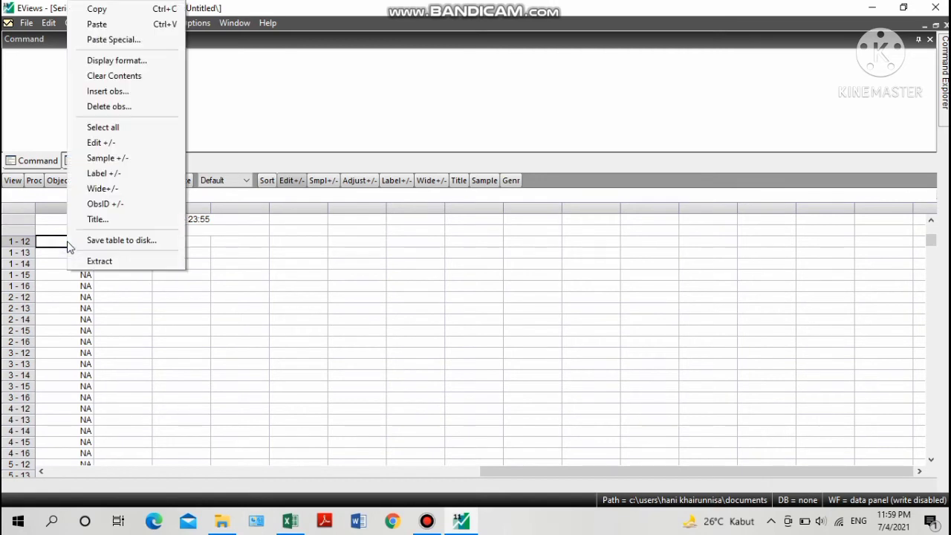
pyautogui.click(108, 27)
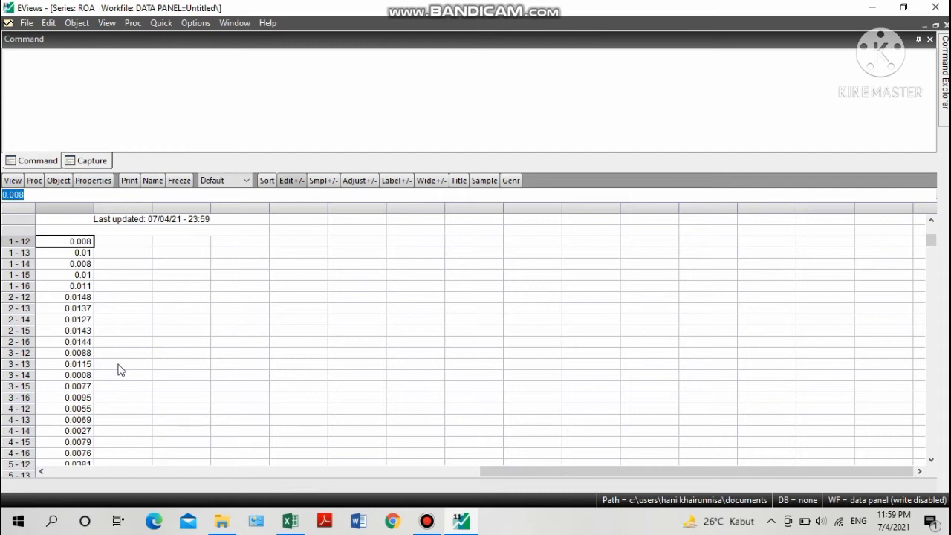
pyautogui.click(947, 25)
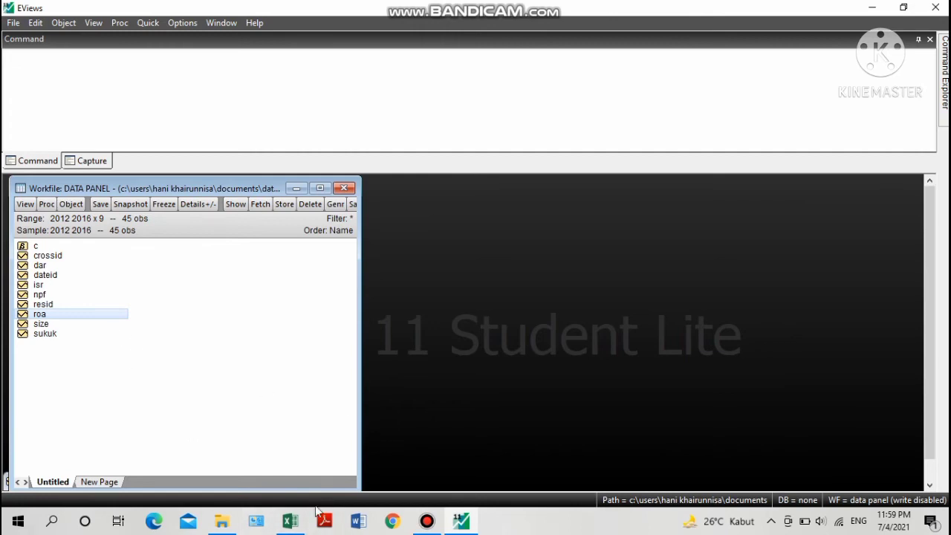
pyautogui.moveTo(291, 521)
pyautogui.click(299, 469)
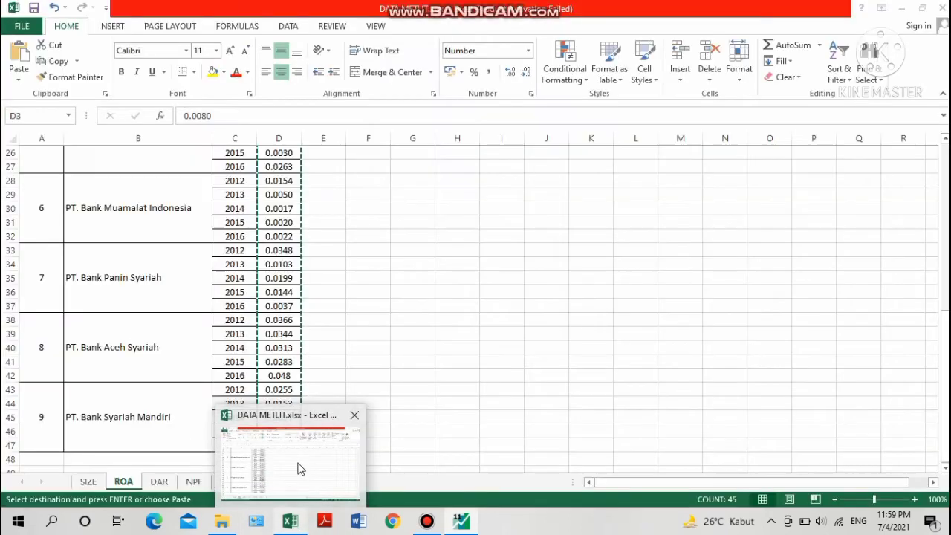
pyautogui.click(471, 523)
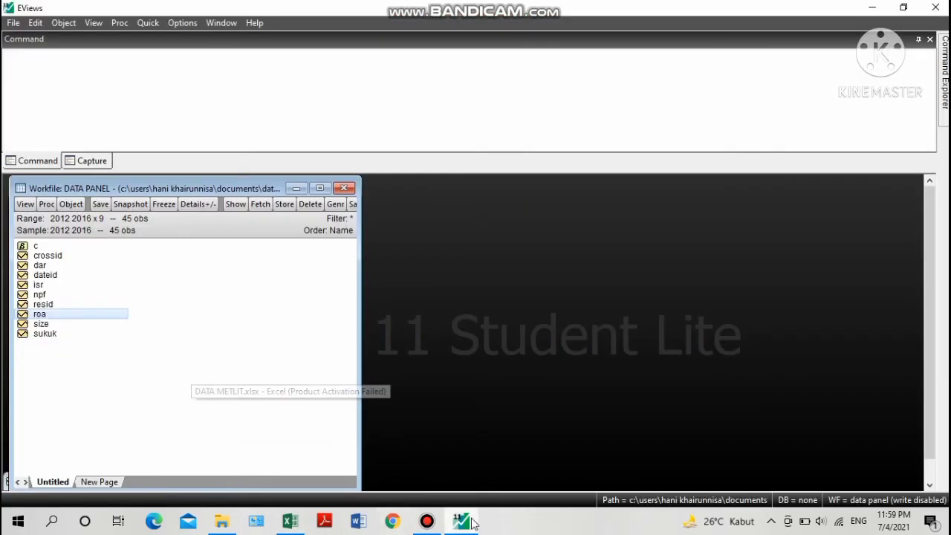
pyautogui.click(471, 521)
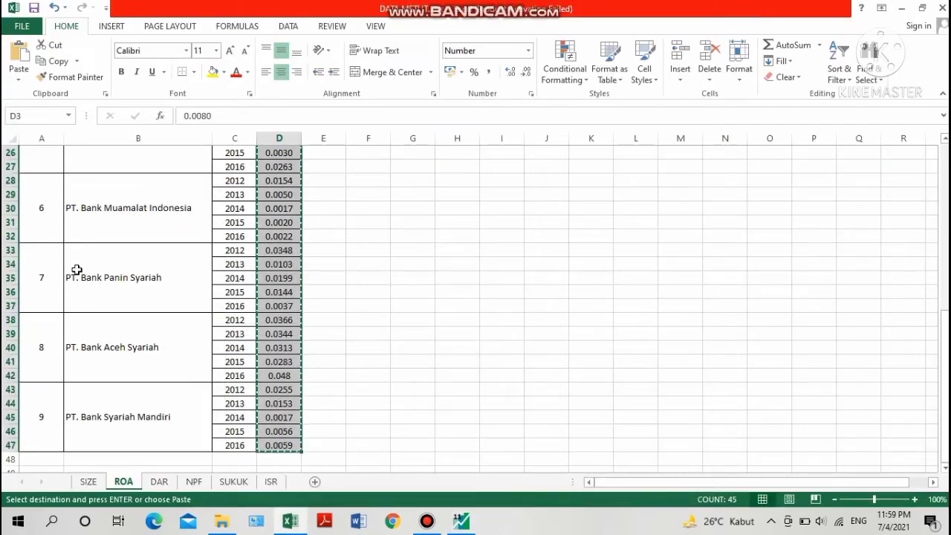
pyautogui.click(461, 521)
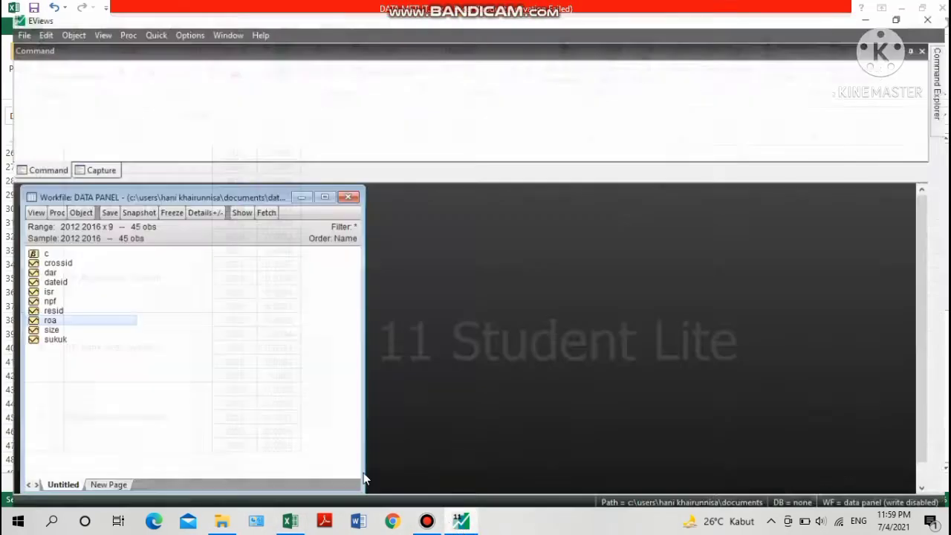
# Open the DAR series from the workfile and turn on editing for it.
pyautogui.doubleClick(40, 266)
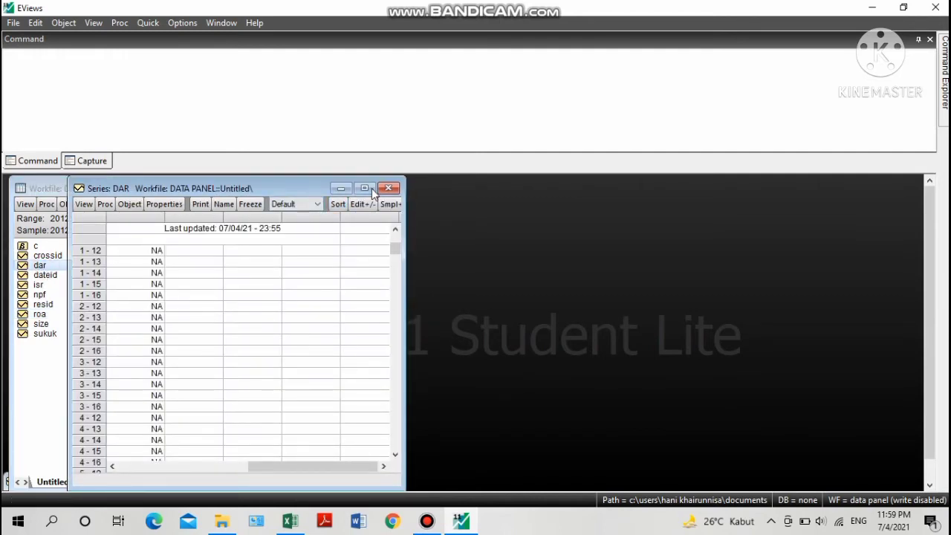
pyautogui.click(116, 244)
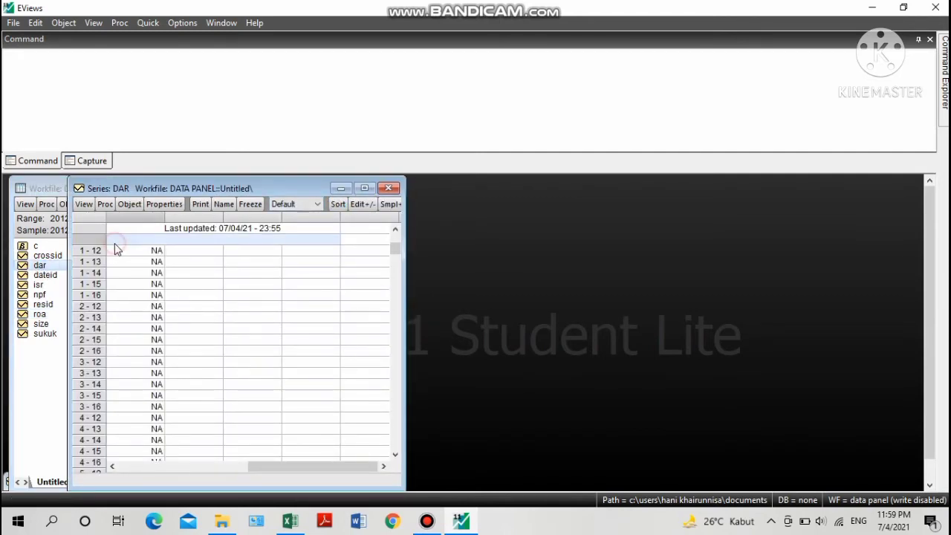
pyautogui.click(359, 205)
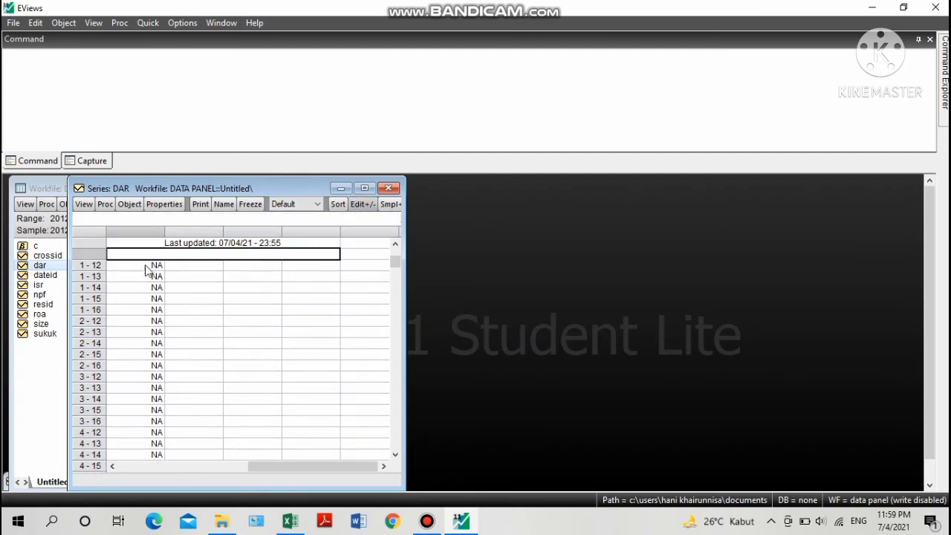
# Switch to Excel and copy the DAR values in D3:D47 of the DAR sheet.
pyautogui.click(290, 521)
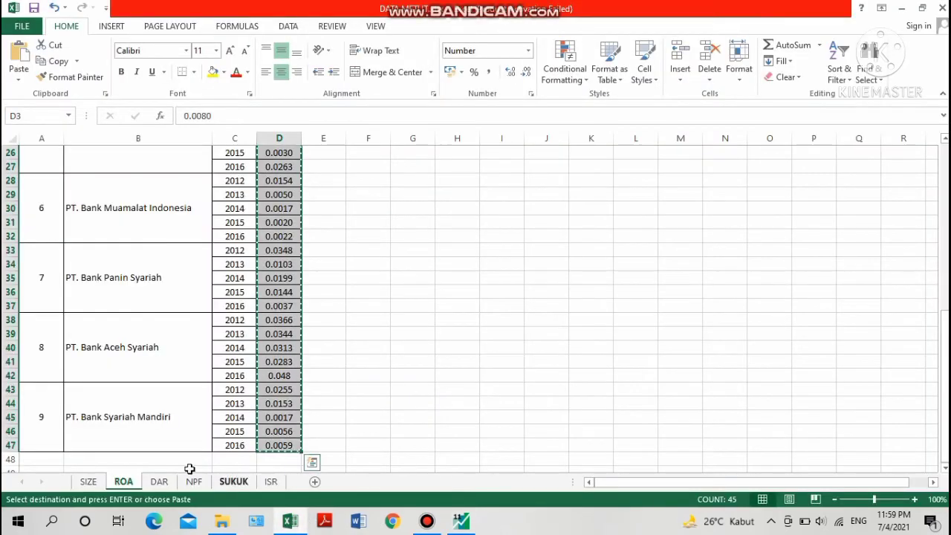
pyautogui.click(159, 481)
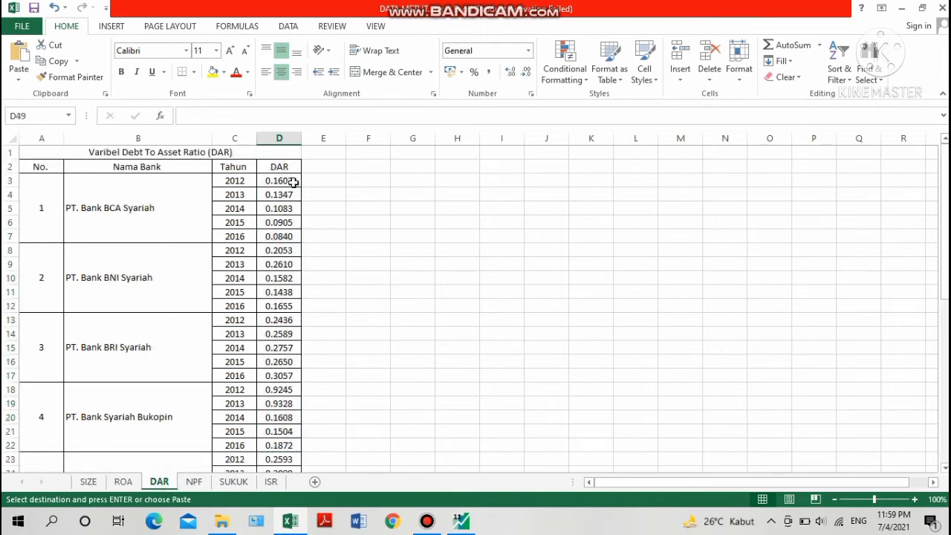
pyautogui.moveTo(294, 183); pyautogui.dragTo(281, 527)
pyautogui.moveTo(288, 446); pyautogui.dragTo(287, 429)
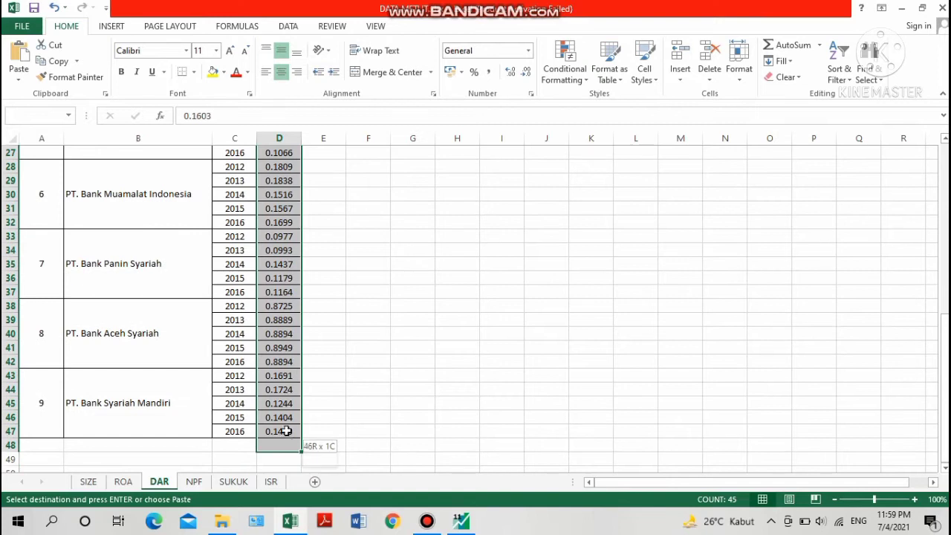
pyautogui.hotkey('ctrl', 'v')
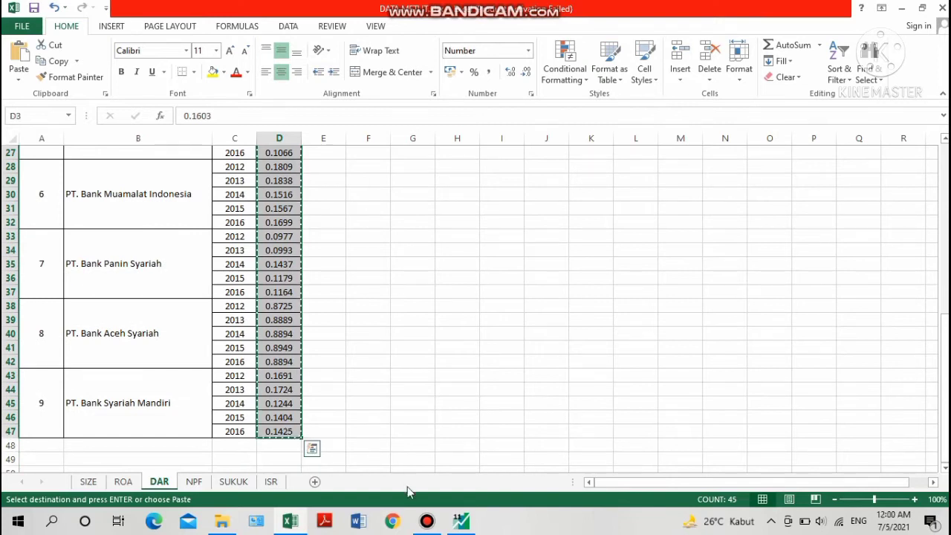
# Paste the copied values into the EViews DAR series starting at observation 1 - 12, and minimise its window.
pyautogui.moveTo(461, 519)
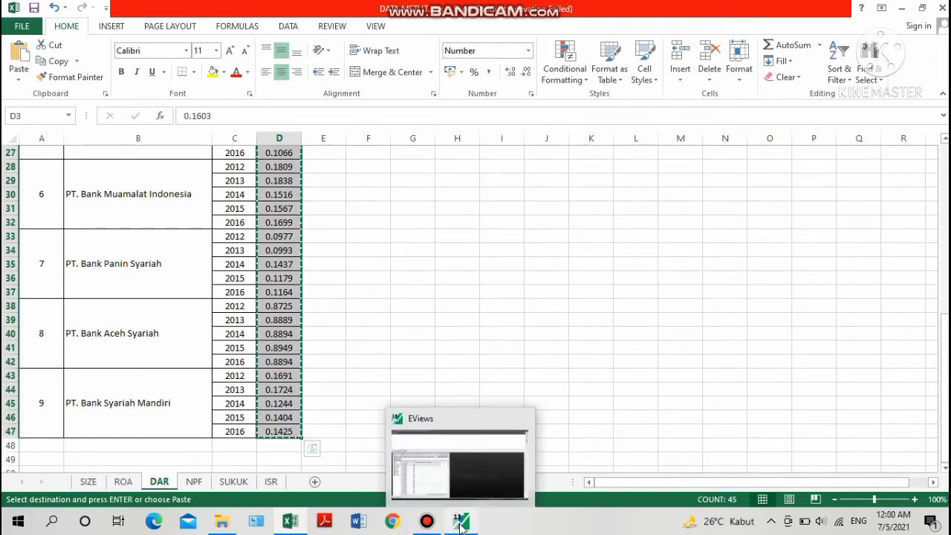
pyautogui.click(452, 481)
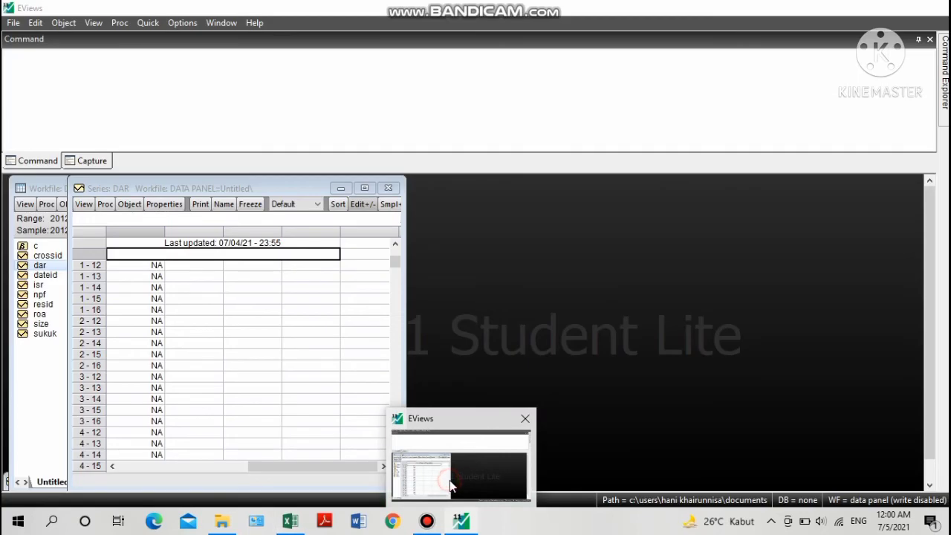
pyautogui.click(182, 276)
pyautogui.rightClick(159, 272)
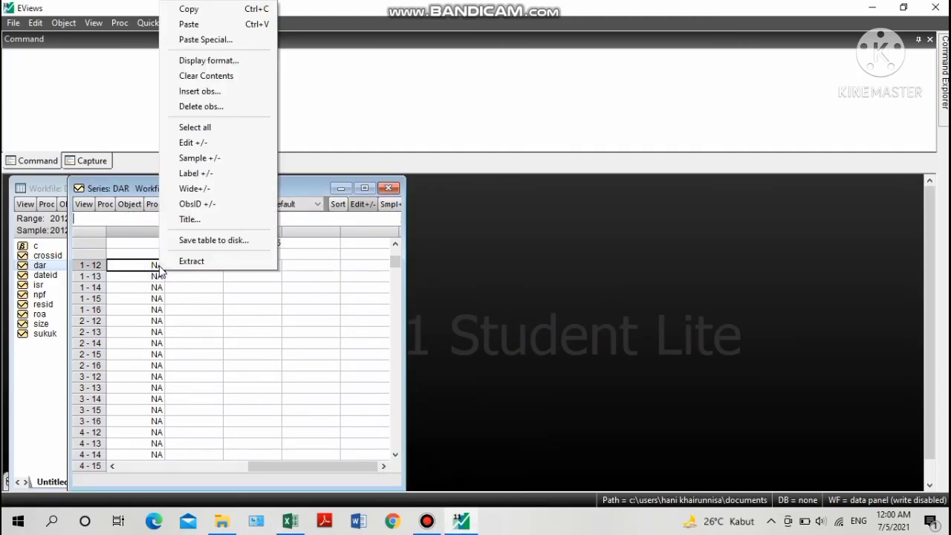
pyautogui.click(217, 24)
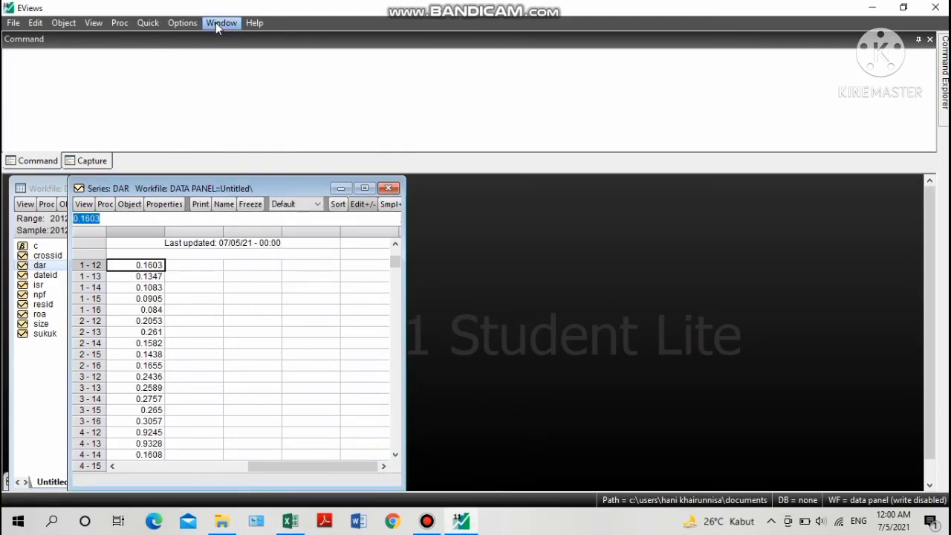
pyautogui.click(336, 190)
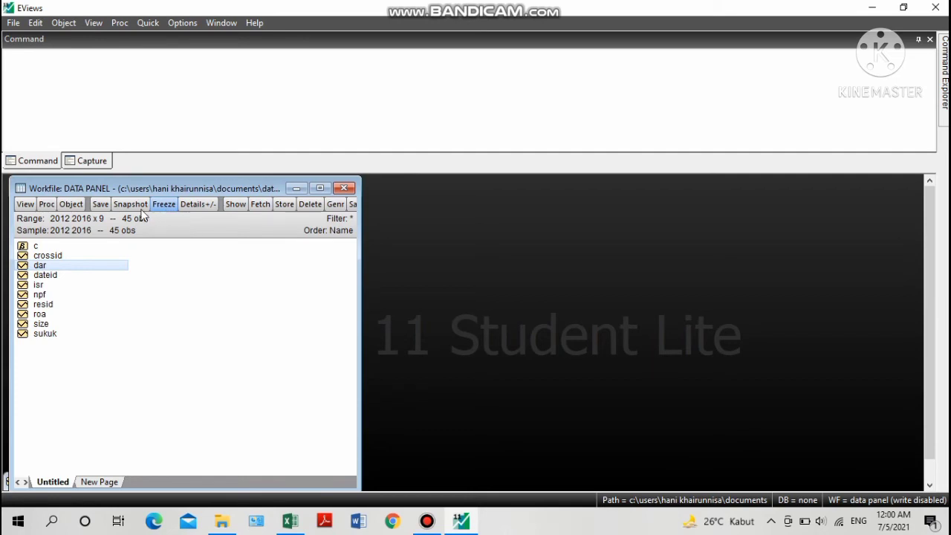
# Open the NPF series, turn on editing, and select its first observation, 1 - 12.
pyautogui.moveTo(290, 521)
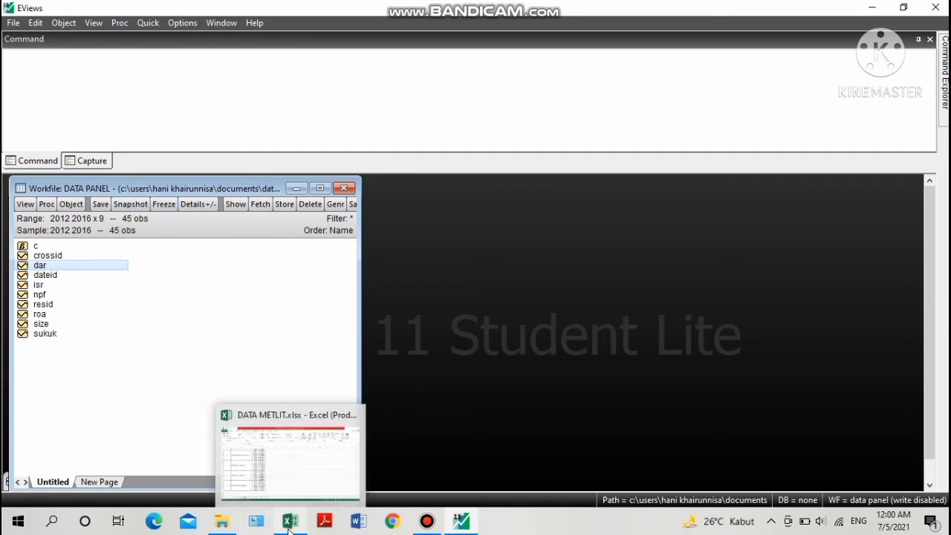
pyautogui.moveTo(294, 473)
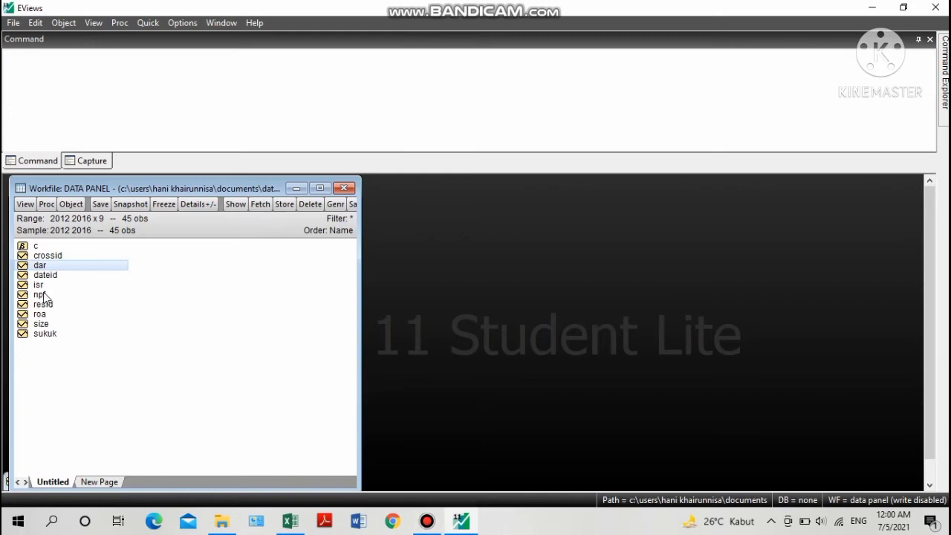
pyautogui.doubleClick(42, 296)
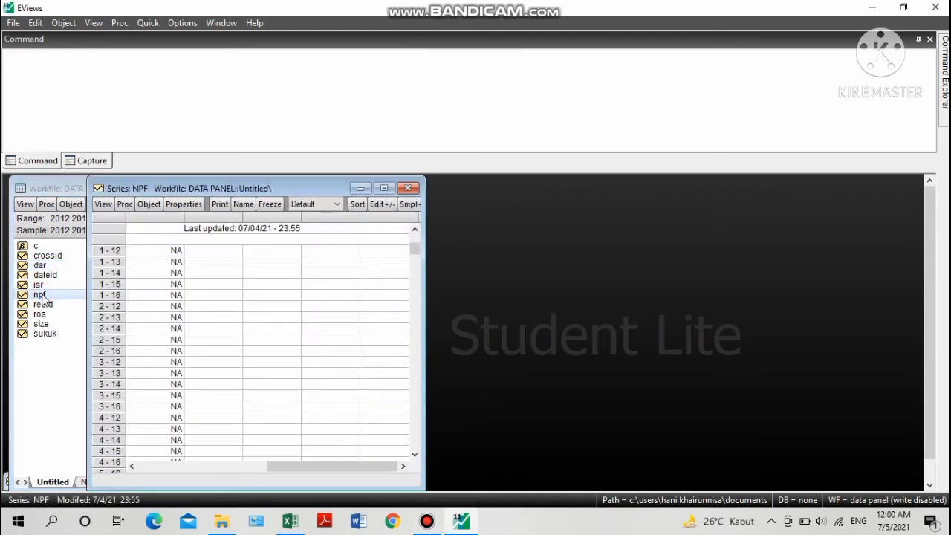
pyautogui.click(167, 237)
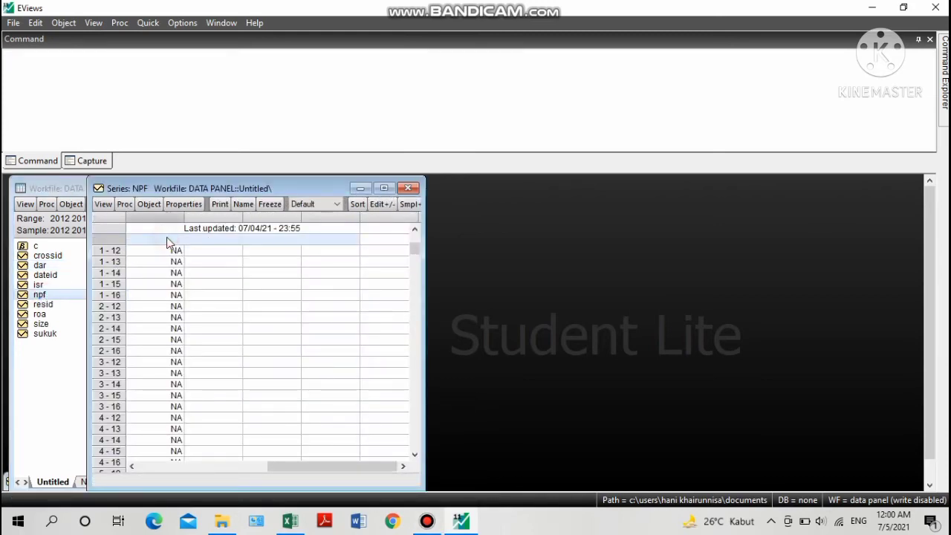
pyautogui.click(382, 205)
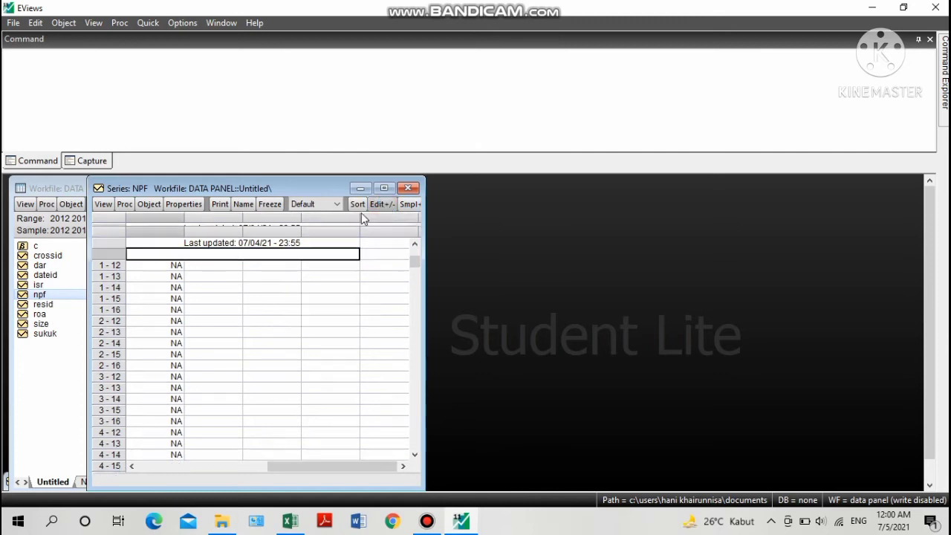
pyautogui.click(169, 266)
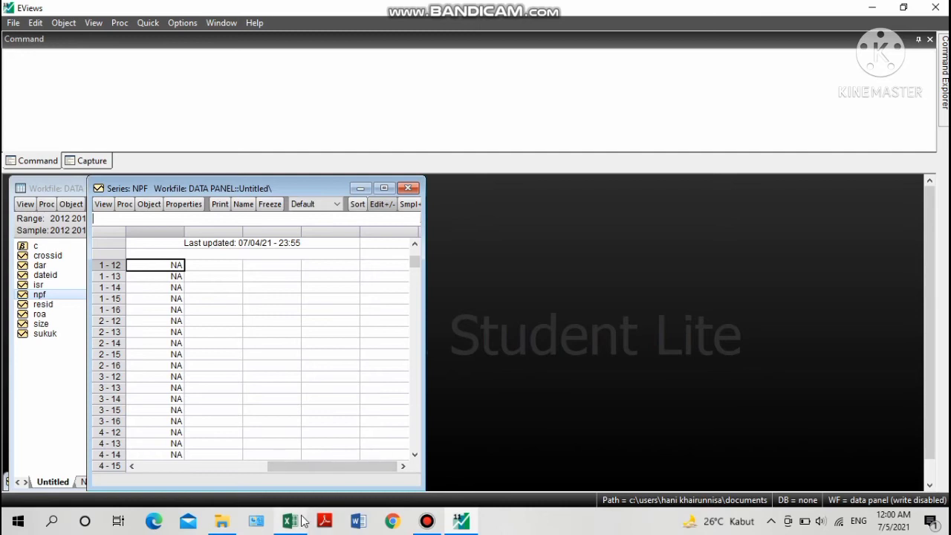
# Switch to Excel and copy the NPF values in D3:D47 of the NPF sheet.
pyautogui.moveTo(303, 523)
pyautogui.click(303, 455)
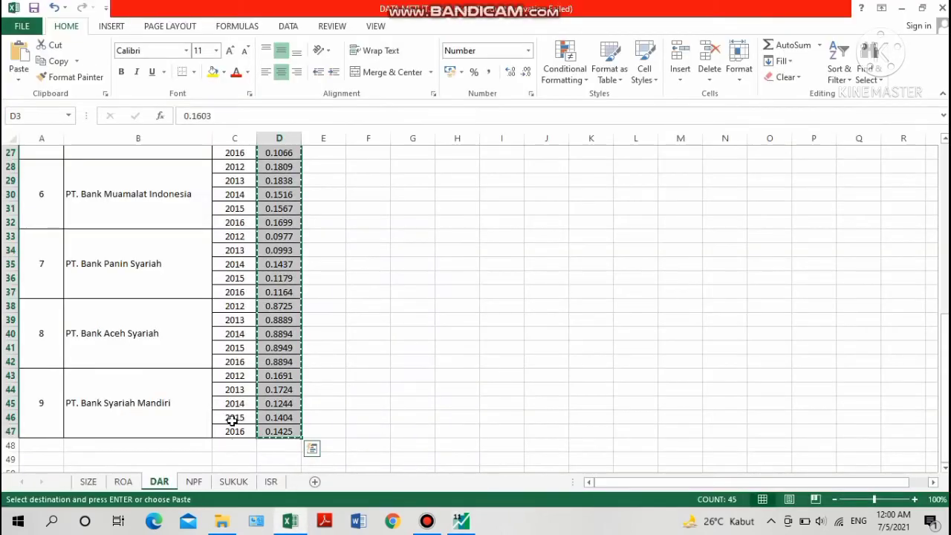
pyautogui.click(199, 481)
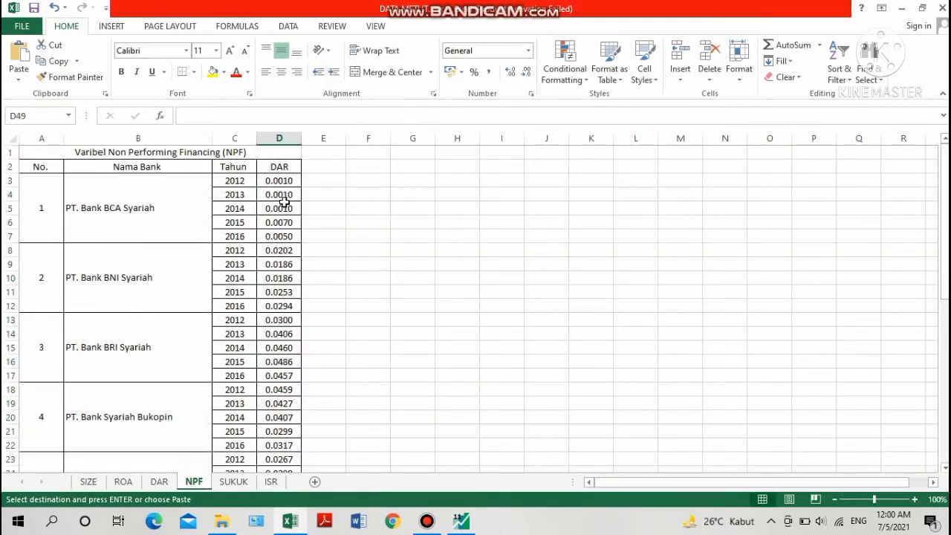
pyautogui.moveTo(284, 179); pyautogui.dragTo(278, 419)
pyautogui.hotkey('ctrl', 'v')
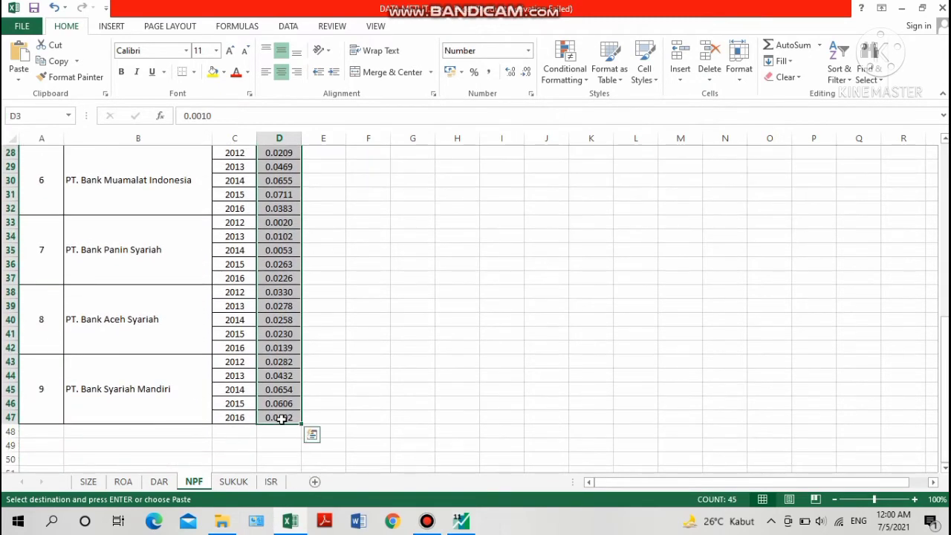
pyautogui.hotkey('ctrl', 'c')
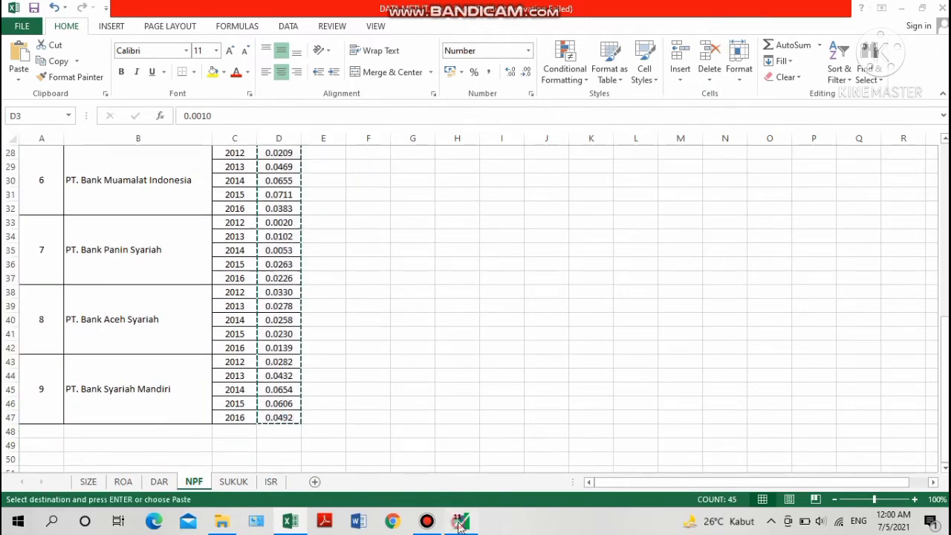
# Switch to EViews, paste the copied values into the NPF series starting at observation 1 - 12, and minimise its window.
pyautogui.click(461, 521)
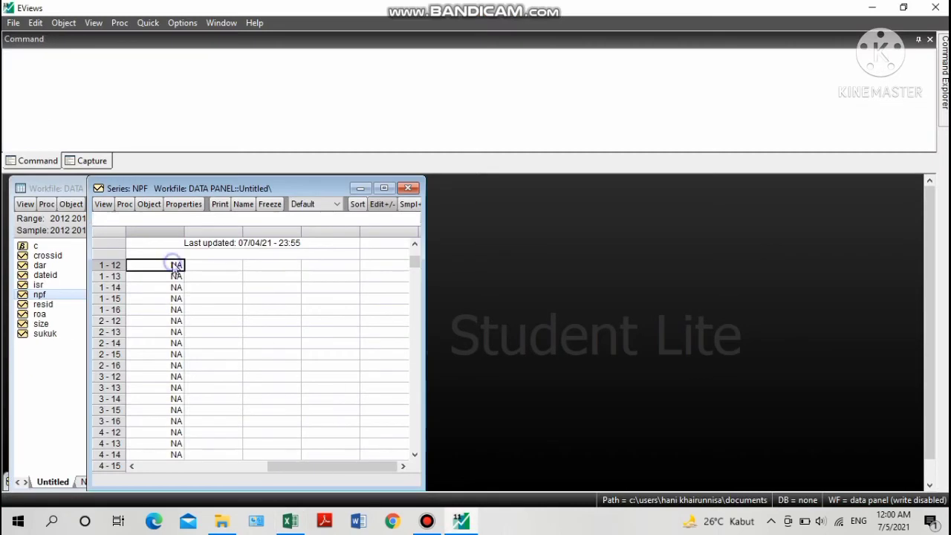
pyautogui.rightClick(172, 266)
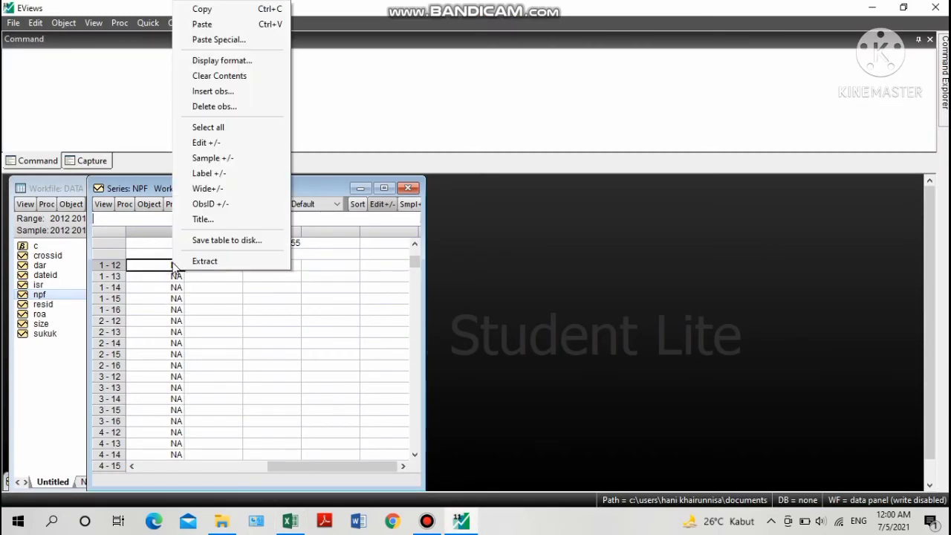
pyautogui.click(227, 26)
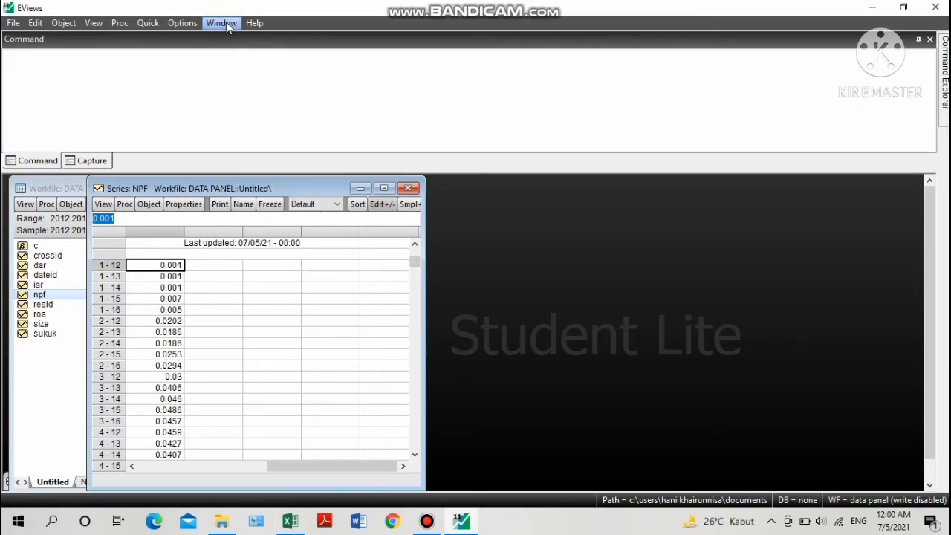
pyautogui.click(361, 188)
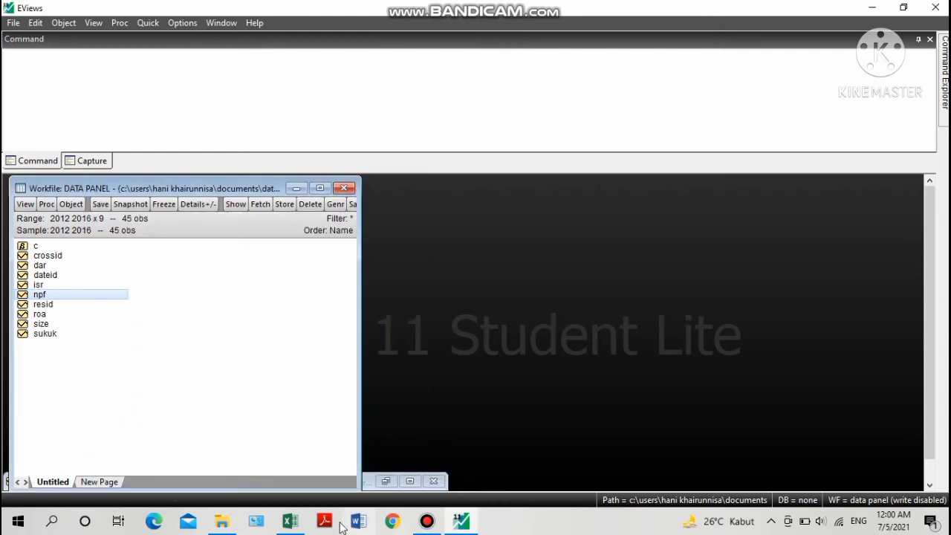
pyautogui.moveTo(301, 523)
pyautogui.click(327, 474)
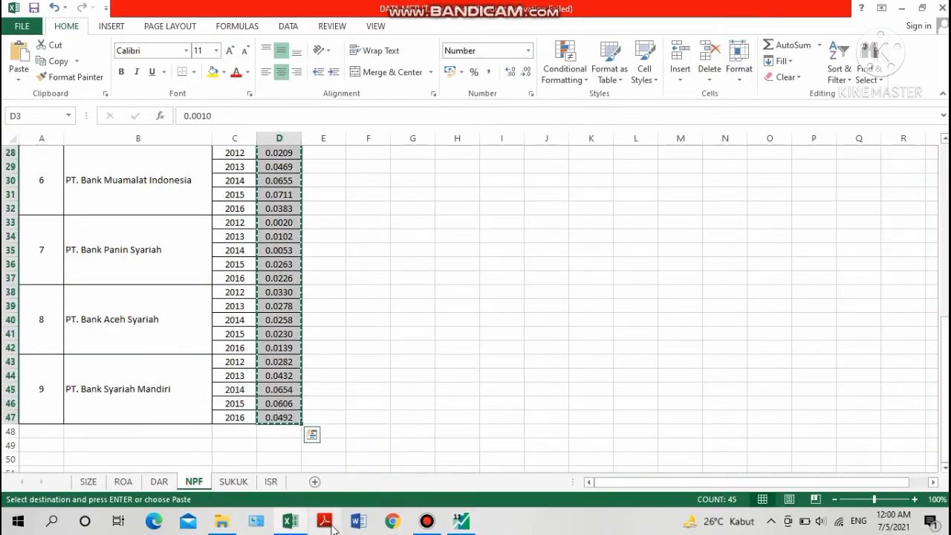
pyautogui.click(455, 524)
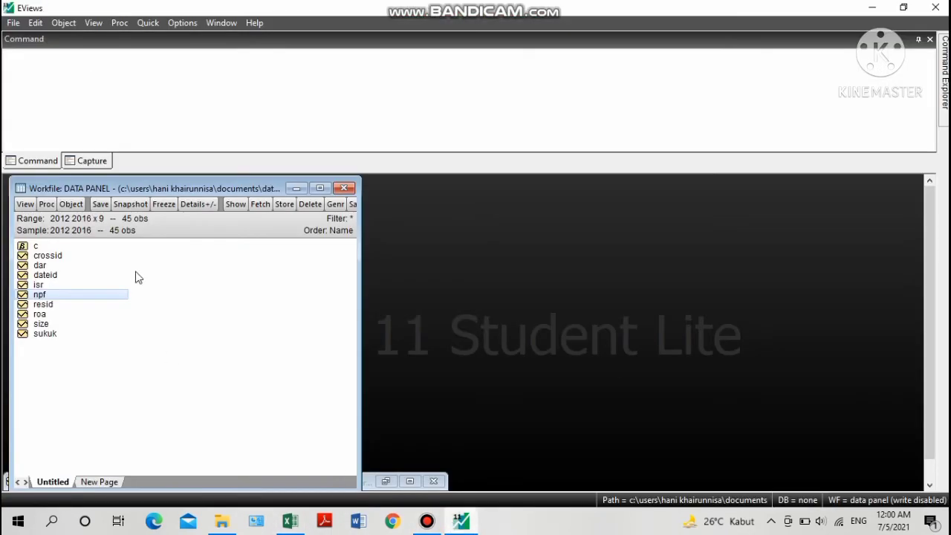
# Open the SUKUK series, turn on editing, and select its first observation, 1 - 12.
pyautogui.click(37, 333)
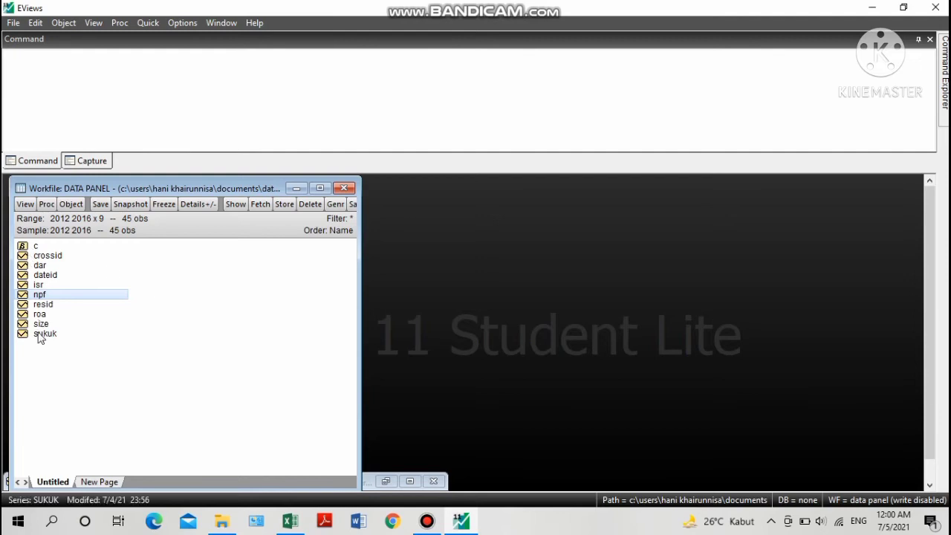
pyautogui.doubleClick(37, 333)
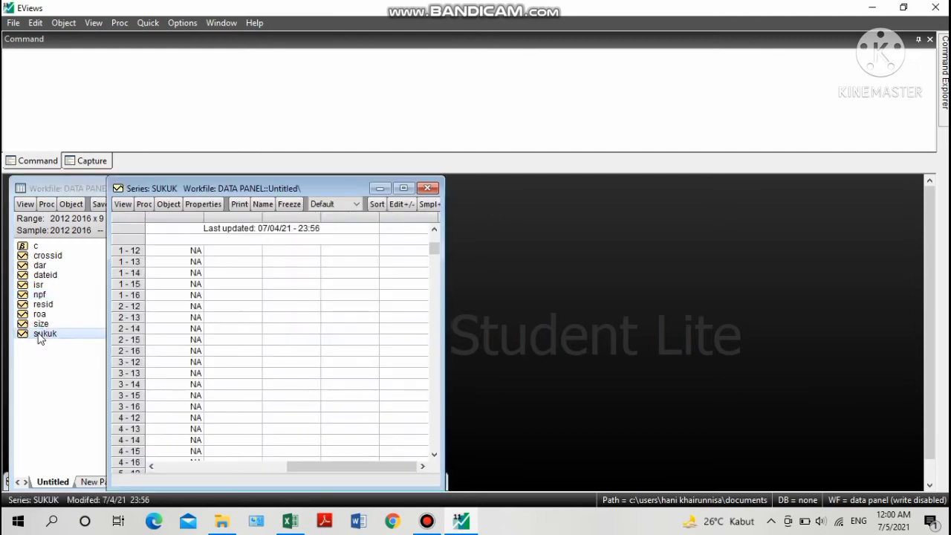
pyautogui.click(171, 238)
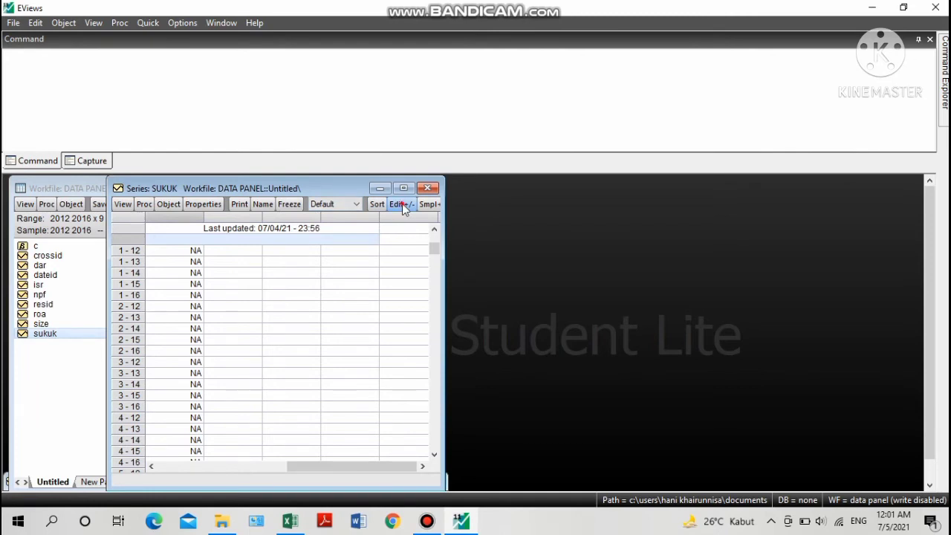
pyautogui.click(404, 205)
pyautogui.click(169, 266)
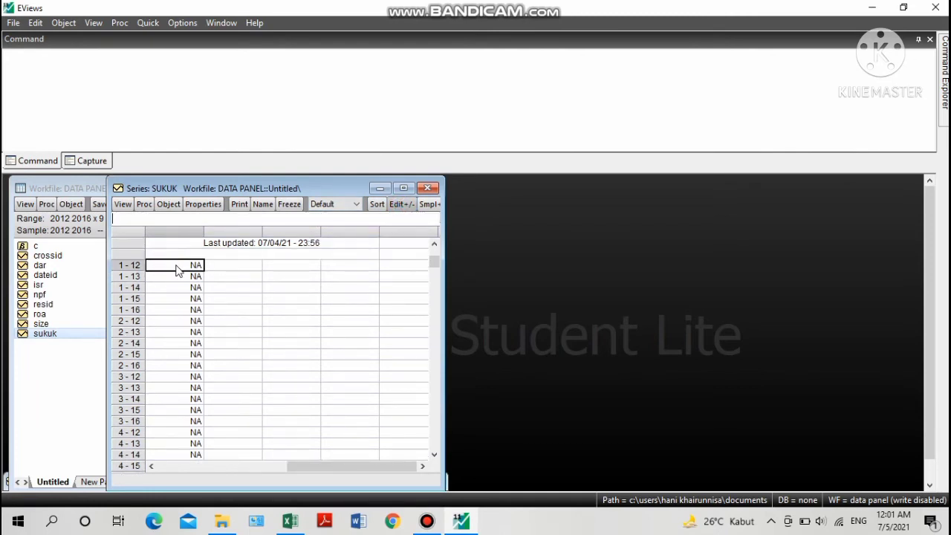
# Switch to Excel and copy the SUKUK values in D3:D47 of the SUKUK sheet.
pyautogui.click(461, 522)
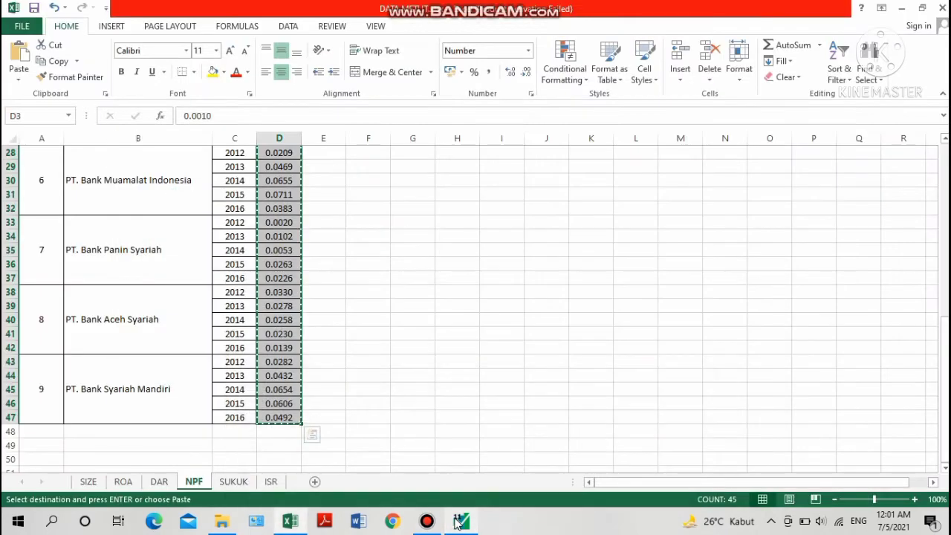
pyautogui.click(238, 482)
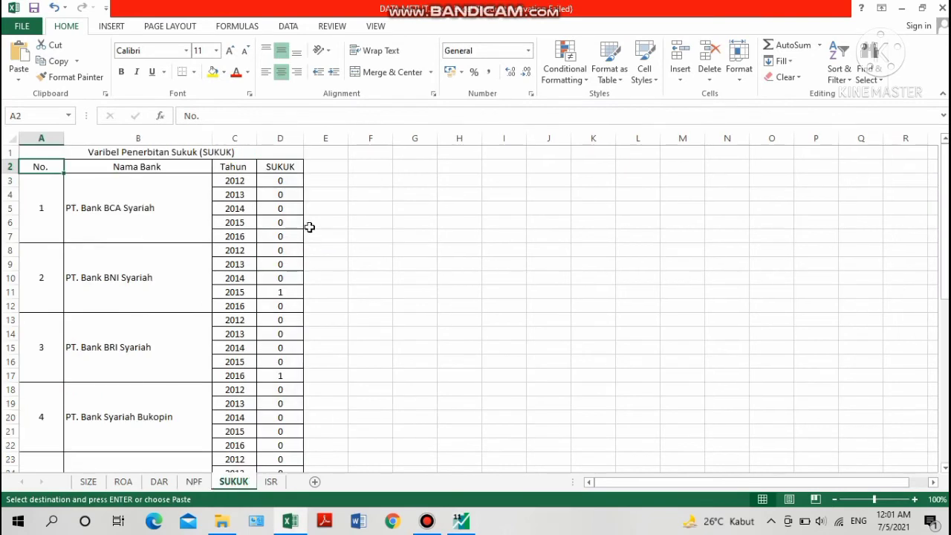
pyautogui.moveTo(295, 182); pyautogui.dragTo(293, 440)
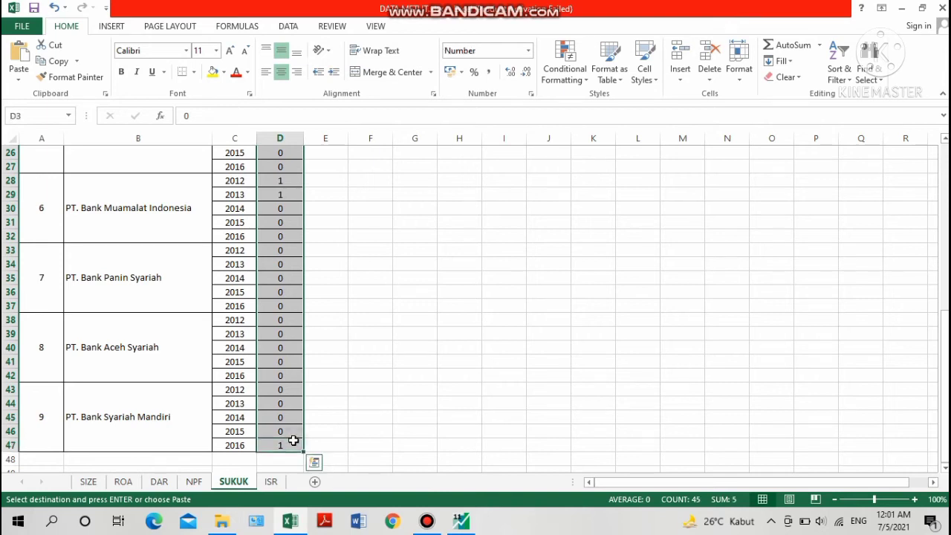
pyautogui.rightClick(293, 441)
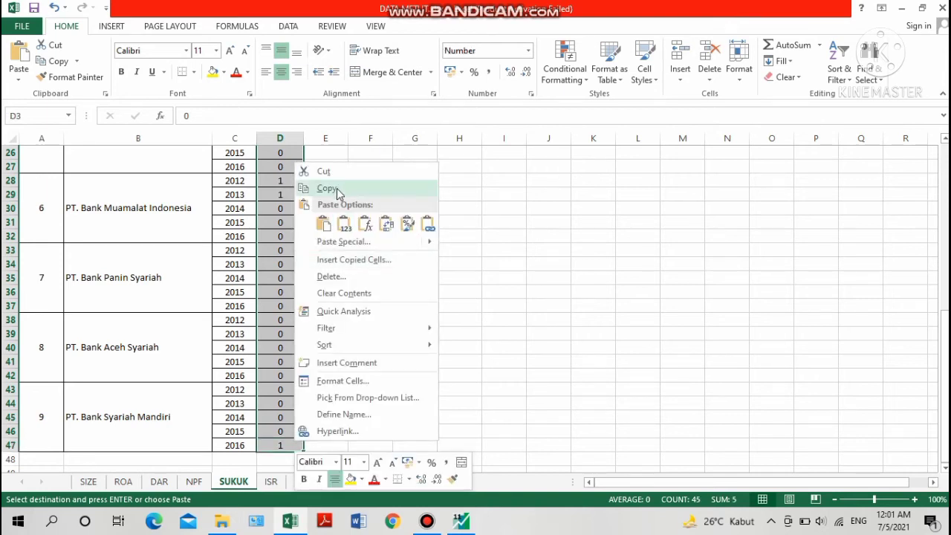
pyautogui.click(337, 188)
pyautogui.scroll(8, 391, 339)
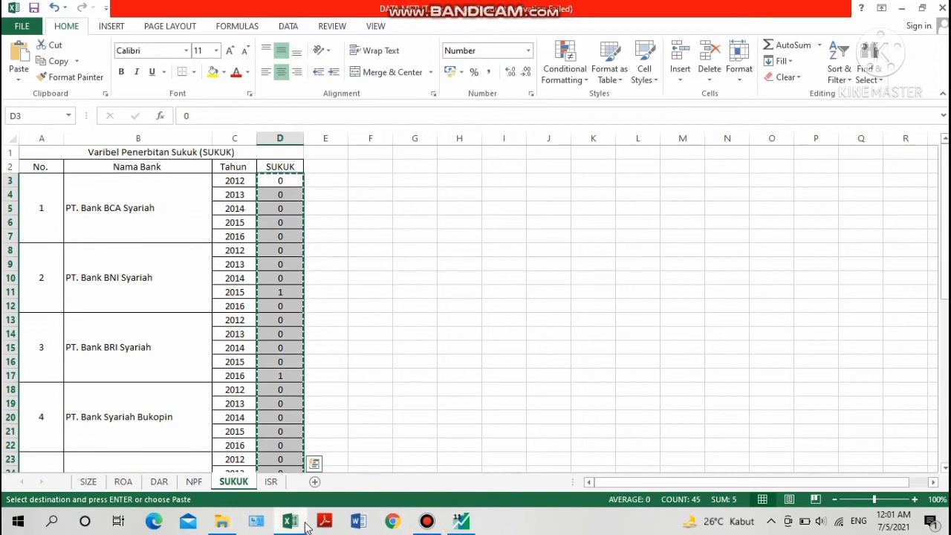
# Switch to EViews, paste the copied values into the SUKUK series starting at observation 1 - 12, and minimise its window.
pyautogui.moveTo(457, 530)
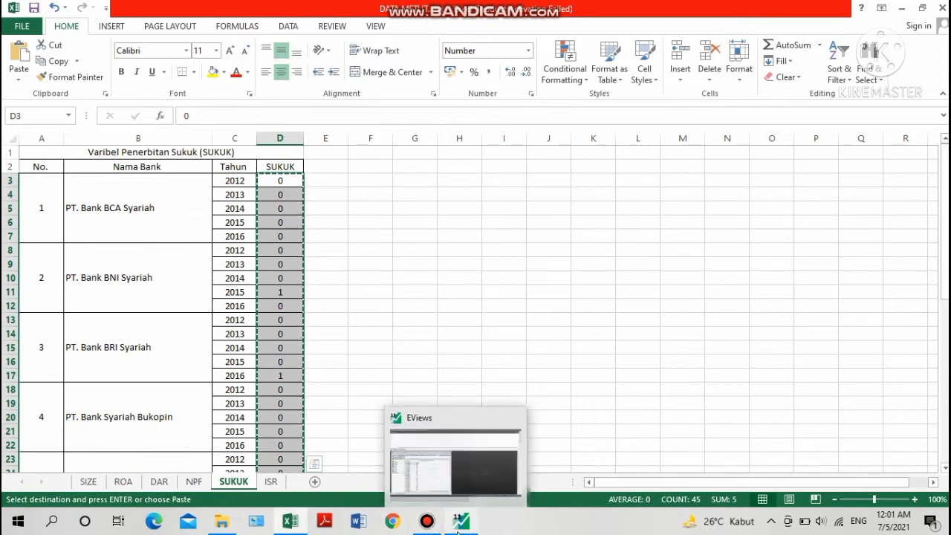
pyautogui.click(446, 480)
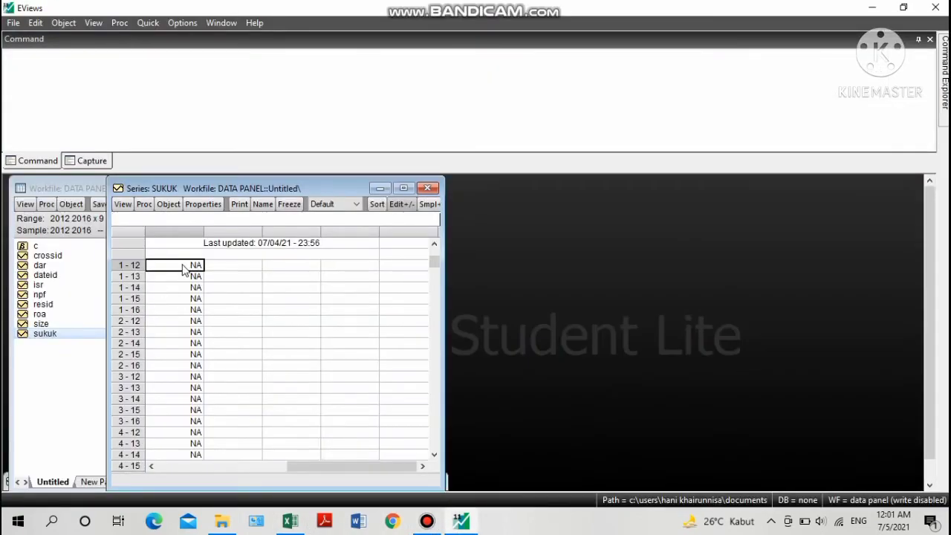
pyautogui.rightClick(184, 269)
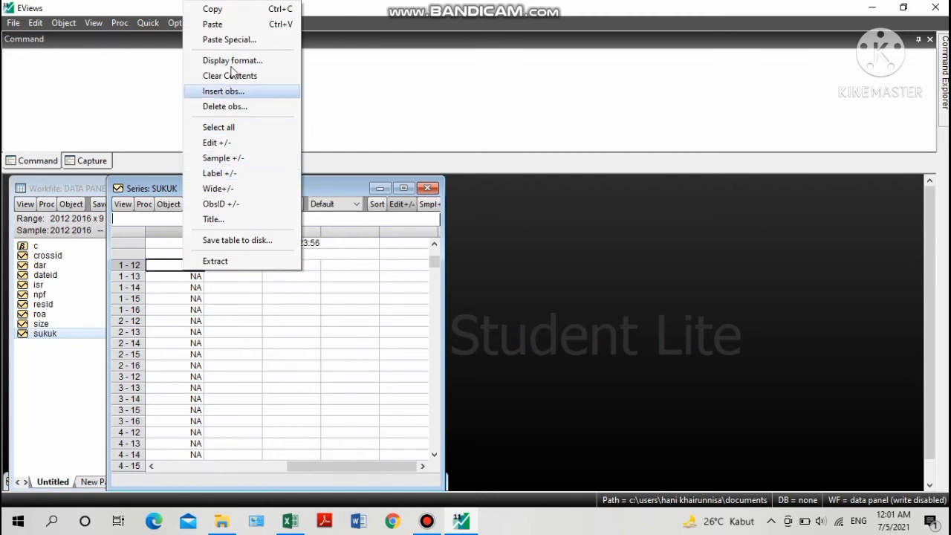
pyautogui.click(237, 23)
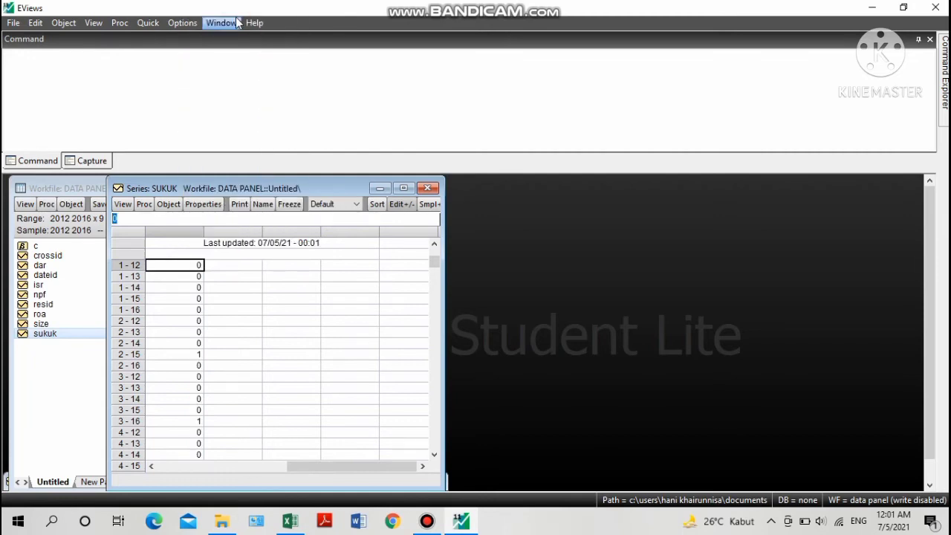
pyautogui.click(380, 188)
# Open the ISR series in EViews, and copy the ISR values in D3:D47 of the ISR sheet in Excel.
pyautogui.click(33, 285)
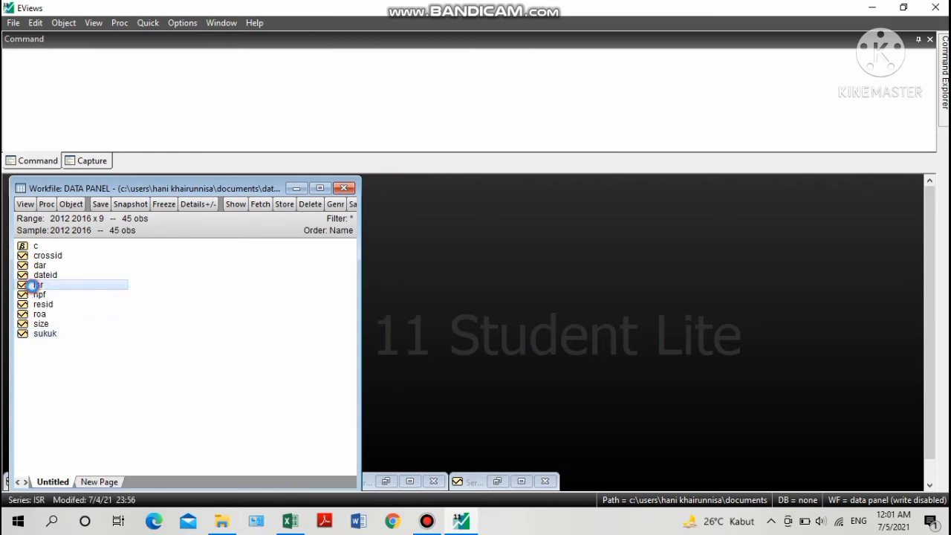
pyautogui.doubleClick(33, 285)
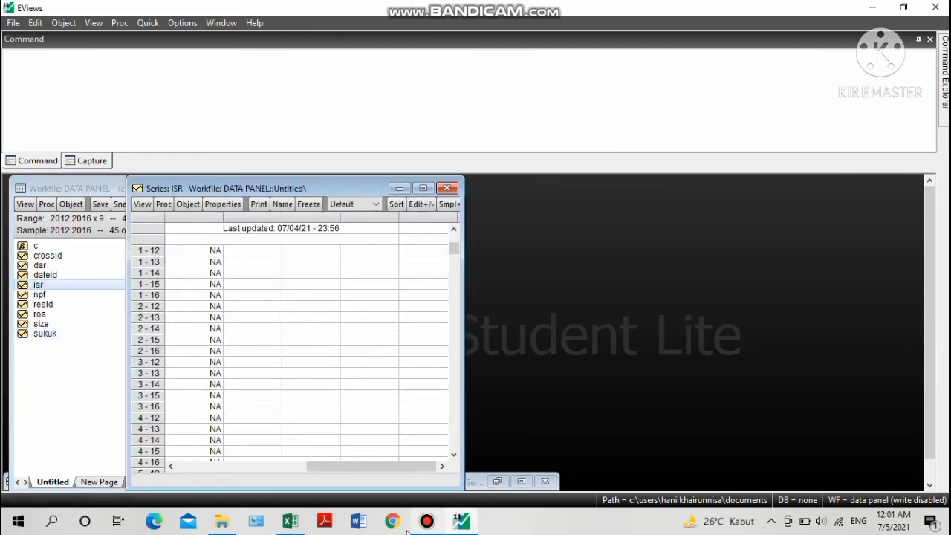
pyautogui.click(290, 521)
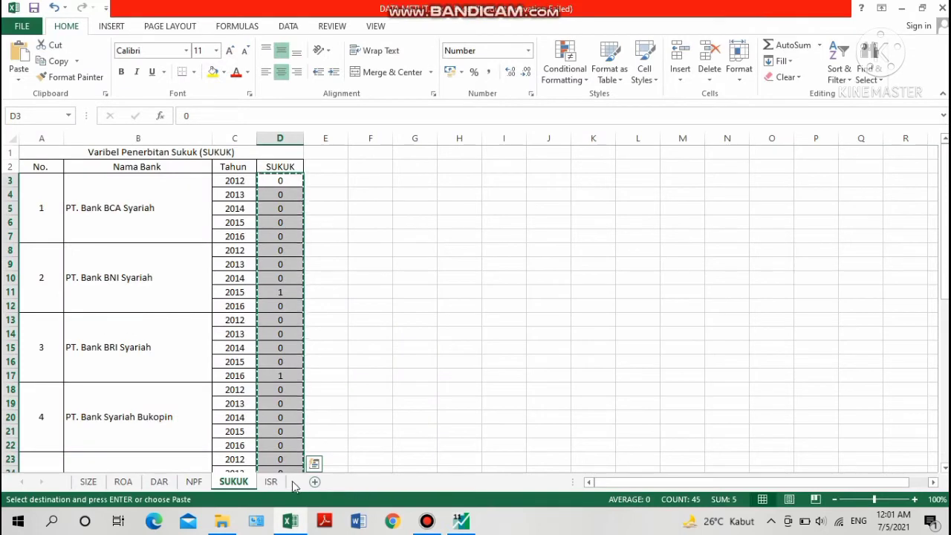
pyautogui.click(272, 482)
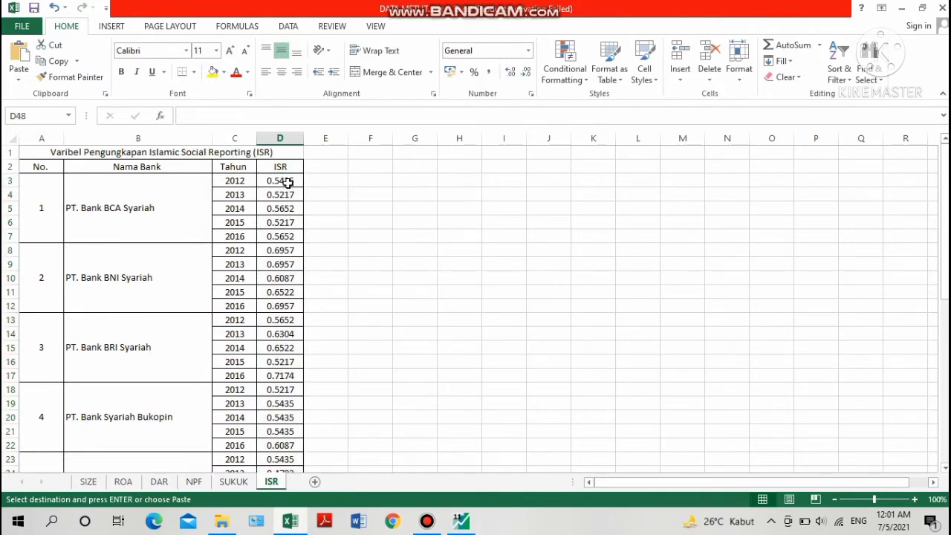
pyautogui.moveTo(287, 183); pyautogui.dragTo(281, 447)
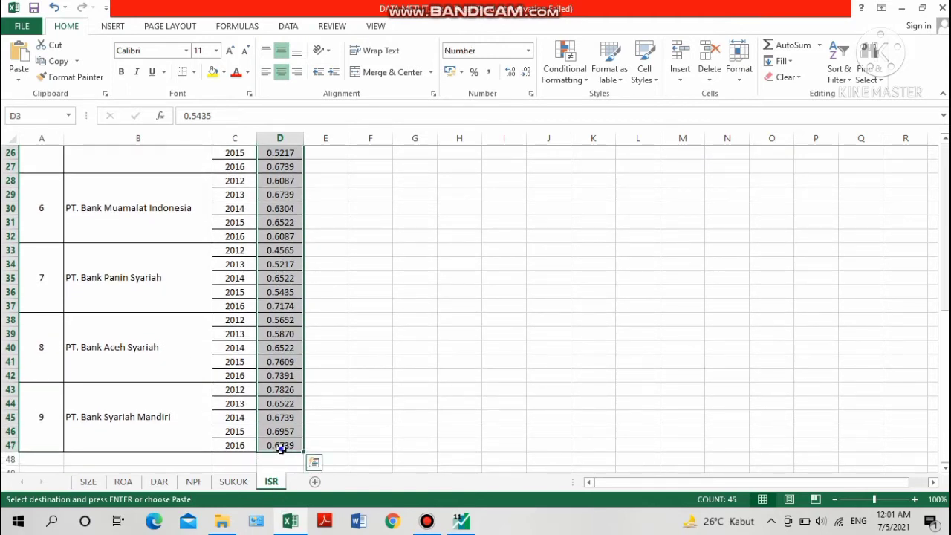
pyautogui.rightClick(281, 447)
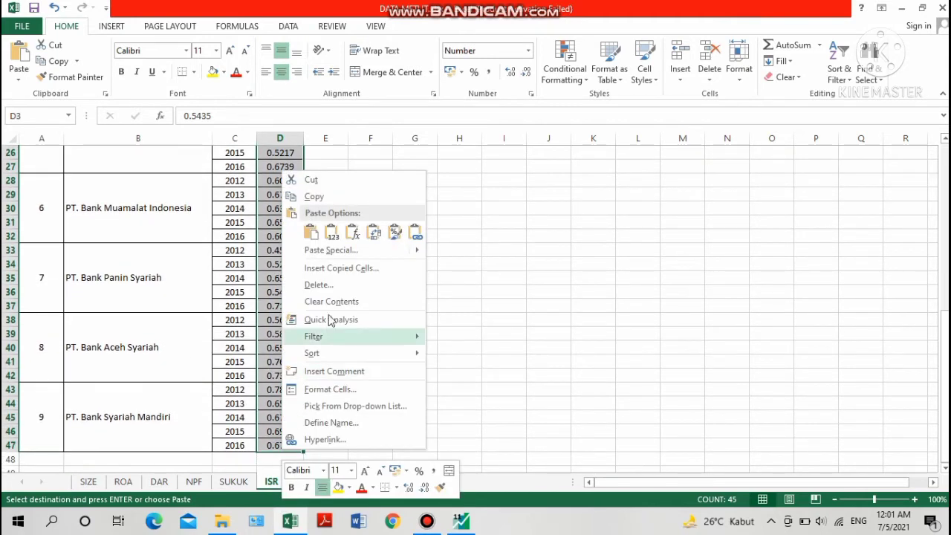
pyautogui.click(334, 197)
pyautogui.scroll(8, 329, 195)
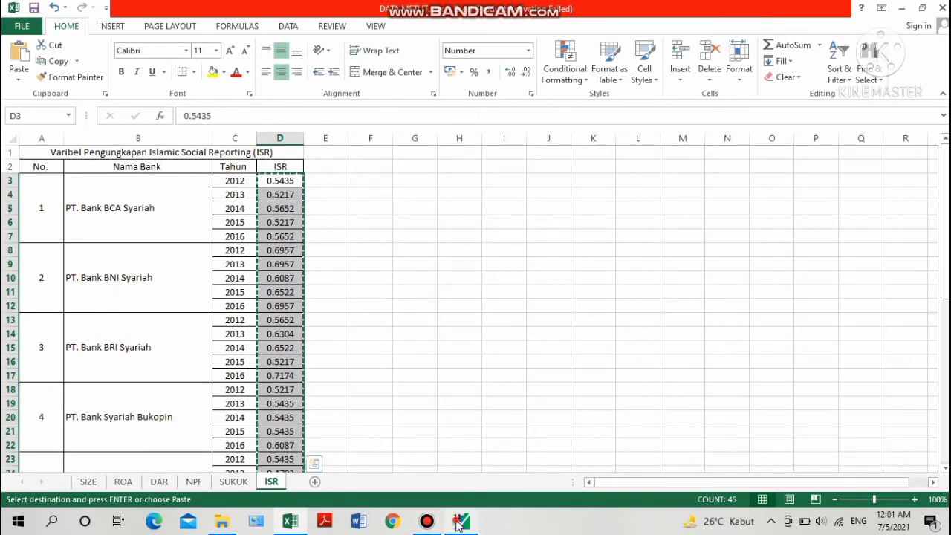
# Switch to EViews, paste the values into the ISR series from observation 1 - 12, accepting edit mode, and minimise its window.
pyautogui.click(459, 523)
pyautogui.moveTo(214, 251); pyautogui.dragTo(215, 260)
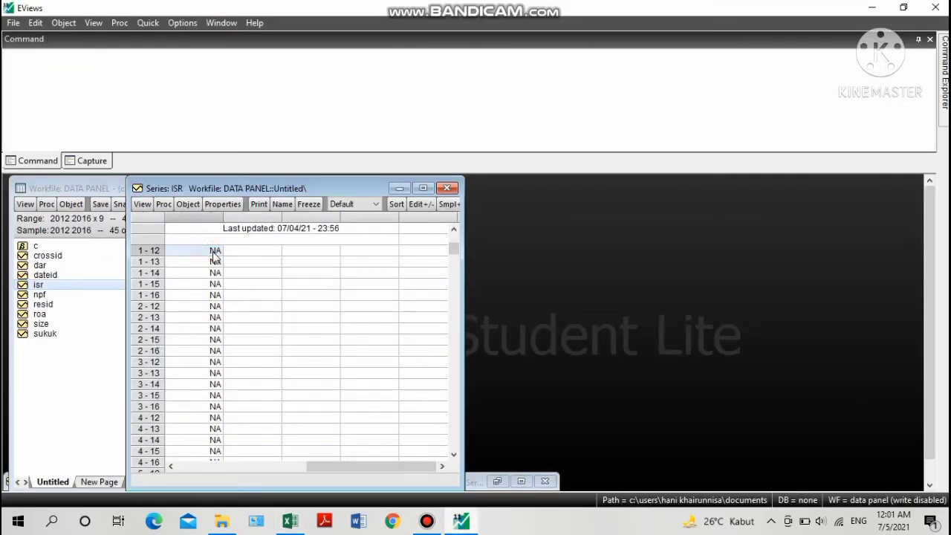
pyautogui.rightClick(215, 252)
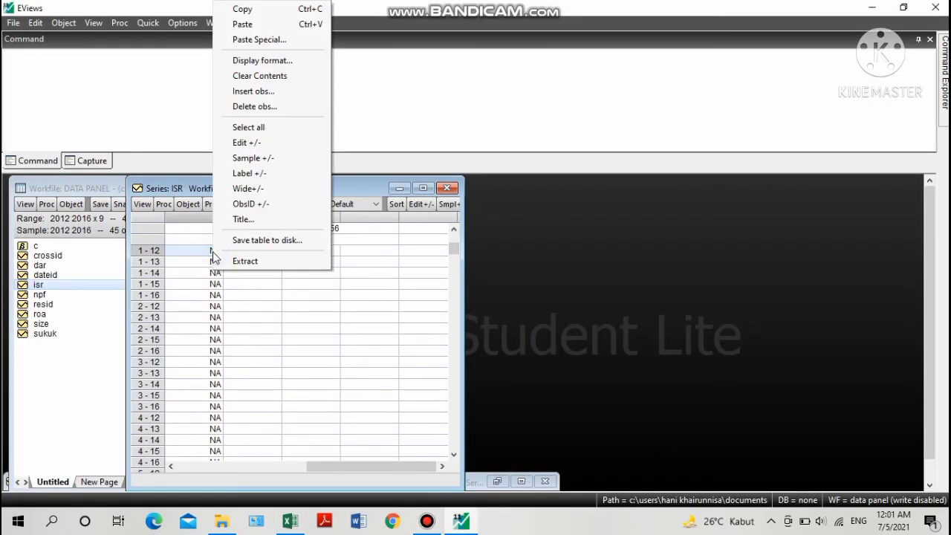
pyautogui.click(270, 24)
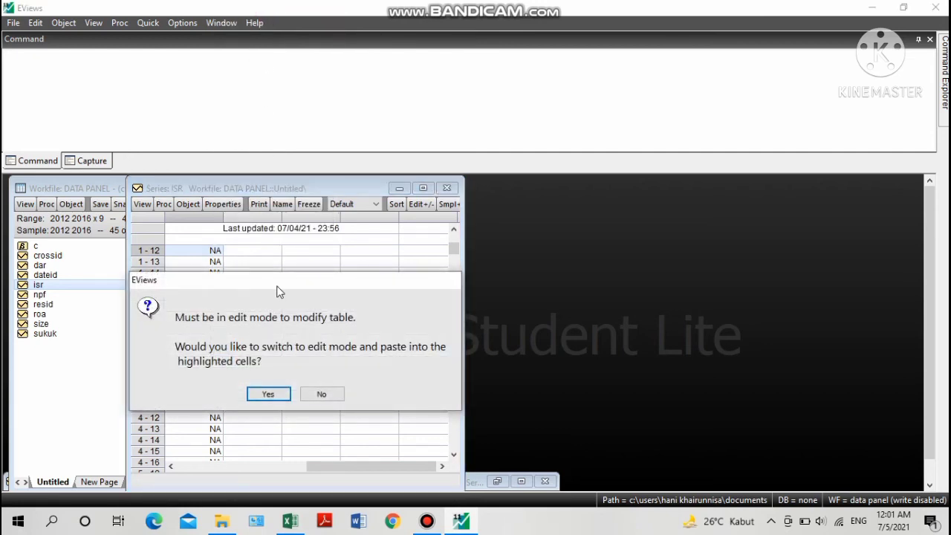
pyautogui.click(268, 393)
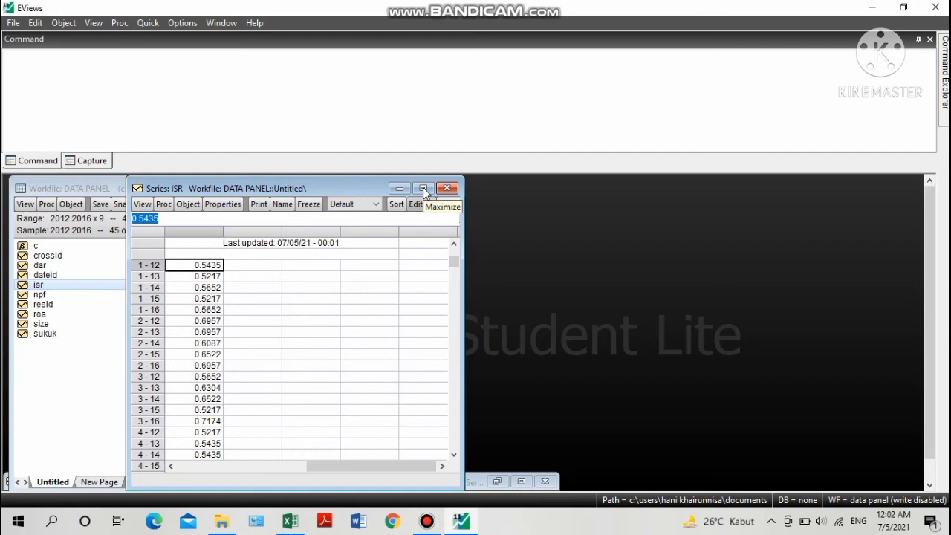
pyautogui.click(399, 189)
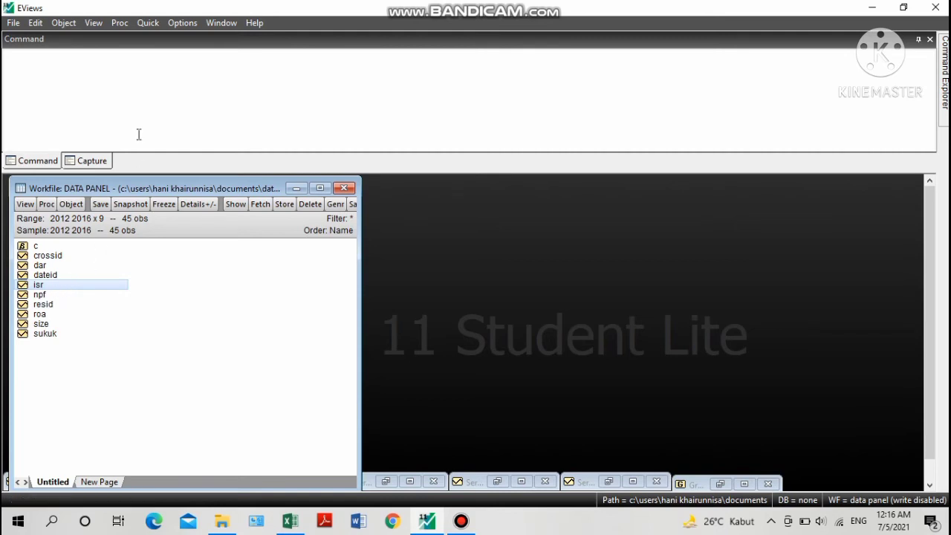
# Compute common-sample descriptive statistics for isr, size, roa, dar, npf and sukuk, deleting the old untitled group, and maximise the result window.
pyautogui.click(148, 23)
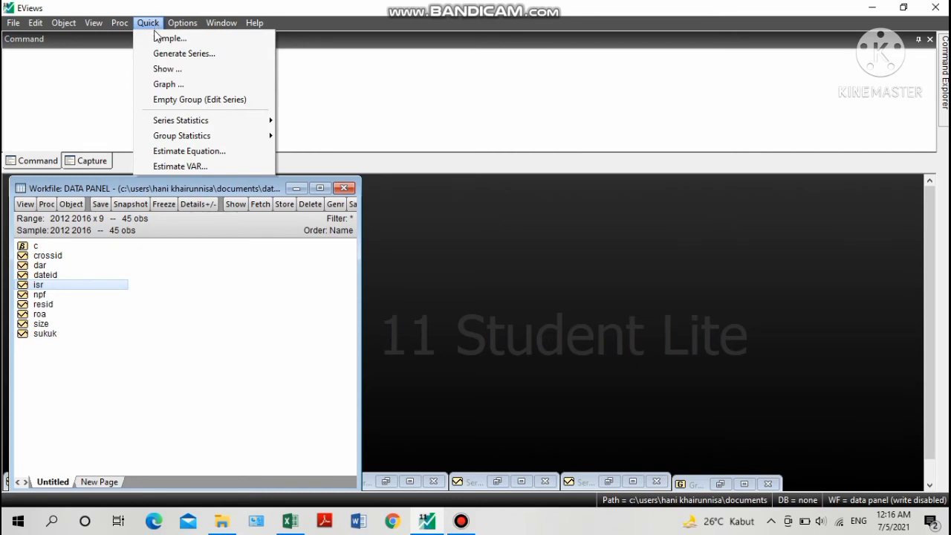
pyautogui.moveTo(165, 136)
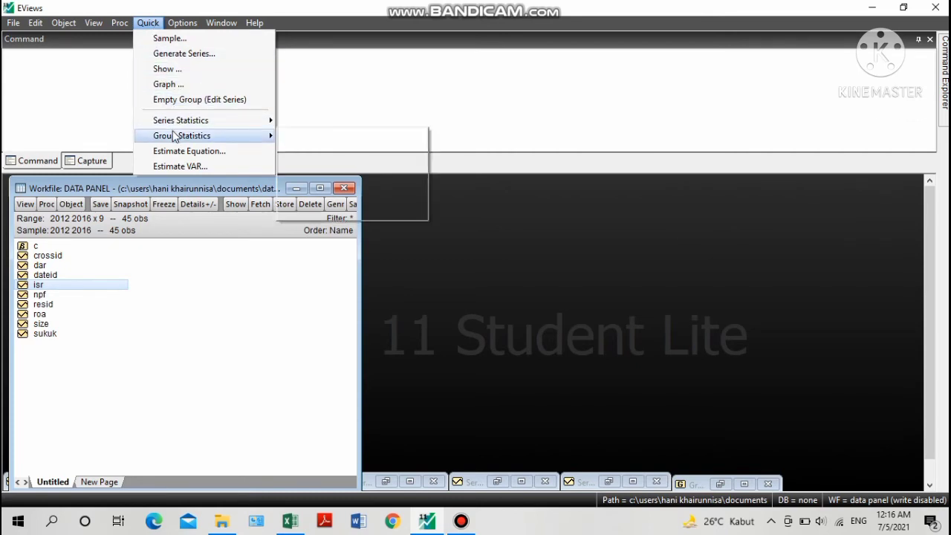
pyautogui.moveTo(305, 140)
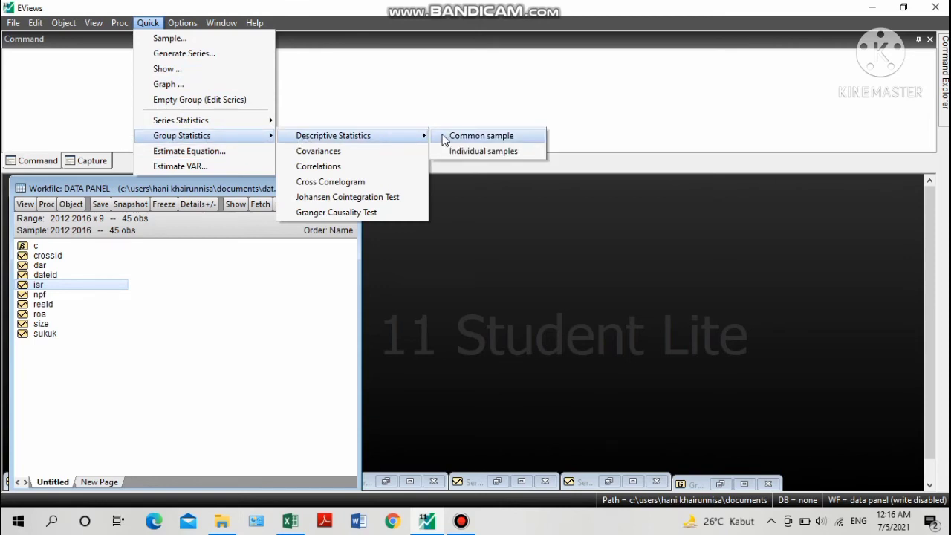
pyautogui.click(444, 137)
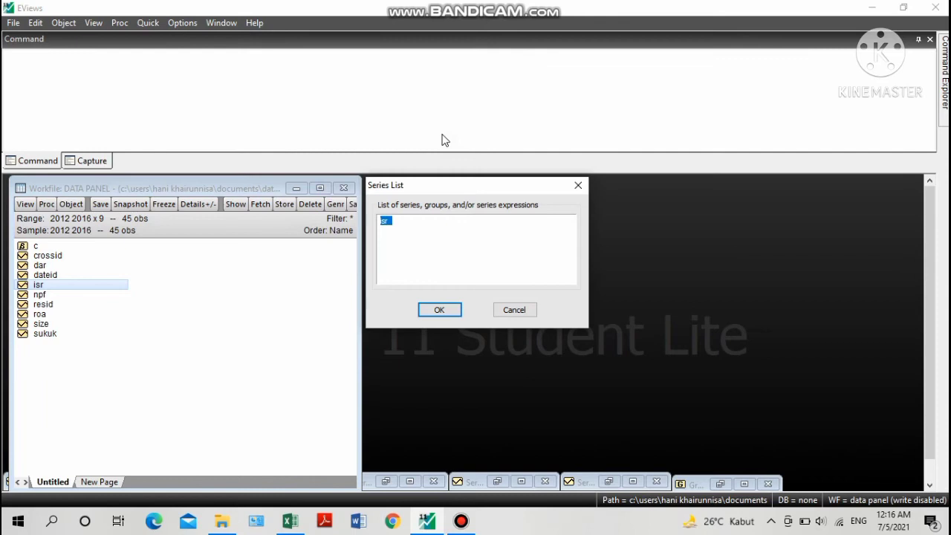
pyautogui.click(402, 227)
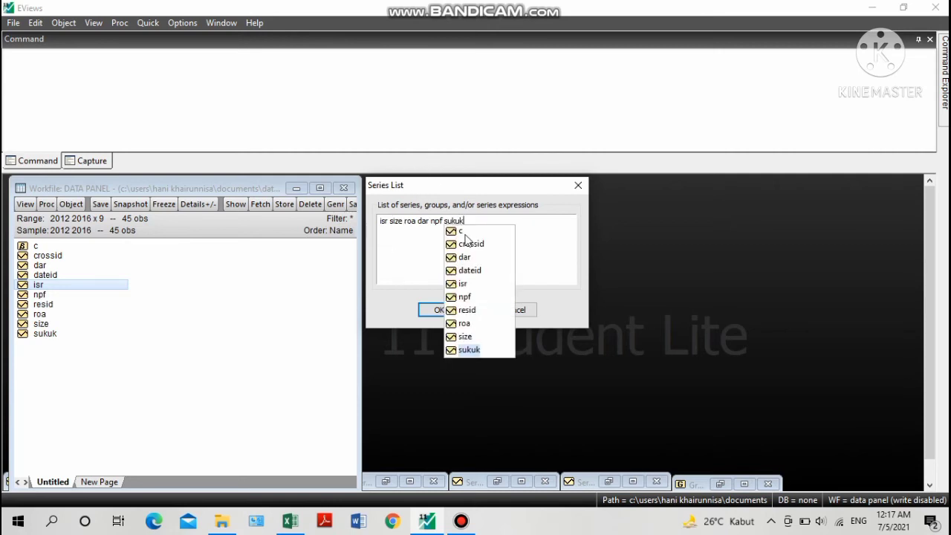
pyautogui.click(487, 221)
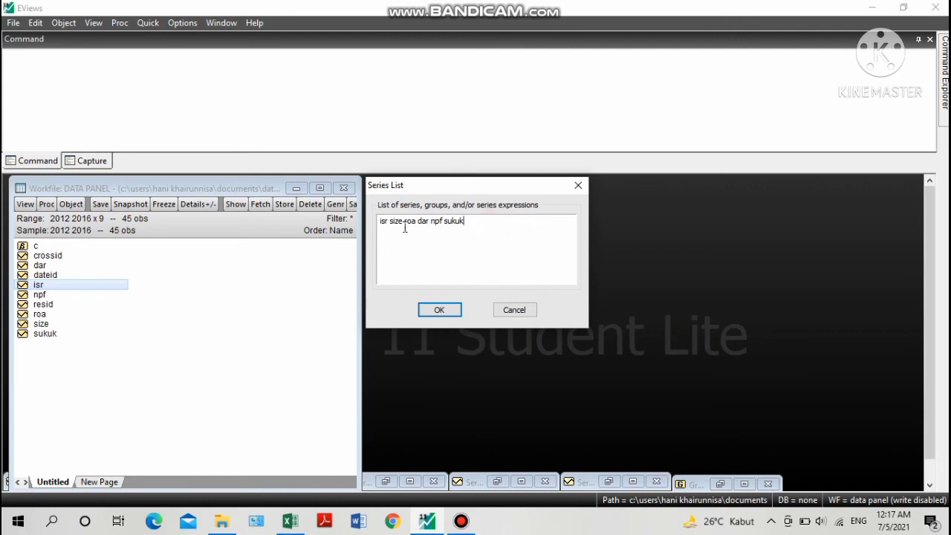
pyautogui.click(442, 310)
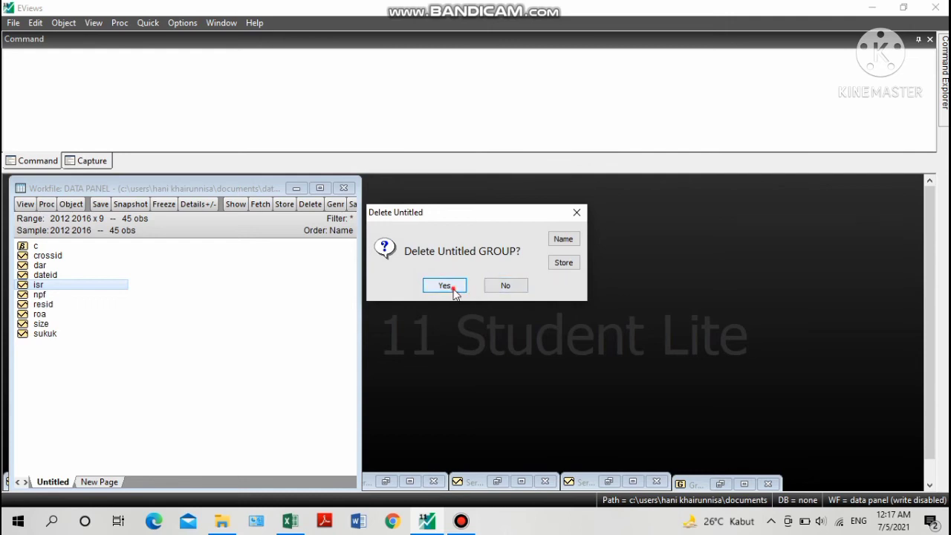
pyautogui.click(453, 288)
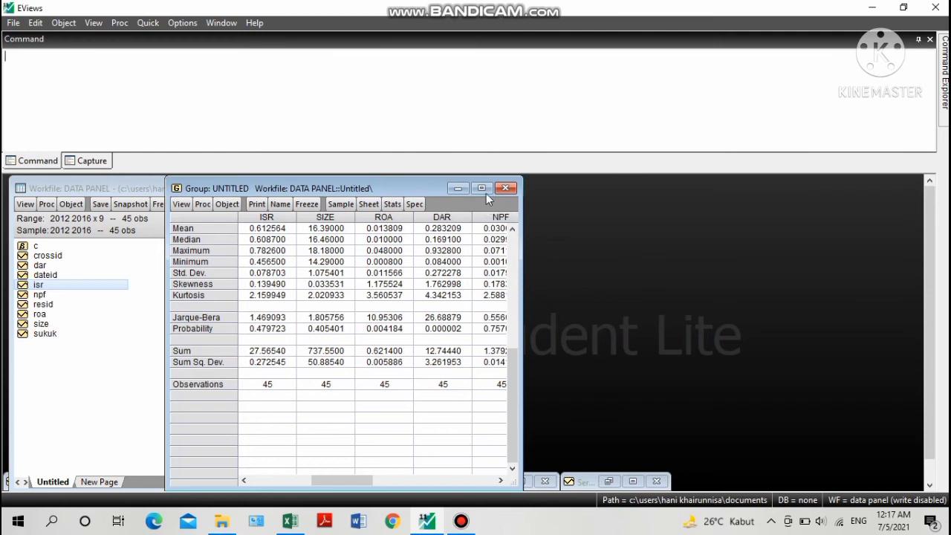
pyautogui.click(485, 188)
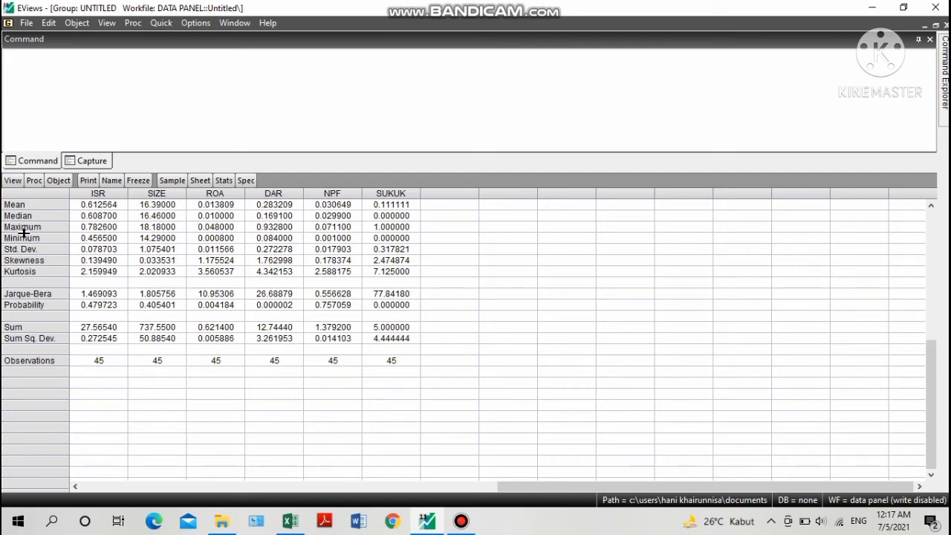
# Examine the Jarque-Bera, Probability, Sum, Mean, Median, Maximum, Minimum and Std. Dev. rows of the descriptive statistics.
pyautogui.click(25, 295)
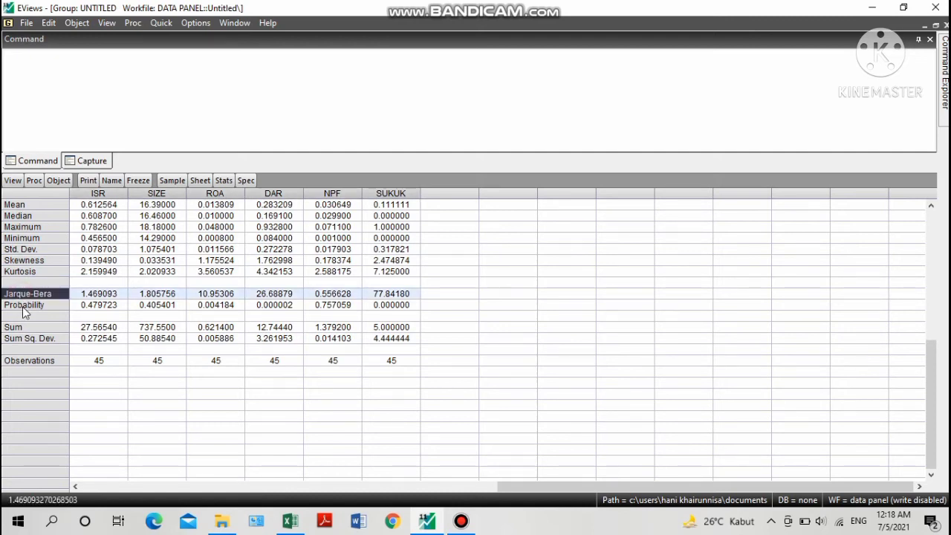
pyautogui.click(23, 307)
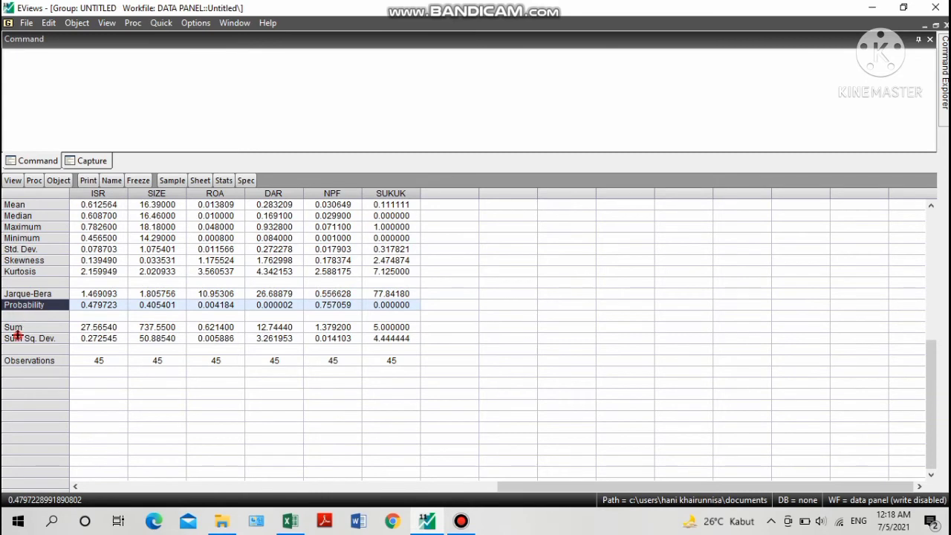
pyautogui.click(15, 329)
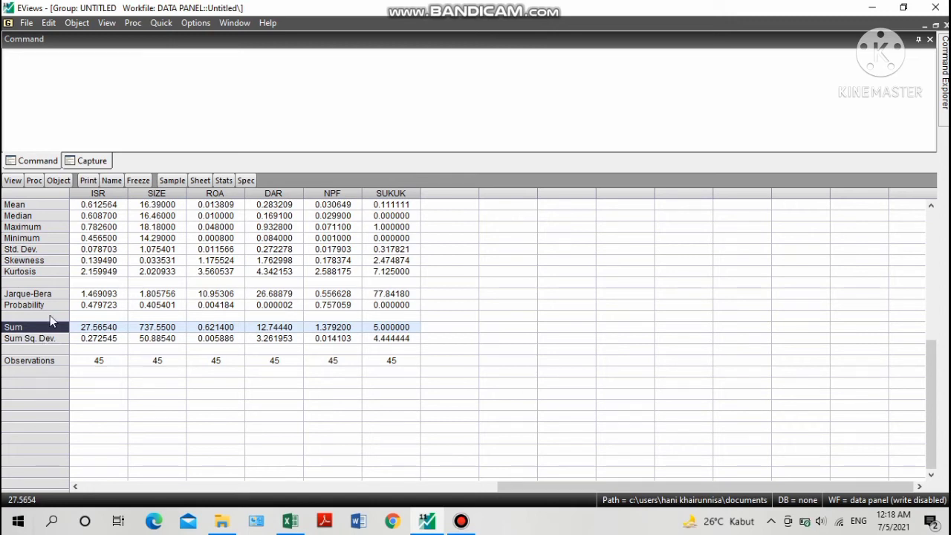
pyautogui.click(27, 211)
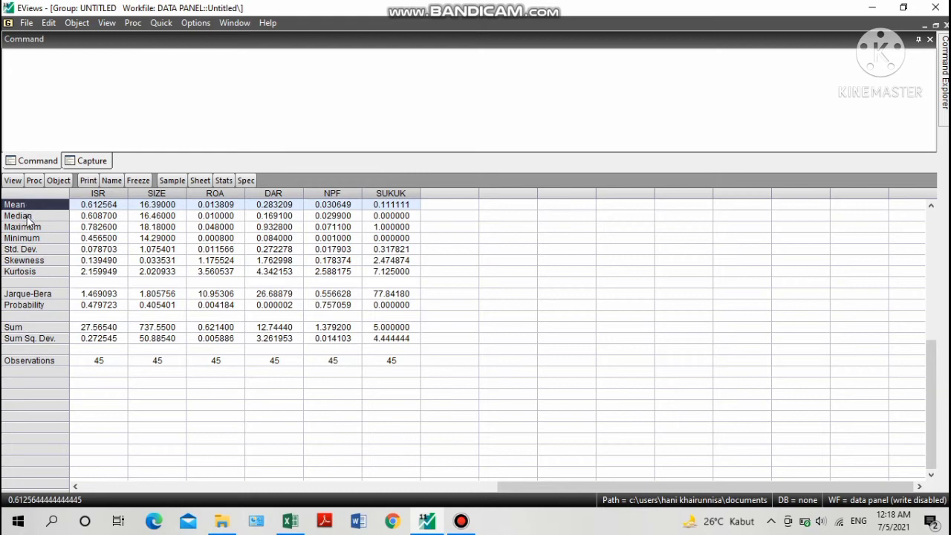
pyautogui.click(29, 218)
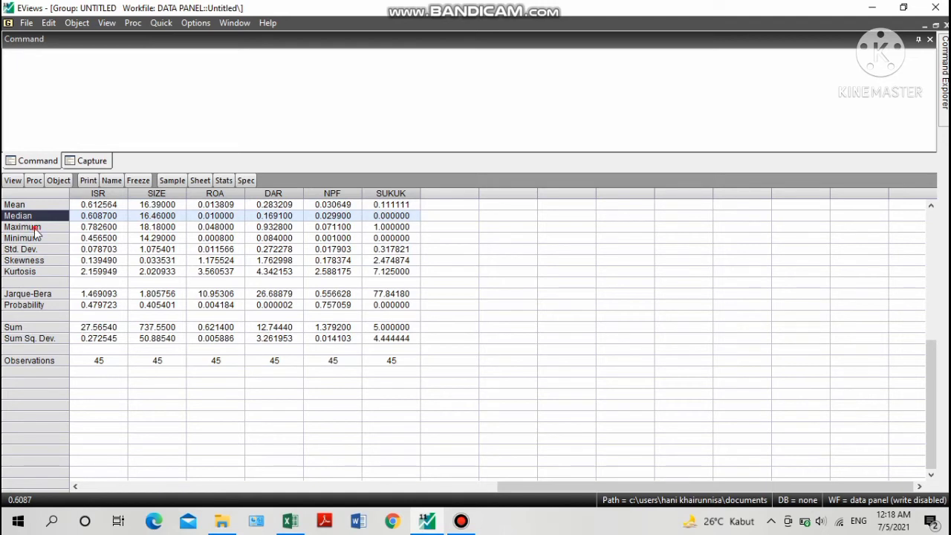
pyautogui.click(34, 230)
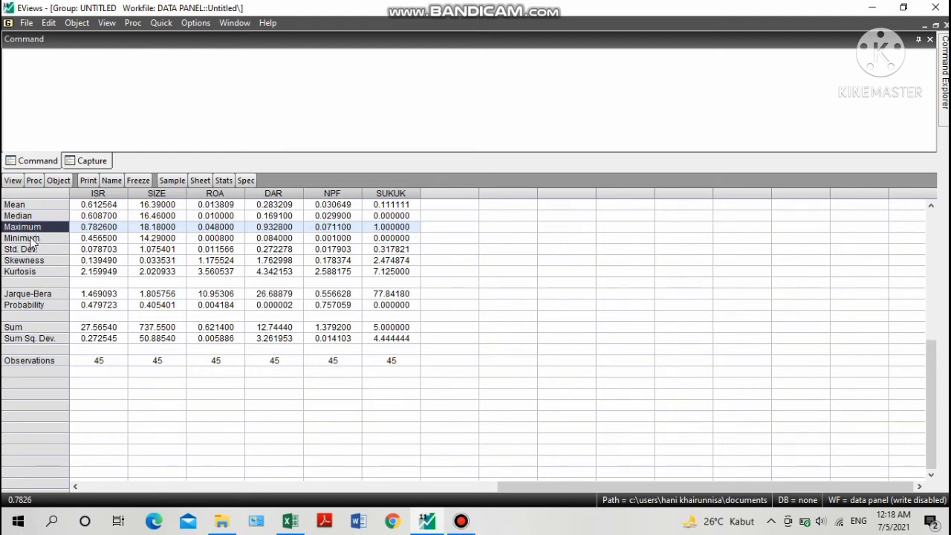
pyautogui.click(30, 239)
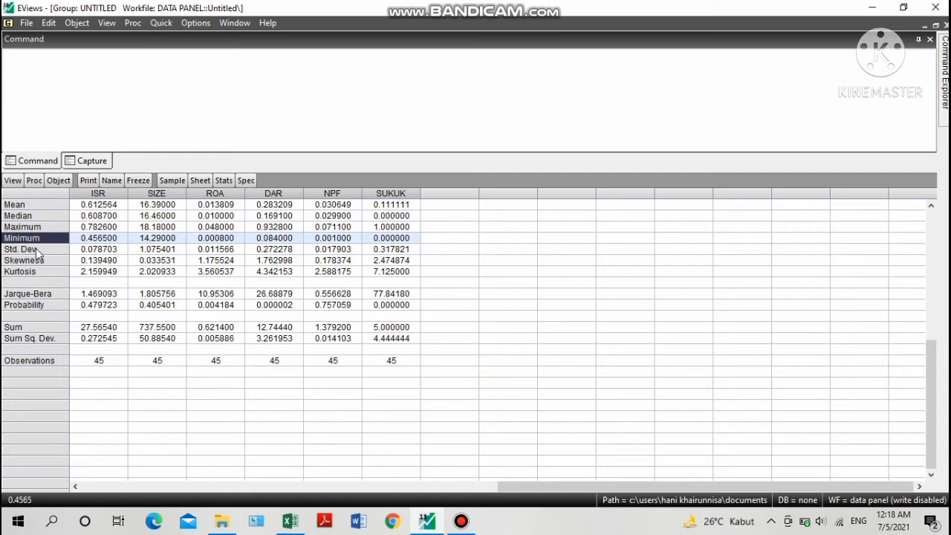
pyautogui.click(35, 249)
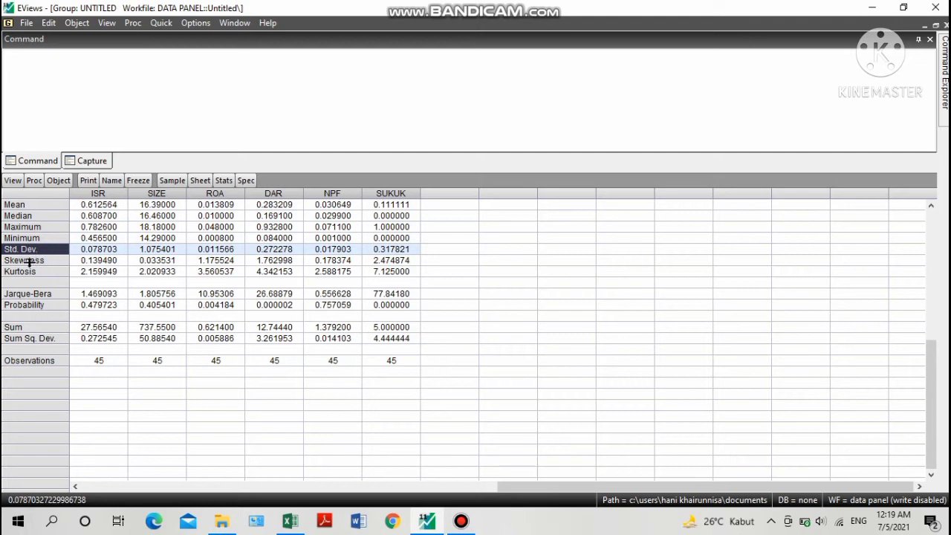
pyautogui.click(96, 250)
# Examine the Skewness, Kurtosis, Jarque-Bera and Probability rows across the variables, and minimise the group window.
pyautogui.click(62, 261)
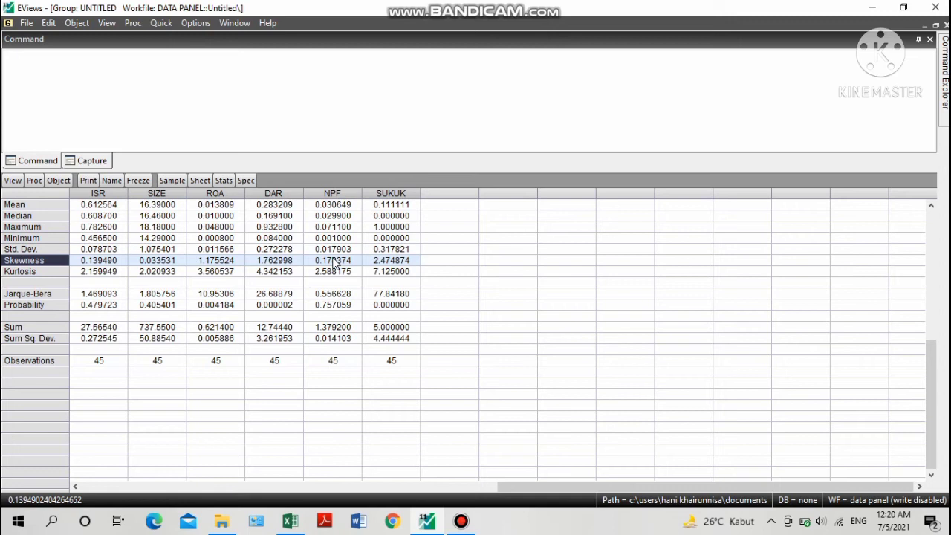
pyautogui.click(50, 273)
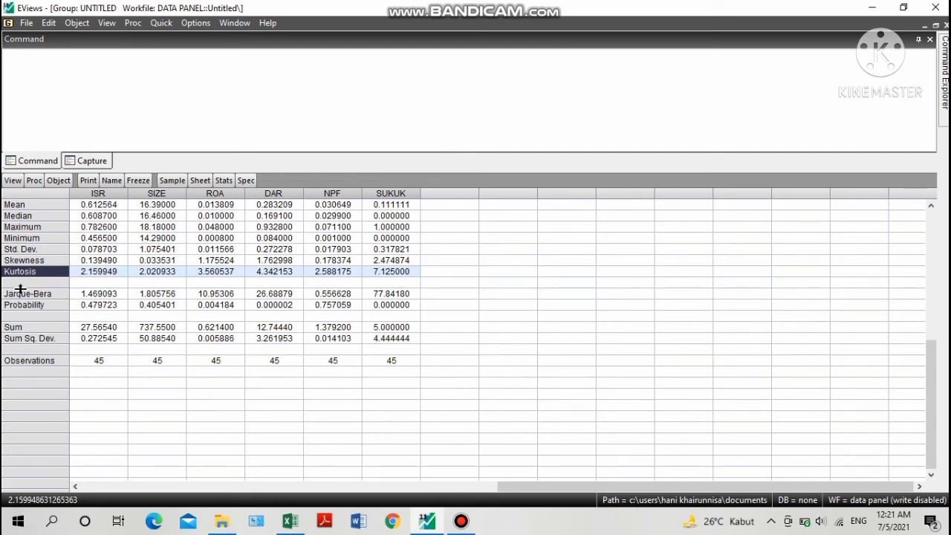
pyautogui.click(25, 315)
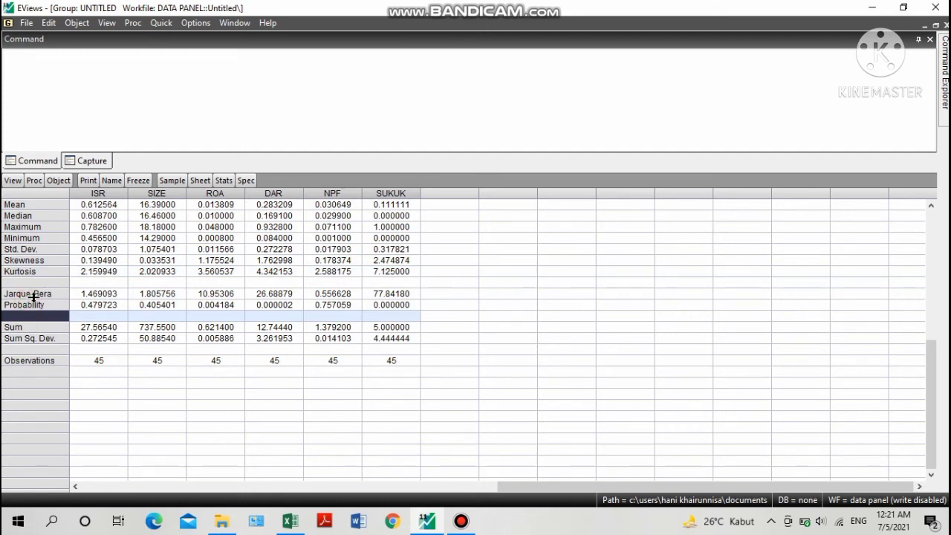
pyautogui.click(84, 296)
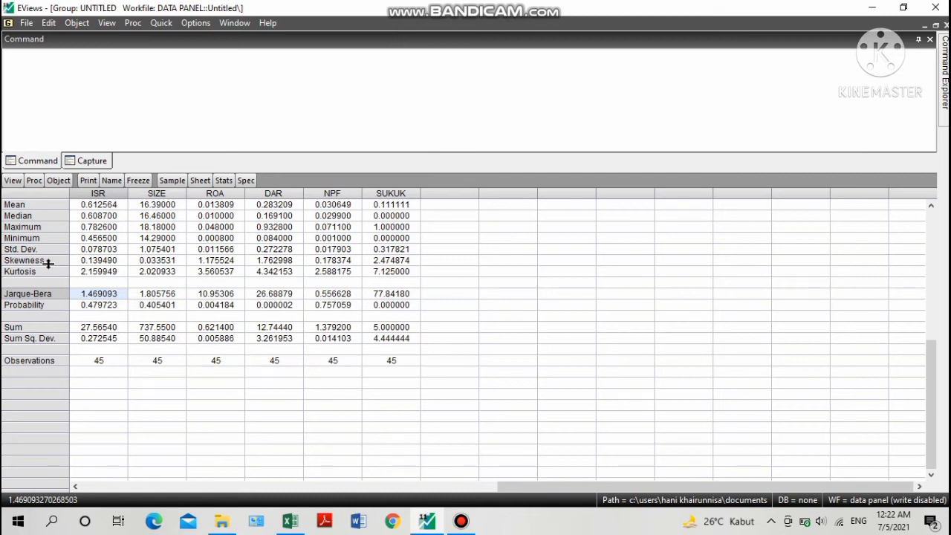
pyautogui.click(44, 306)
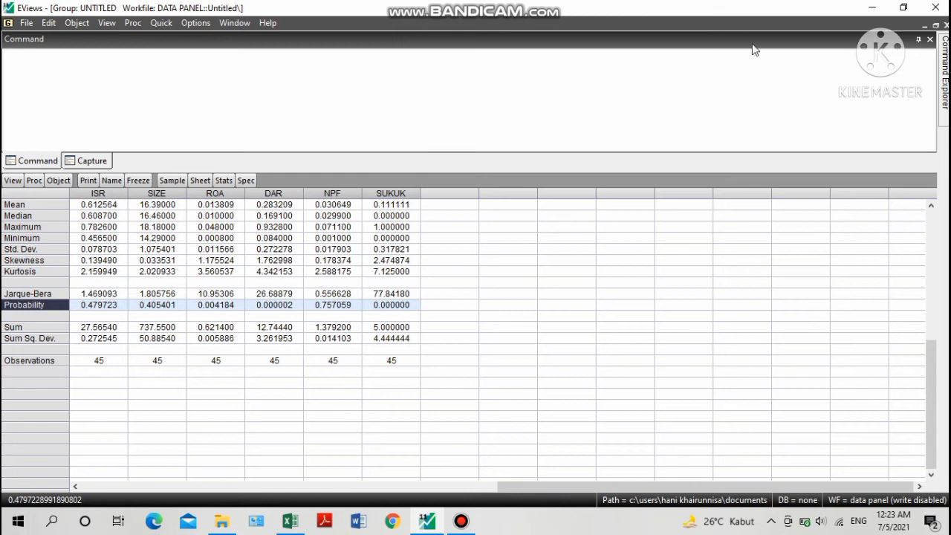
pyautogui.click(925, 25)
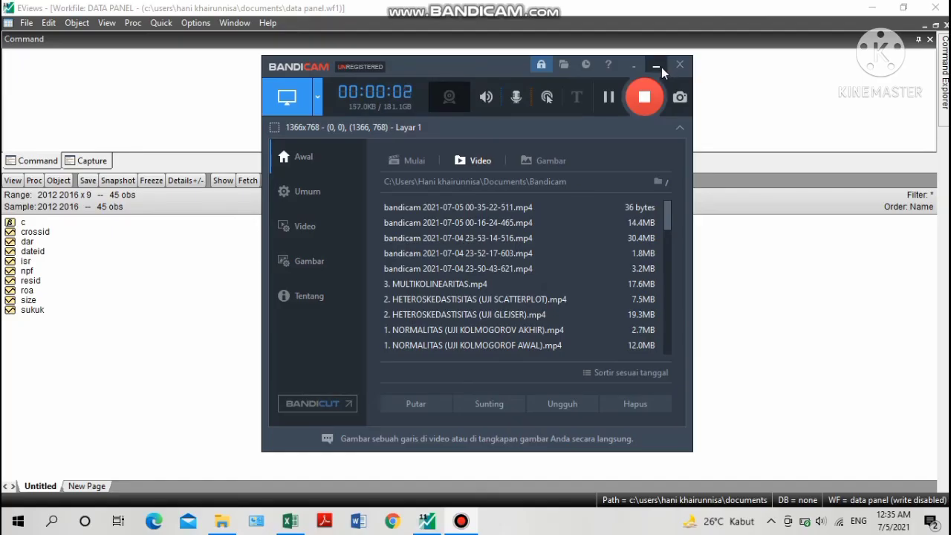
# Start a new equation estimation in the DATA PANEL workfile.
pyautogui.click(656, 67)
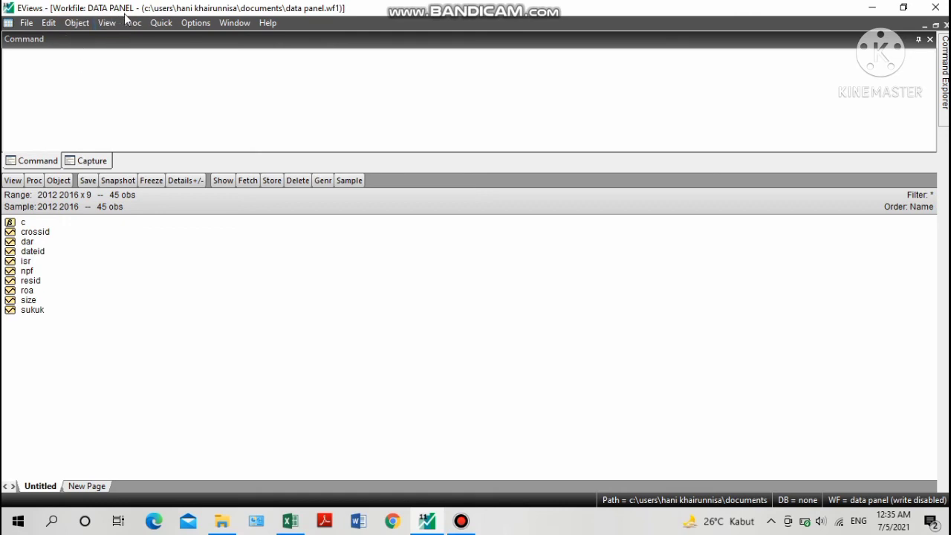
pyautogui.click(150, 23)
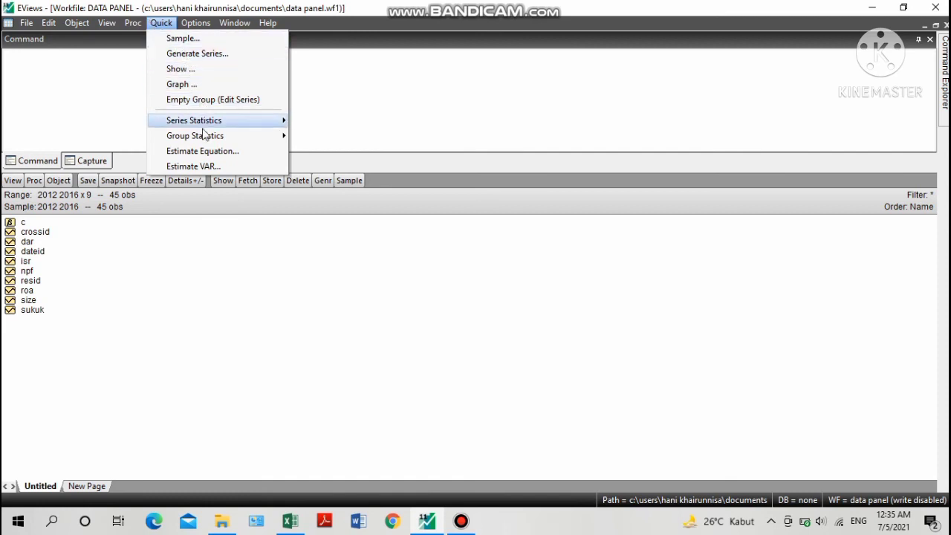
pyautogui.click(238, 153)
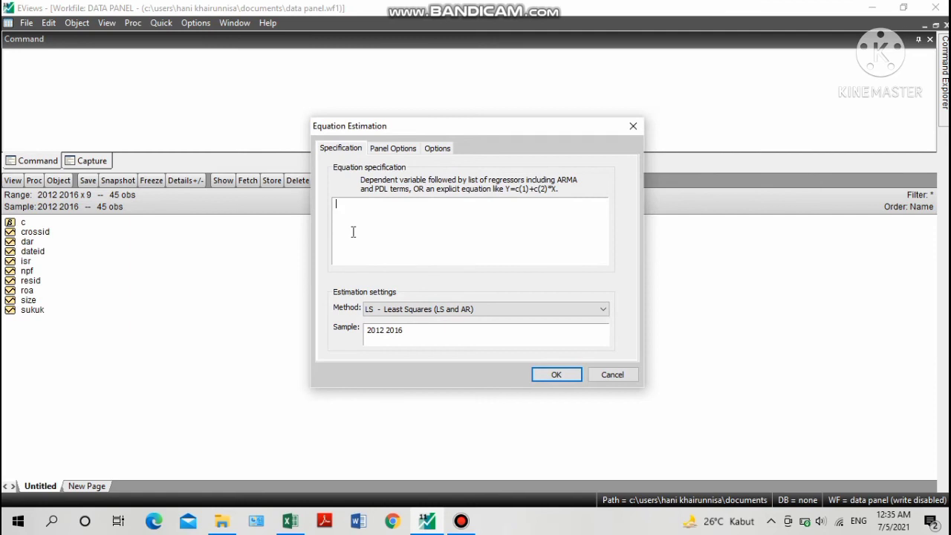
pyautogui.write('ISR')
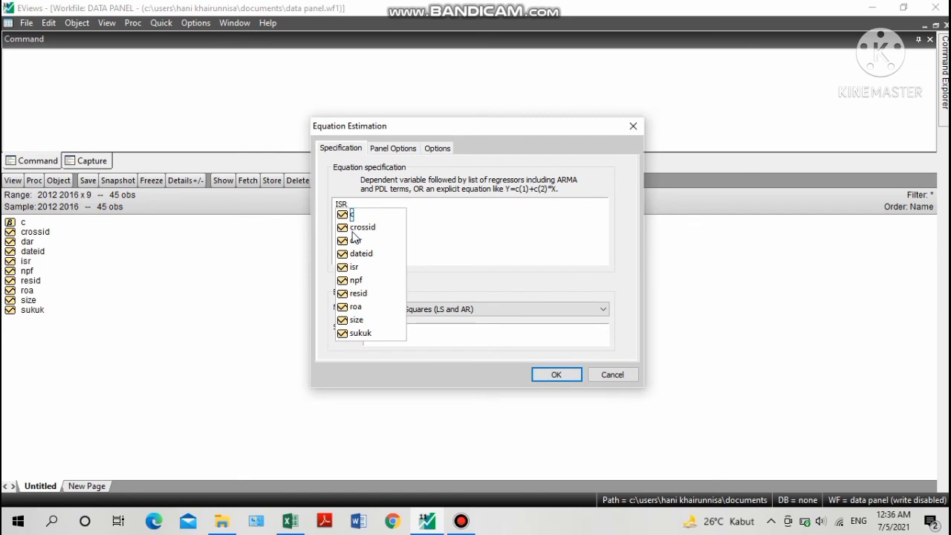
pyautogui.press('BackSpace')
pyautogui.press('BackSpace')
pyautogui.press('BackSpace')
pyautogui.write('Isr')
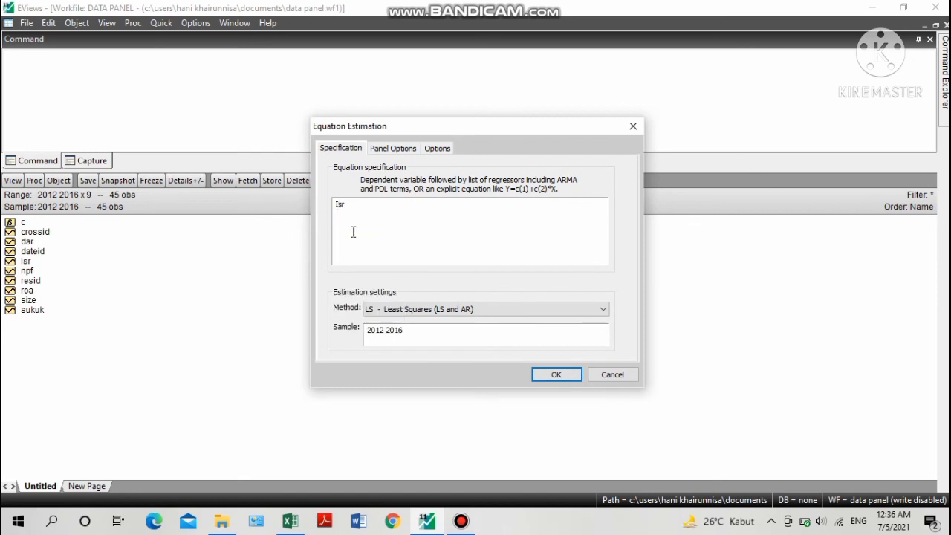
pyautogui.press('BackSpace')
pyautogui.press('BackSpace')
pyautogui.press('BackSpace')
pyautogui.press('BackSpace')
# Enter the equation specification isr c size roa dar npf sukuk, with single spaces between the terms.
pyautogui.write('isr size roa dar npf sukuk')
pyautogui.click(344, 205)
pyautogui.write('c')
pyautogui.press('BackSpace')
pyautogui.write('c')
pyautogui.press('BackSpace')
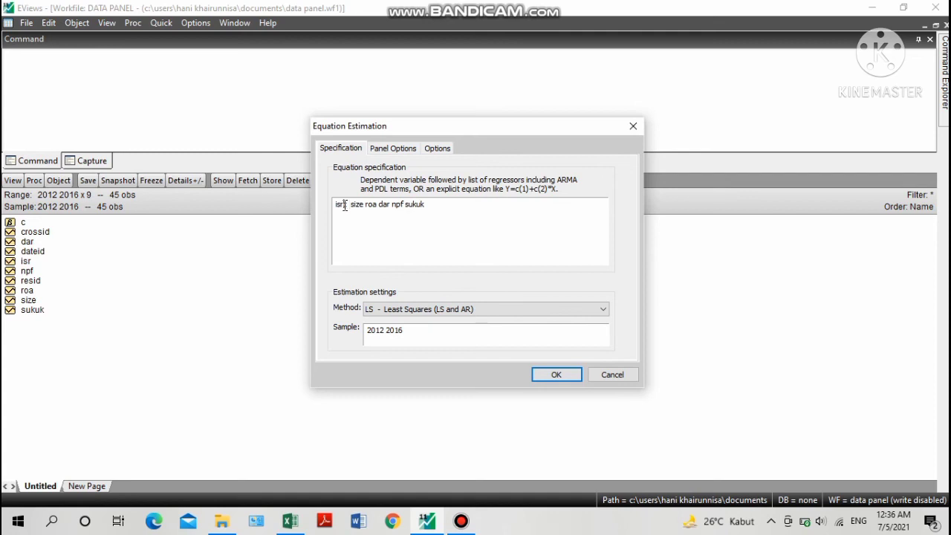
pyautogui.write('c')
pyautogui.click(354, 207)
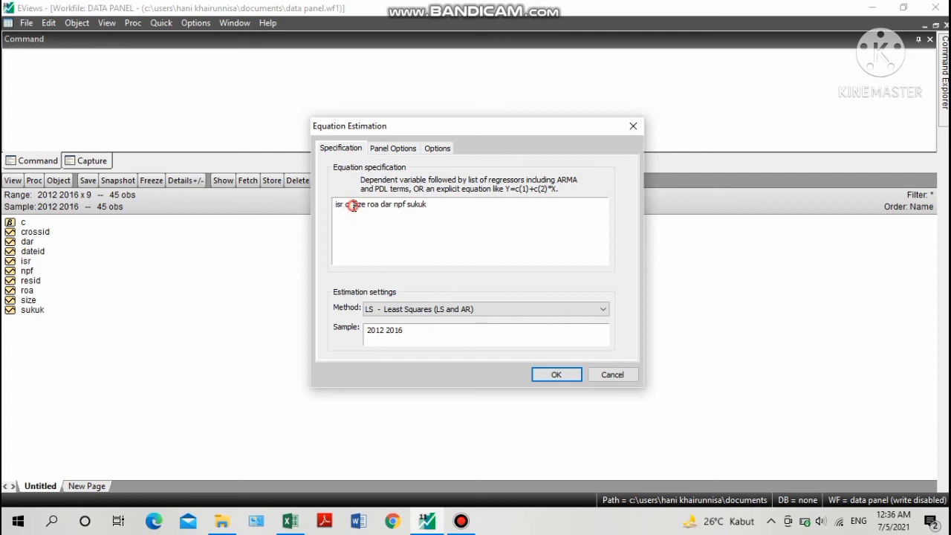
pyautogui.press('BackSpace')
pyautogui.press('BackSpace')
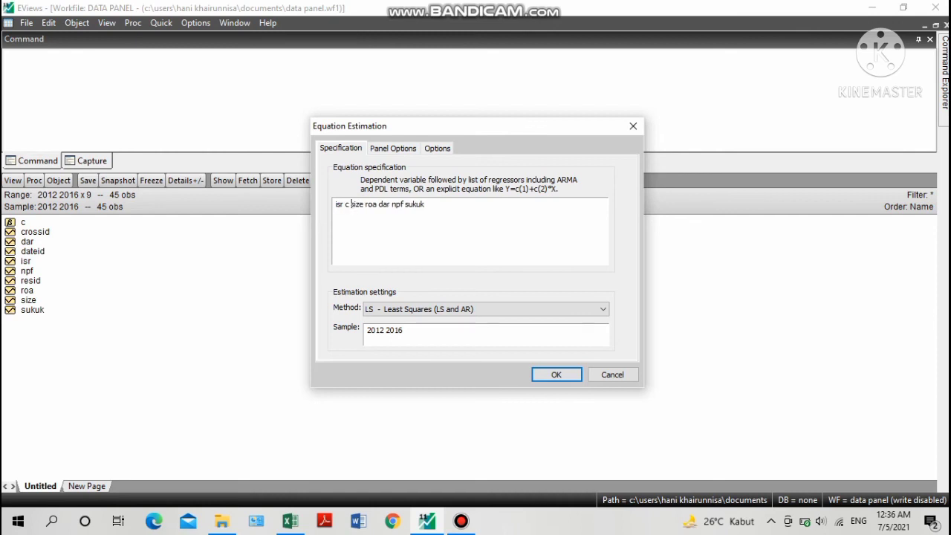
pyautogui.click(347, 207)
pyautogui.press('BackSpace')
pyautogui.click(446, 205)
# Check that the cross-section and period effects are set to None, estimate the panel least squares equation, and name it cem.
pyautogui.click(392, 150)
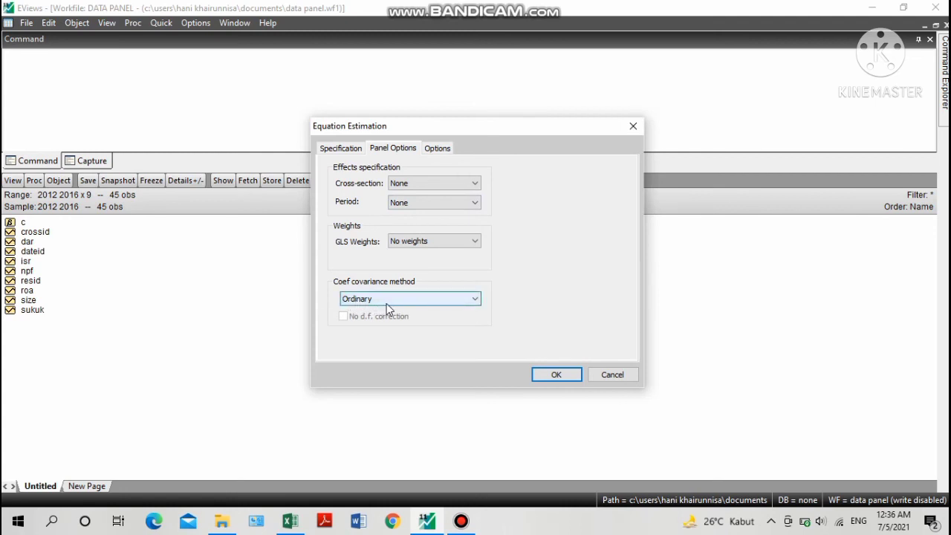
pyautogui.click(557, 375)
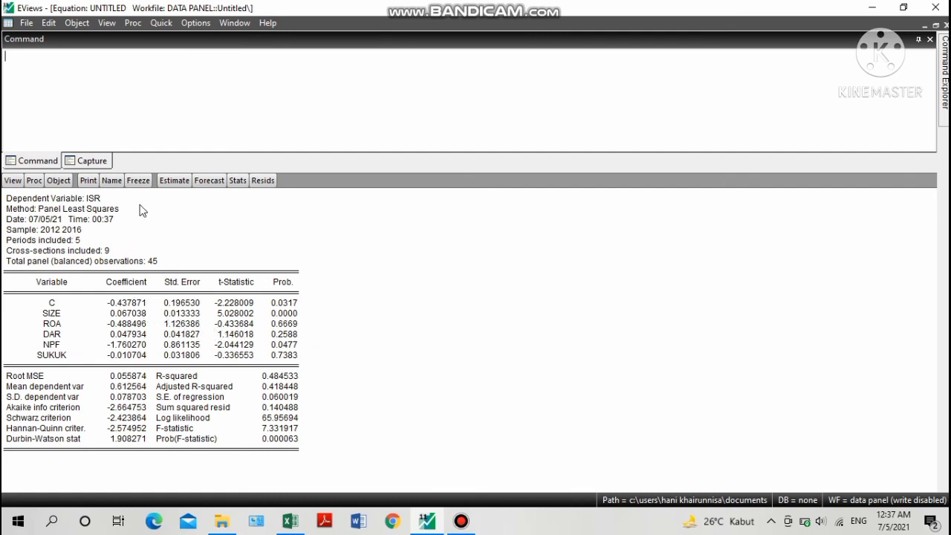
pyautogui.click(110, 182)
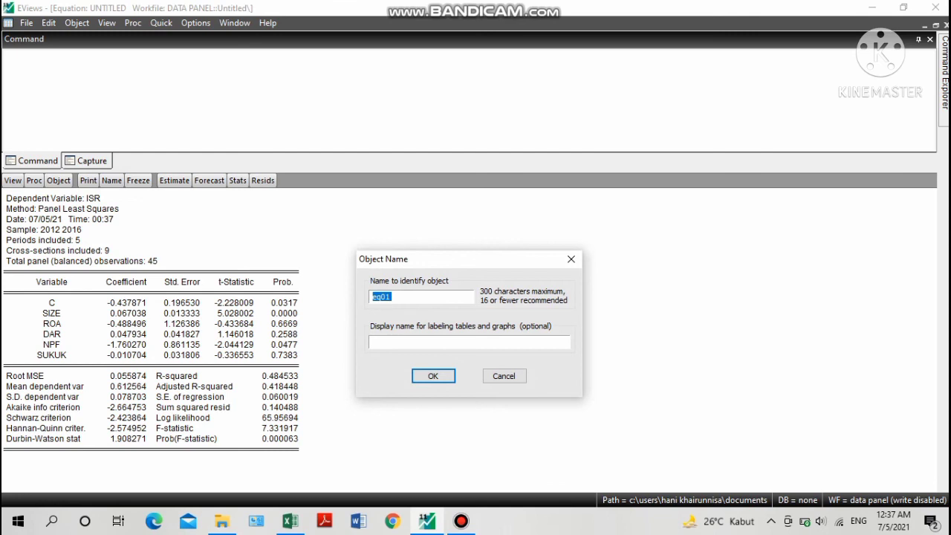
pyautogui.write('cem')
pyautogui.click(446, 380)
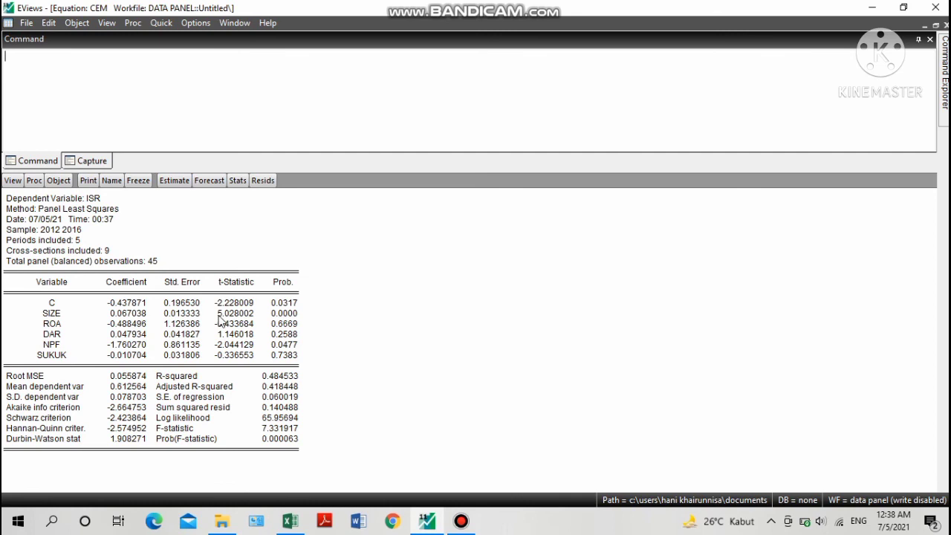
# Re-estimate the cem equation with the cross-section effects set to Fixed, and review the fixed effects output through its summary statistics.
pyautogui.click(169, 186)
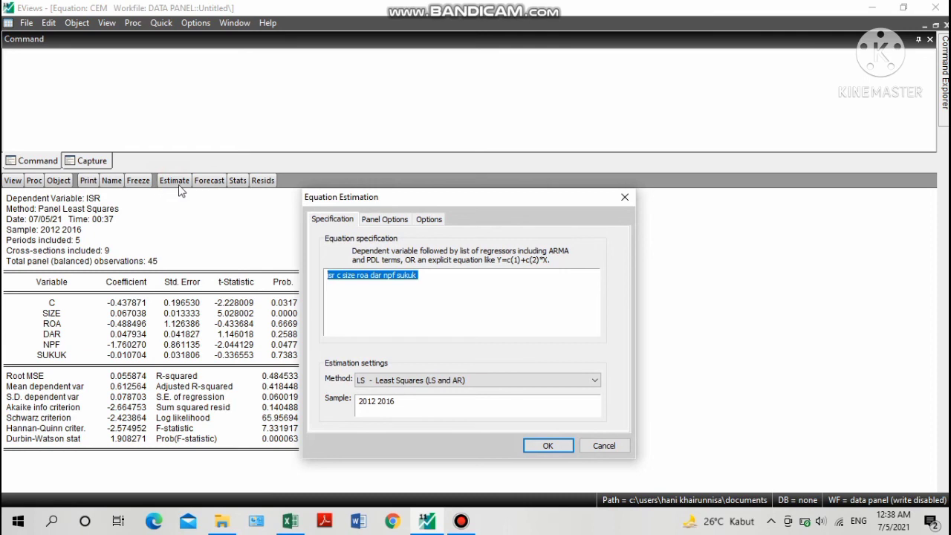
pyautogui.click(398, 223)
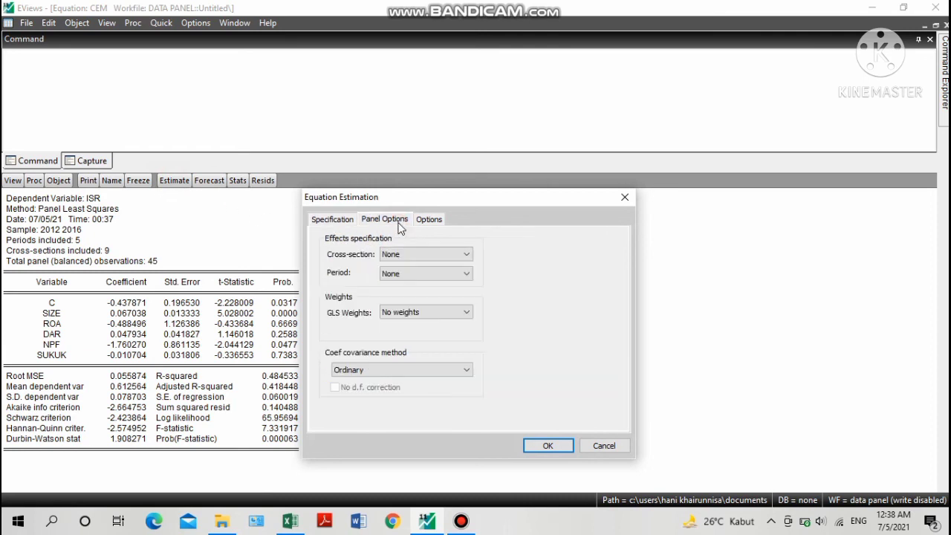
pyautogui.click(344, 222)
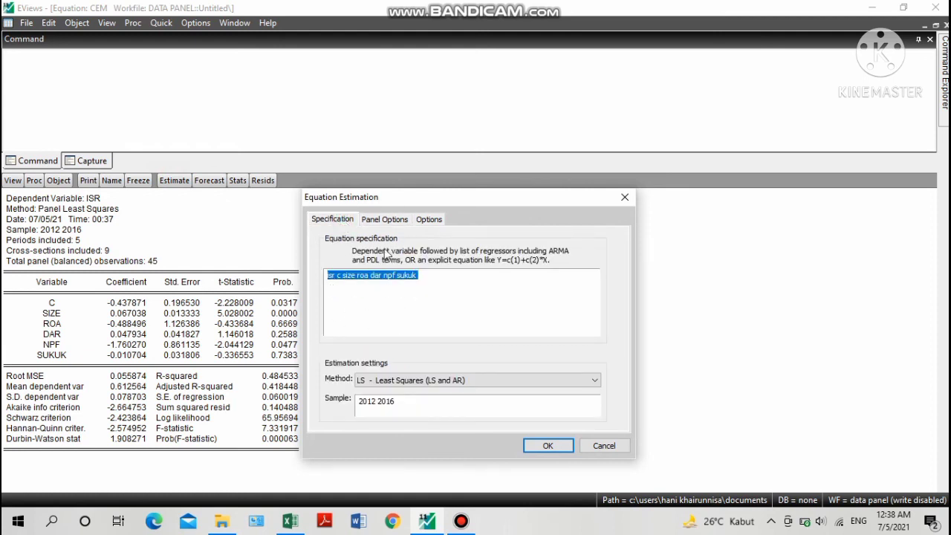
pyautogui.click(374, 224)
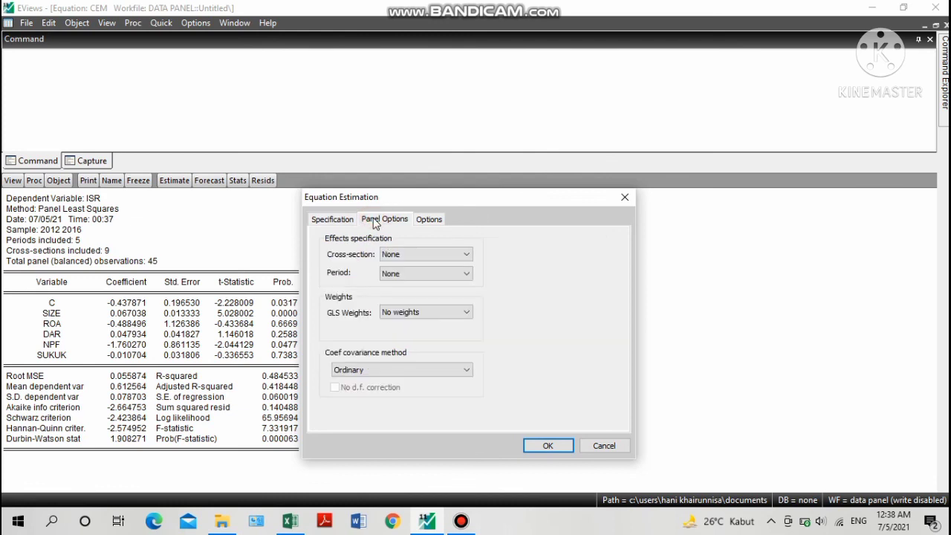
pyautogui.click(425, 261)
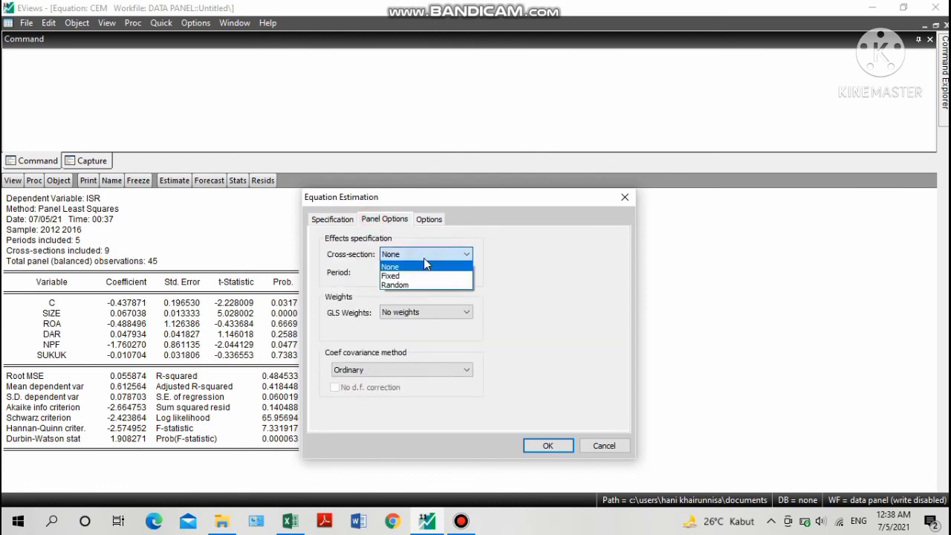
pyautogui.click(398, 278)
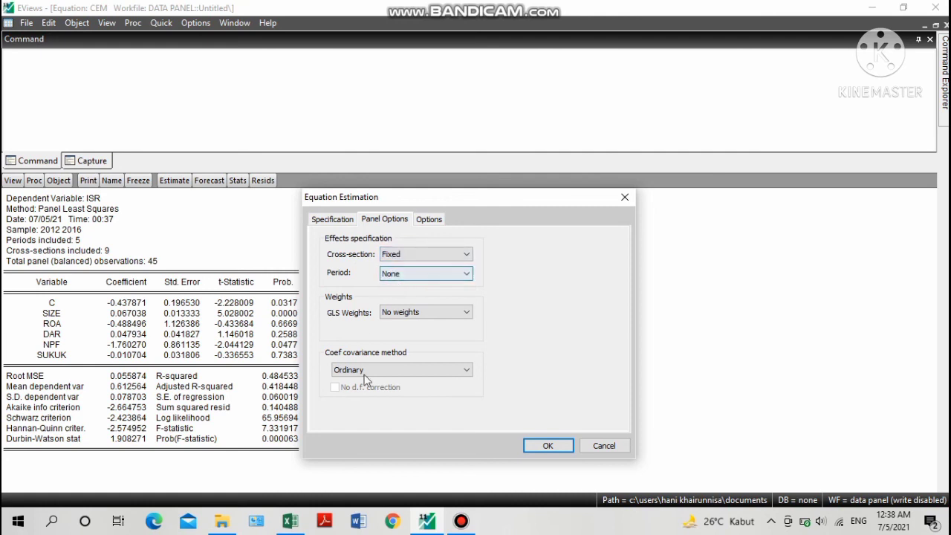
pyautogui.click(541, 451)
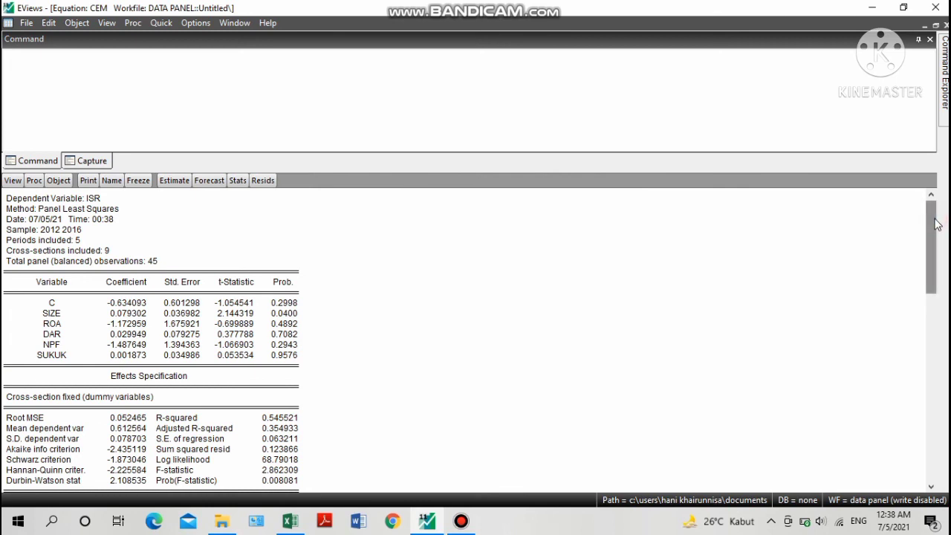
pyautogui.moveTo(937, 233); pyautogui.dragTo(928, 395)
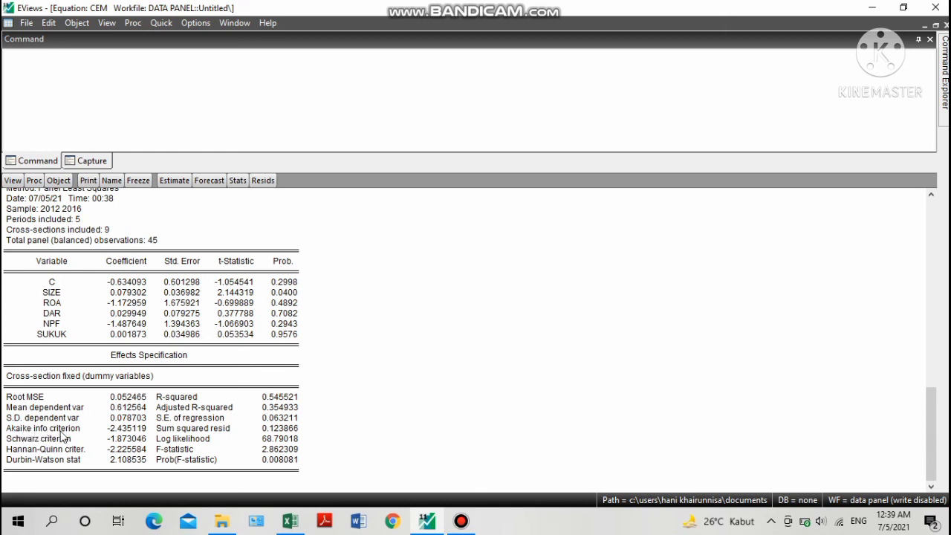
# Re-estimate the equation with the cross-section effects set to Random, and review the output through the weighted and unweighted statistics.
pyautogui.click(176, 182)
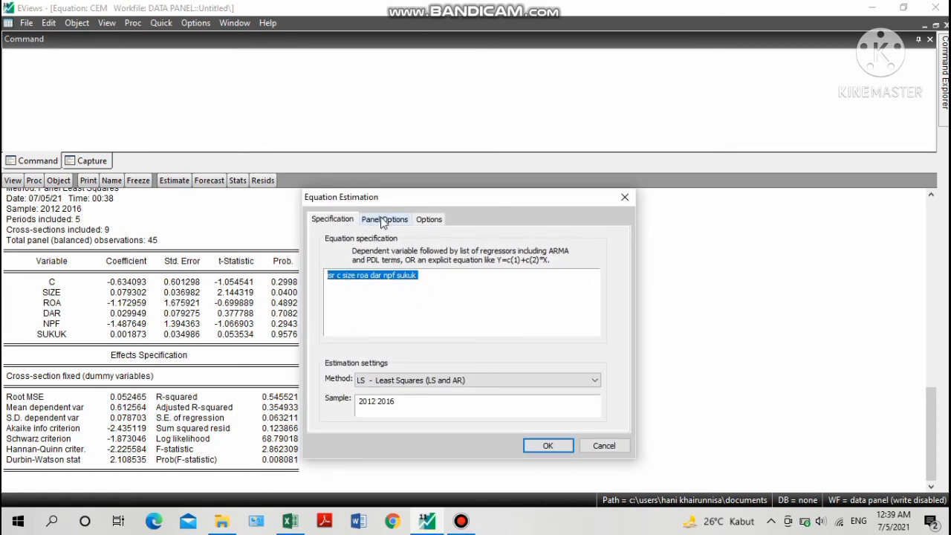
pyautogui.click(383, 220)
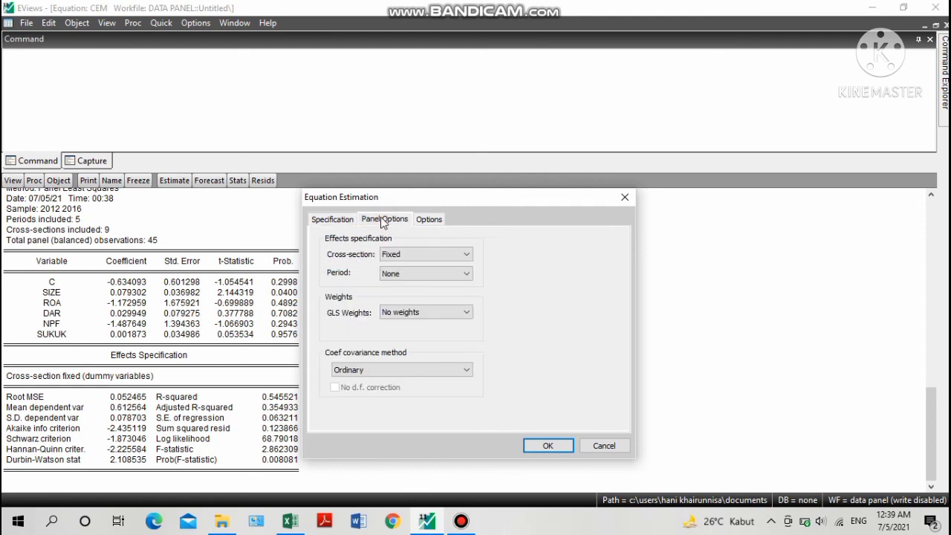
pyautogui.click(403, 257)
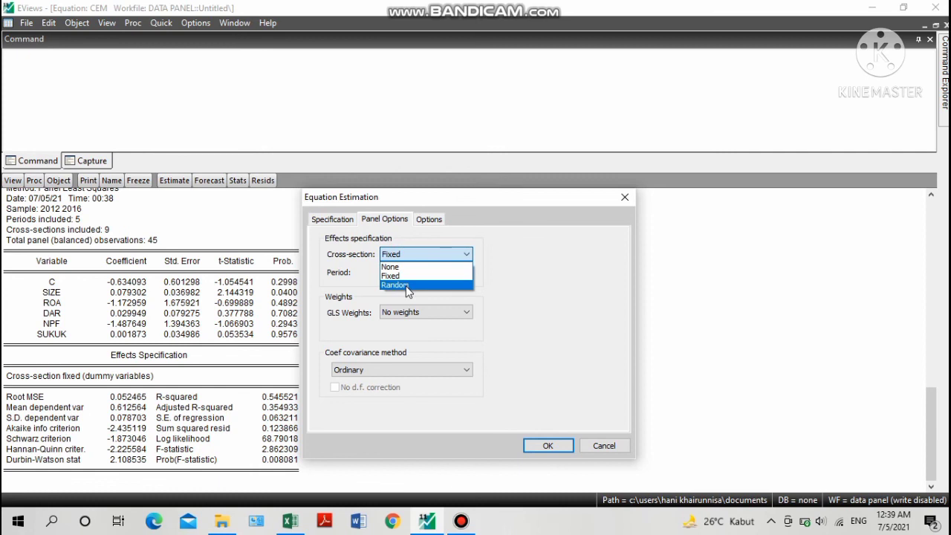
pyautogui.click(407, 285)
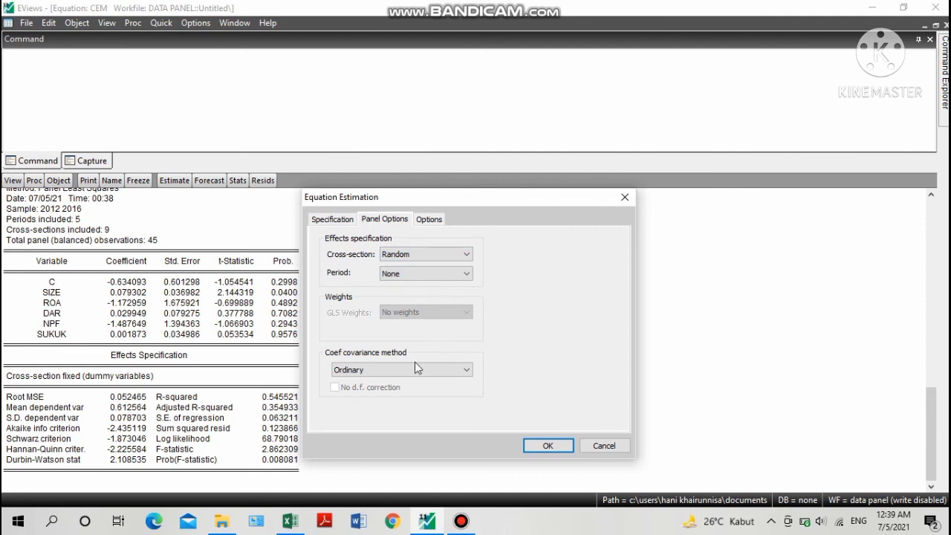
pyautogui.click(545, 445)
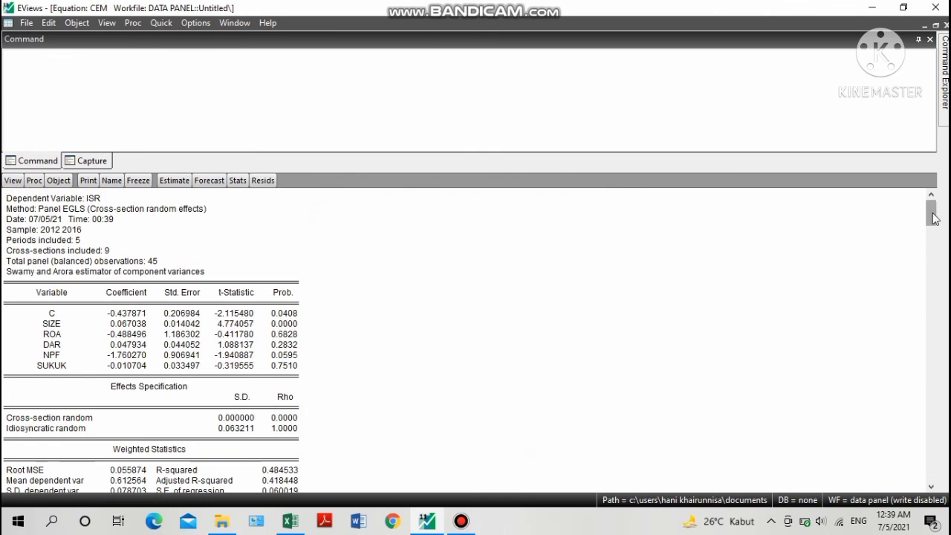
pyautogui.moveTo(932, 223); pyautogui.dragTo(929, 524)
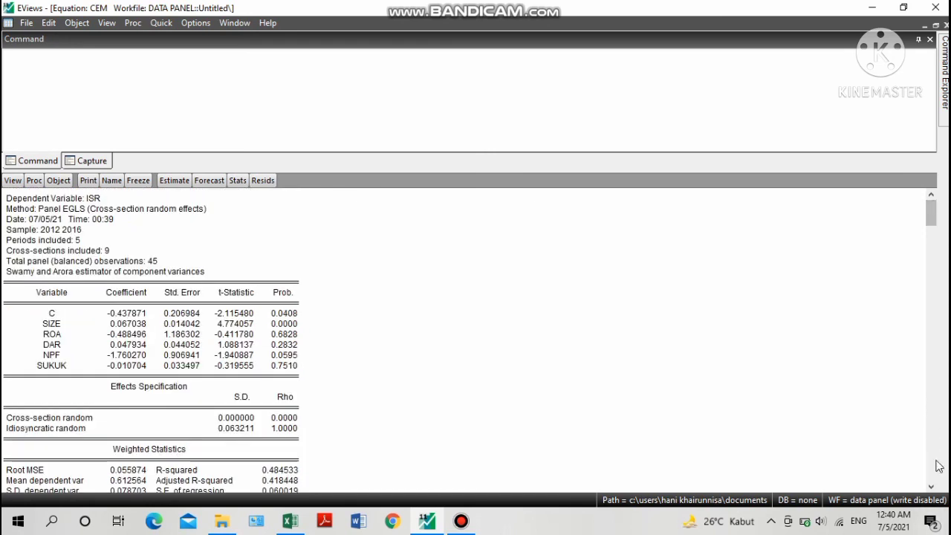
pyautogui.click(932, 234)
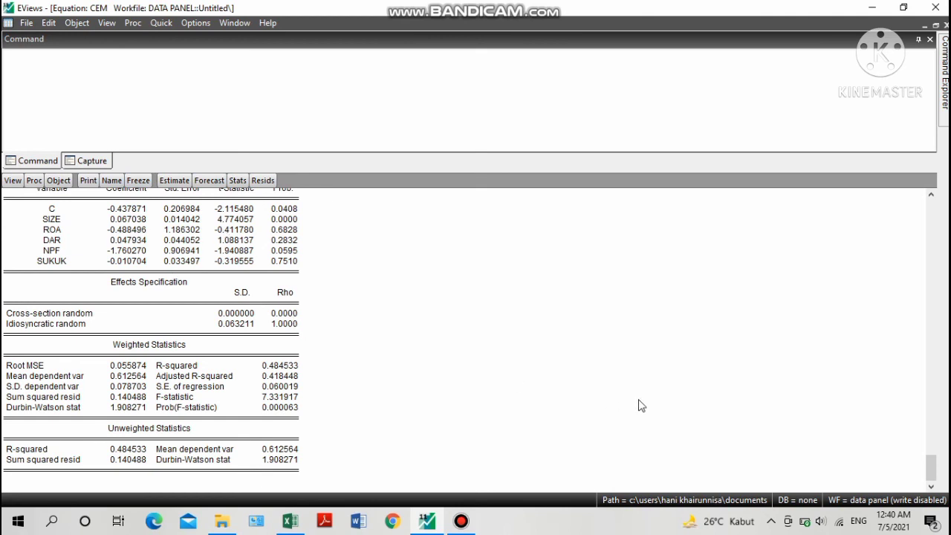
pyautogui.moveTo(934, 474); pyautogui.dragTo(944, 89)
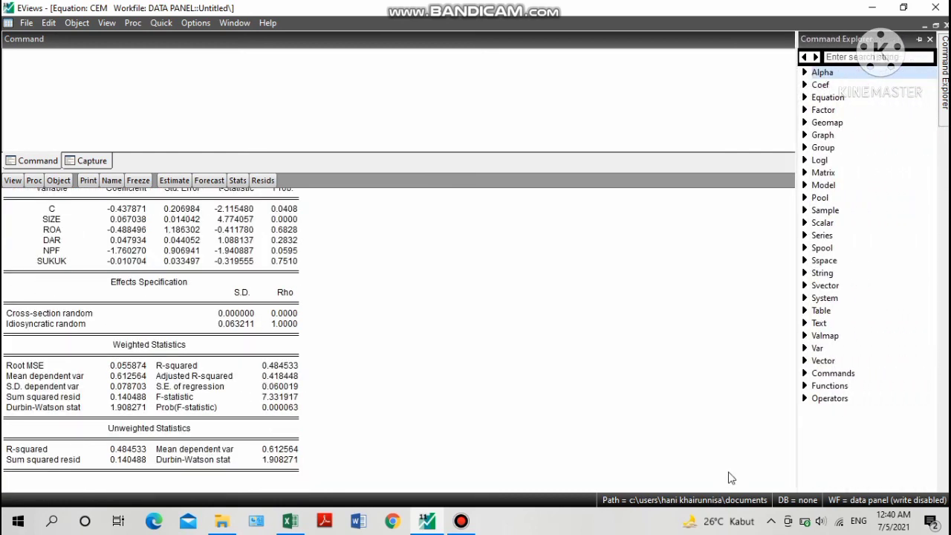
pyautogui.moveTo(932, 467); pyautogui.dragTo(932, 214)
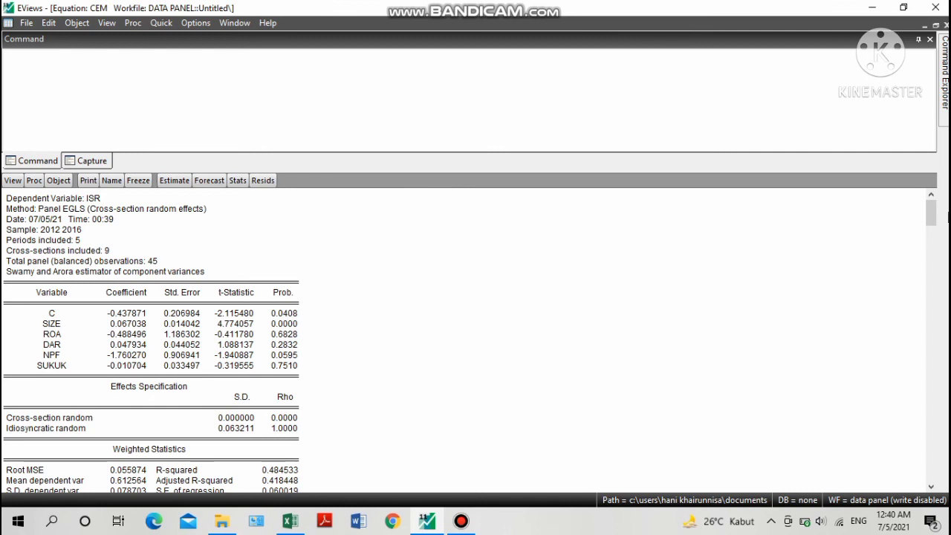
pyautogui.moveTo(938, 217); pyautogui.dragTo(933, 424)
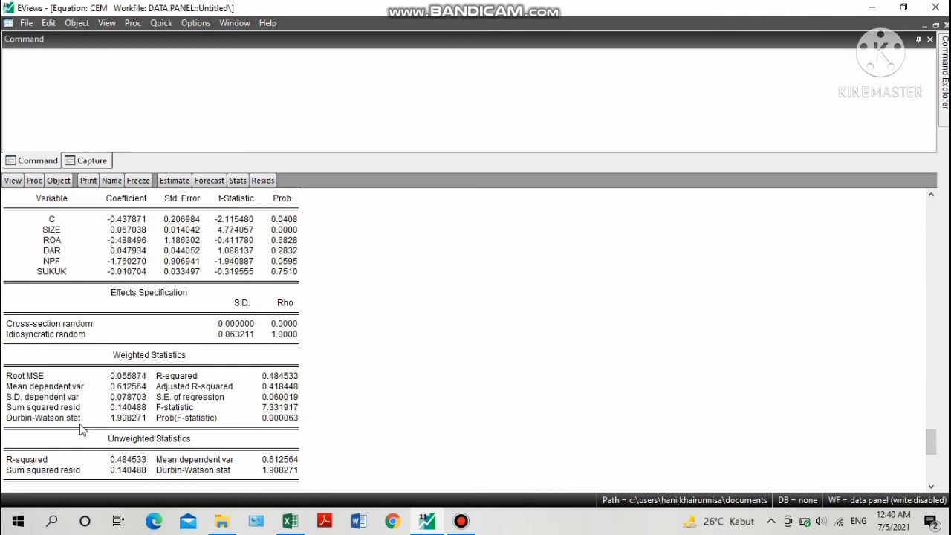